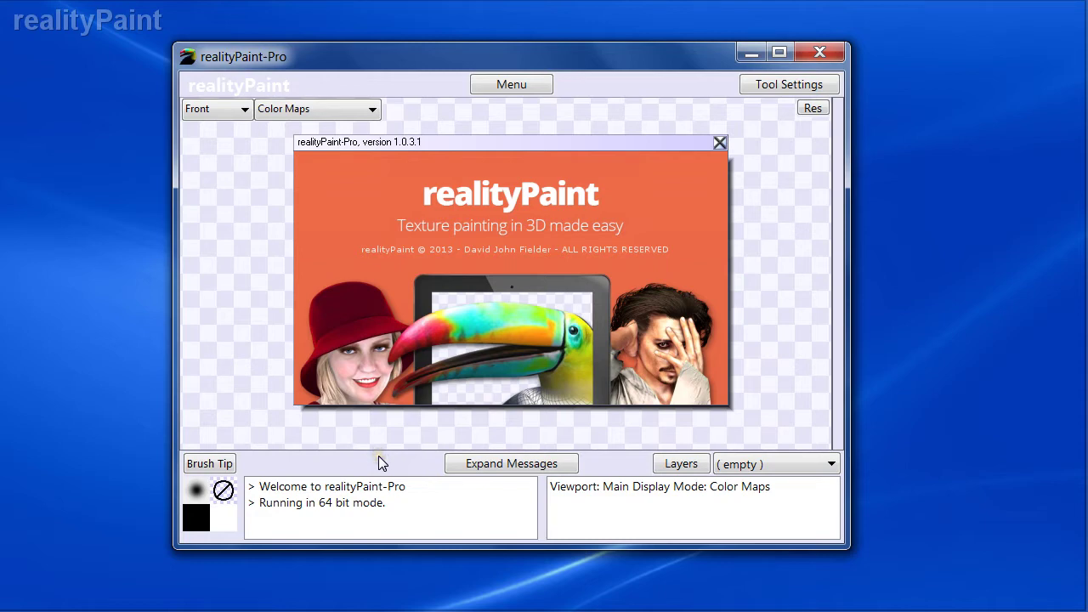
- Open the project containing the Victoria 4.2 head model, discarding the current project, and dismiss the splash window
{"action": "left_click", "coordinate": [379, 456]}
{"action": "left_click", "coordinate": [527, 104]}
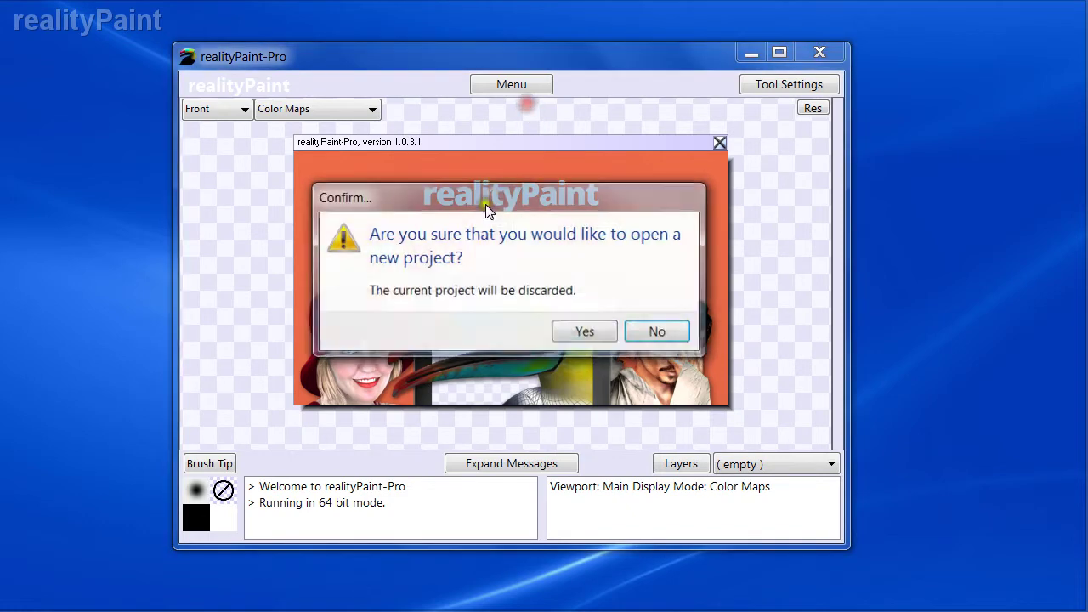
{"action": "left_click", "coordinate": [587, 333]}
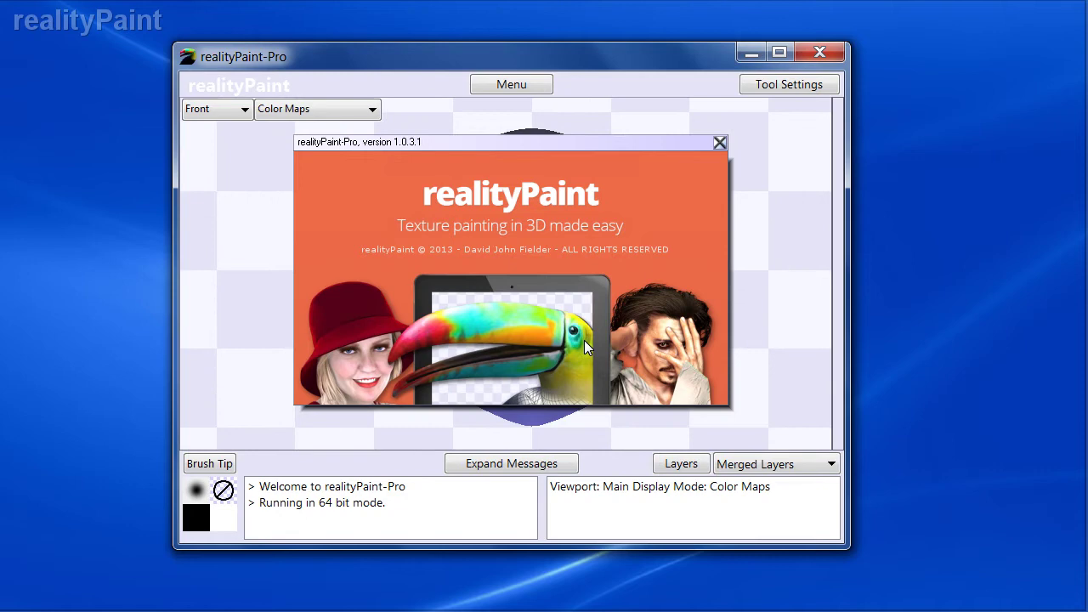
{"action": "left_click", "coordinate": [585, 340]}
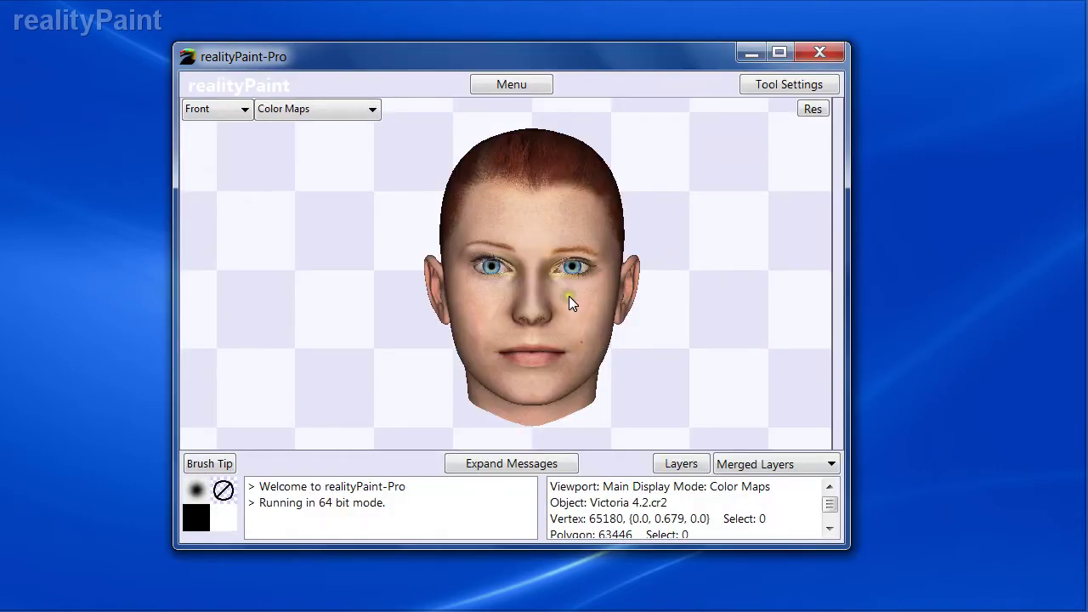
- Overlay the wireframe on the head model and examine the mesh of the forehead and eyes up close
{"action": "key", "text": "w"}
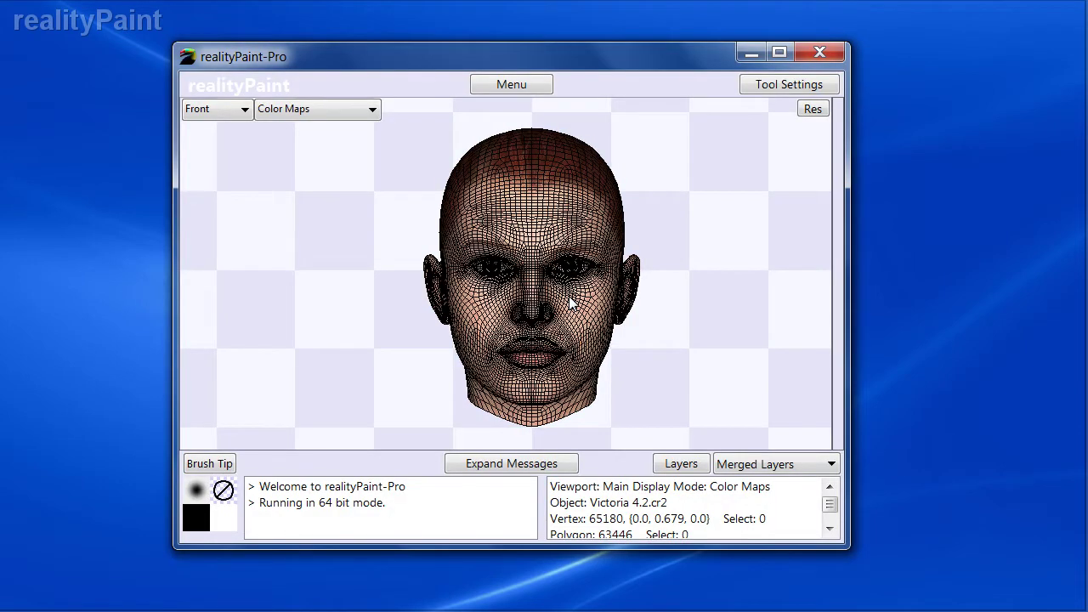
{"action": "key", "text": "w"}
{"action": "key", "text": "w"}
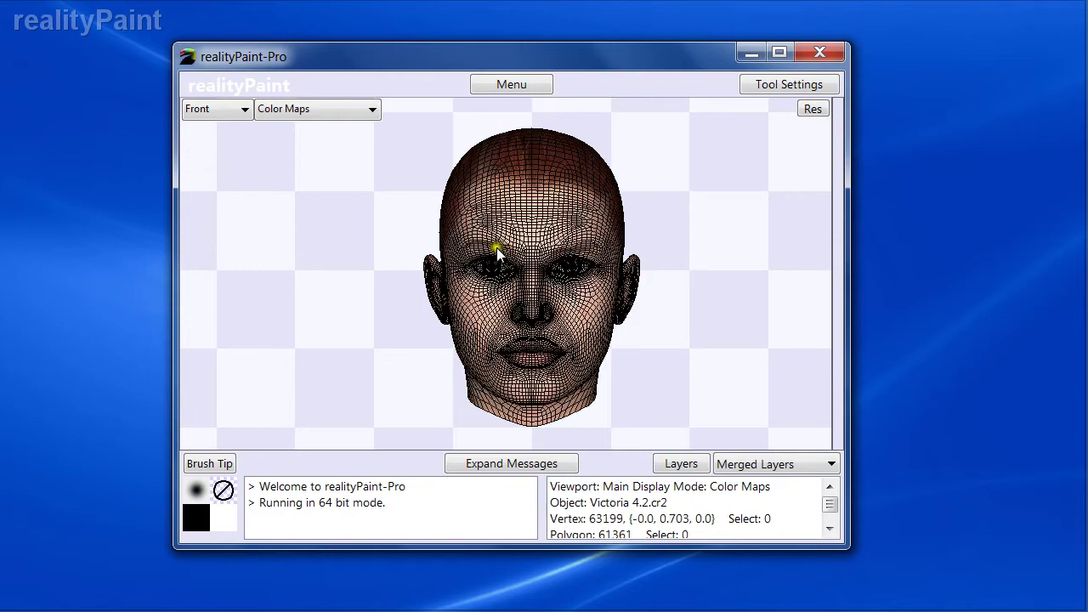
{"action": "key", "text": "z"}
{"action": "left_click_drag", "start_coordinate": [480, 186], "coordinate": [619, 278]}
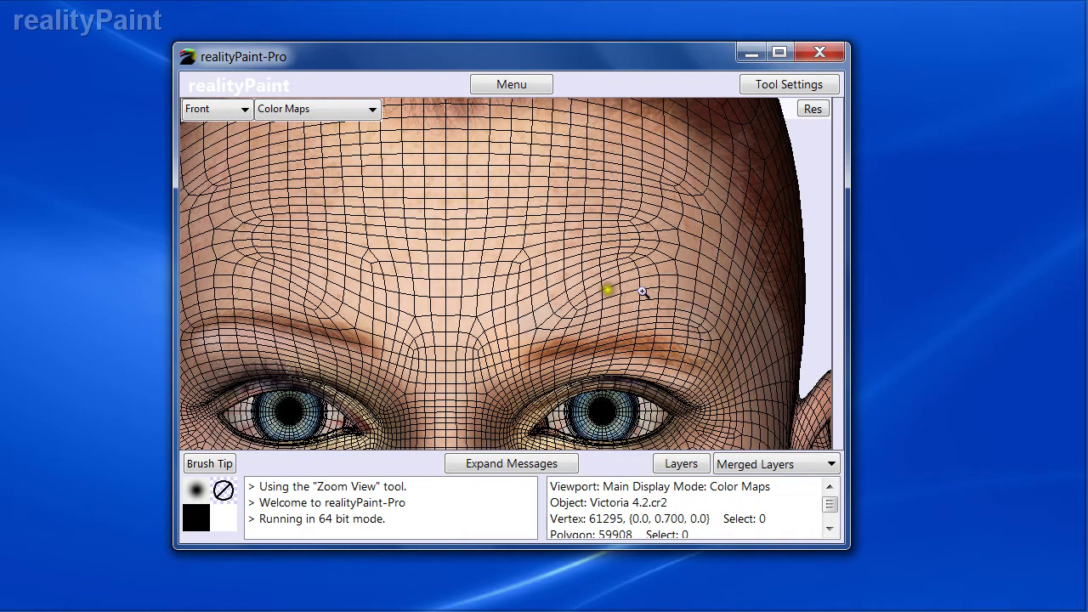
{"action": "right_click", "coordinate": [552, 274]}
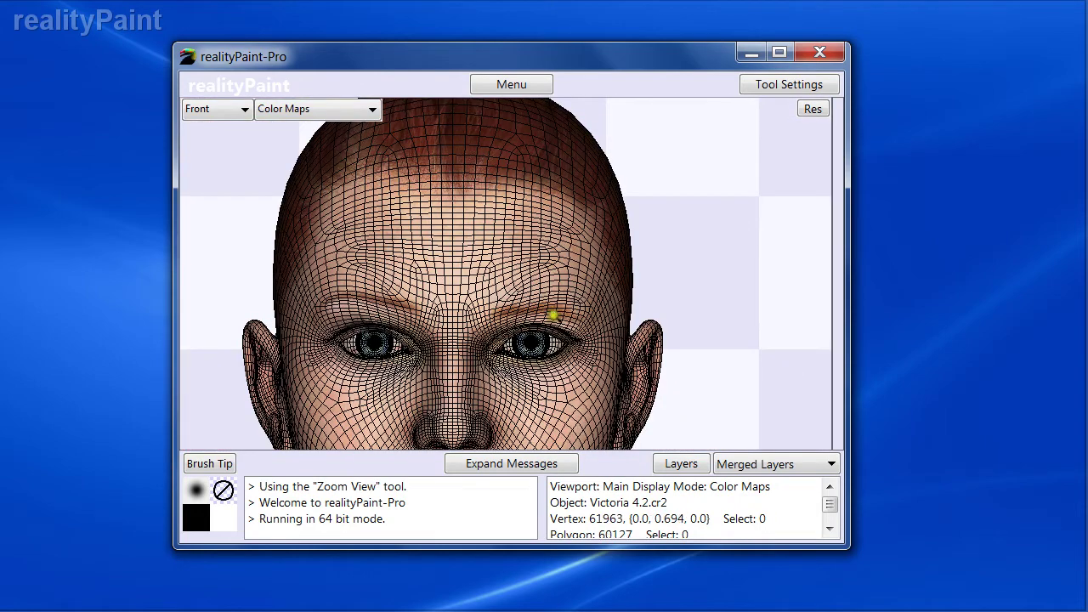
{"action": "key", "text": "r"}
{"action": "left_click_drag", "start_coordinate": [613, 315], "coordinate": [433, 275]}
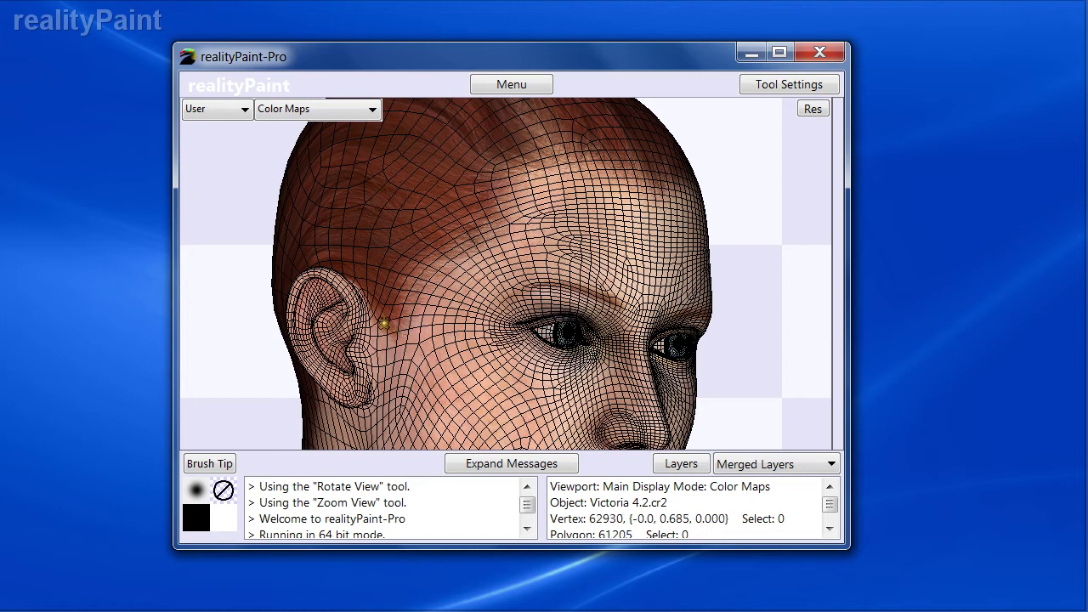
- Examine the mesh of the ear up close from several angles
{"action": "scroll", "coordinate": [326, 303], "scroll_direction": "up", "scroll_amount": 1}
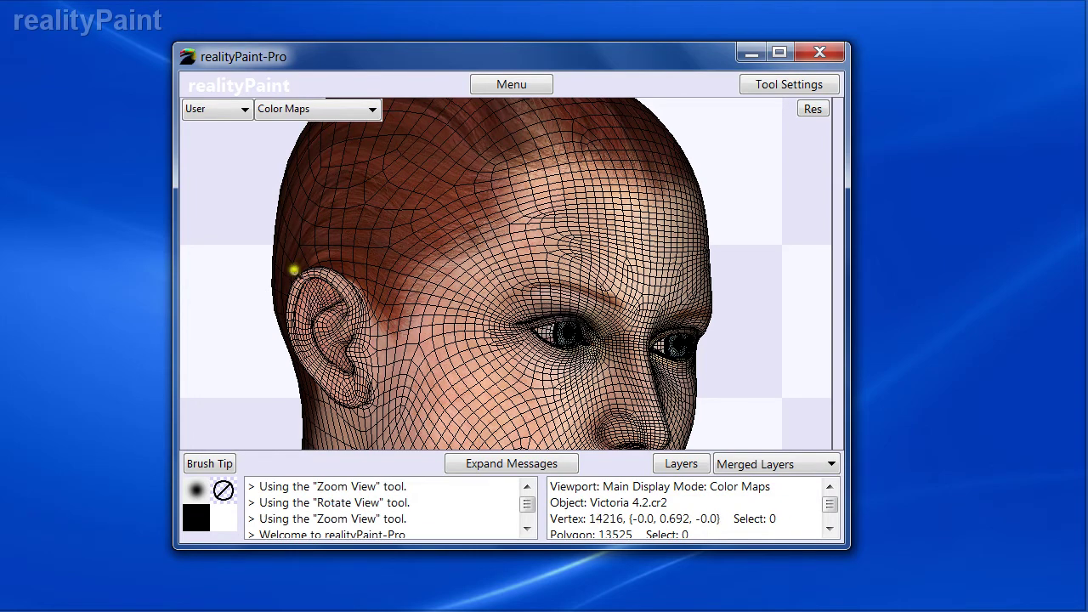
{"action": "left_click", "coordinate": [308, 281]}
{"action": "left_click", "coordinate": [479, 314]}
{"action": "left_click", "coordinate": [530, 271]}
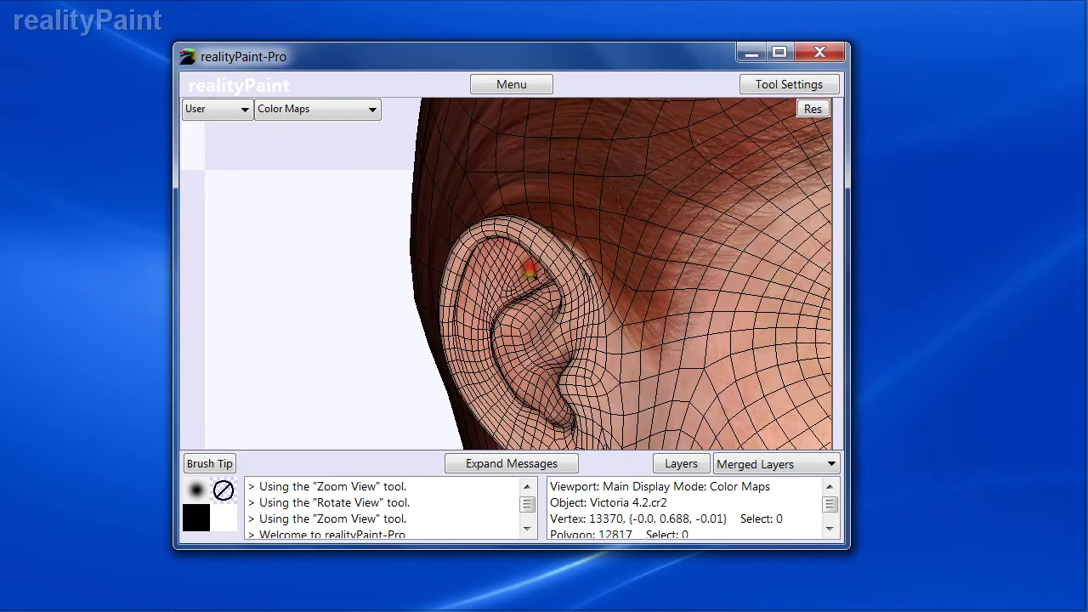
{"action": "key", "text": "r"}
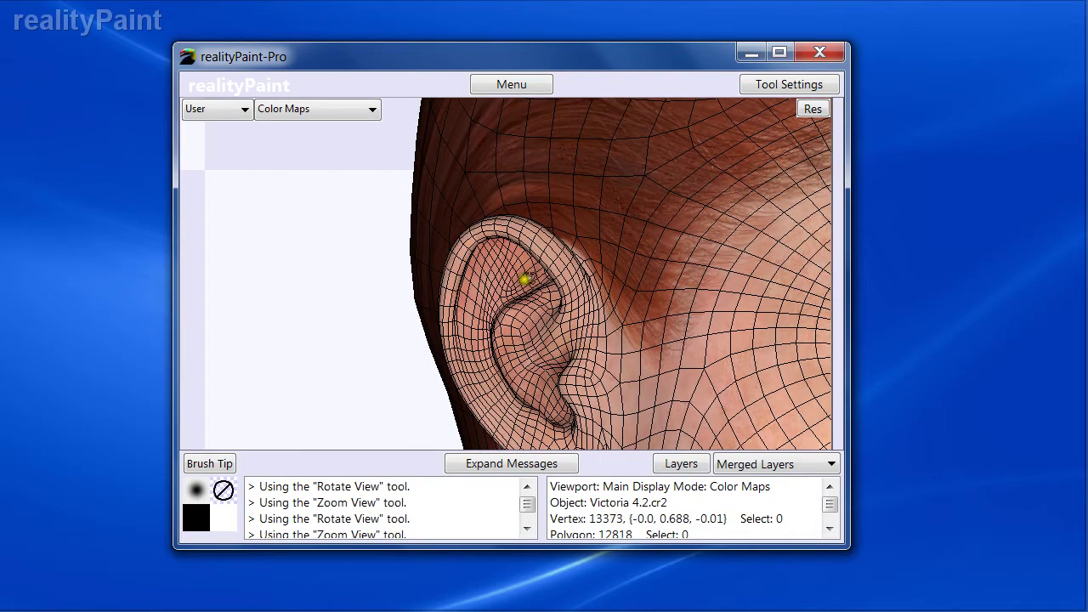
{"action": "left_click_drag", "start_coordinate": [498, 291], "coordinate": [534, 281]}
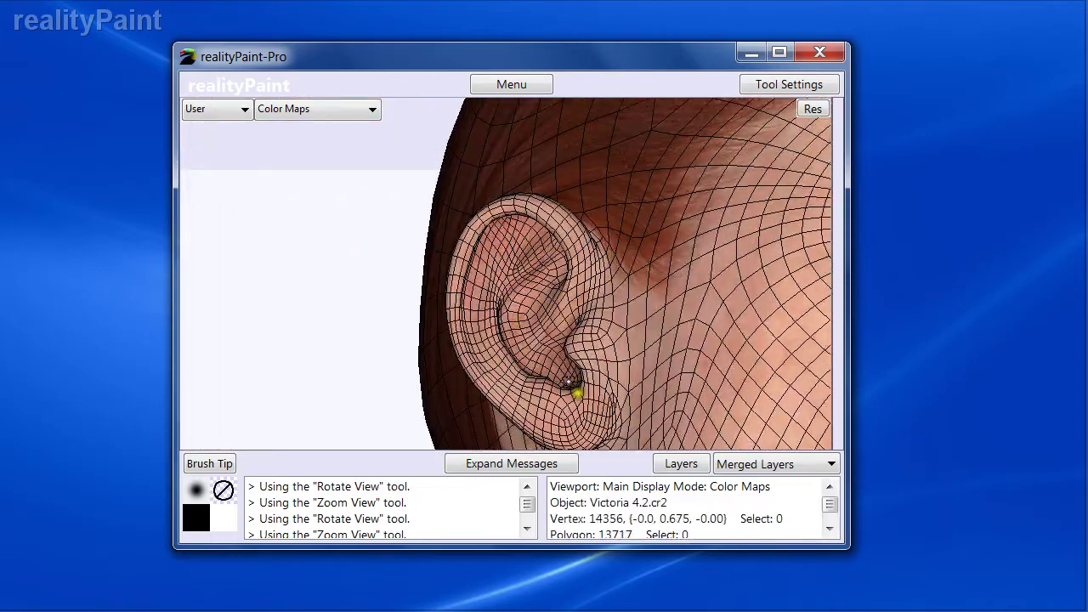
{"action": "mouse_move", "coordinate": [587, 379]}
{"action": "left_mouse_down"}
{"action": "mouse_move", "coordinate": [671, 348]}
{"action": "mouse_move", "coordinate": [654, 372]}
{"action": "mouse_move", "coordinate": [549, 385]}
{"action": "mouse_move", "coordinate": [651, 405]}
{"action": "mouse_move", "coordinate": [593, 389]}
{"action": "left_mouse_up"}
{"action": "left_click_drag", "start_coordinate": [540, 351], "coordinate": [498, 308]}
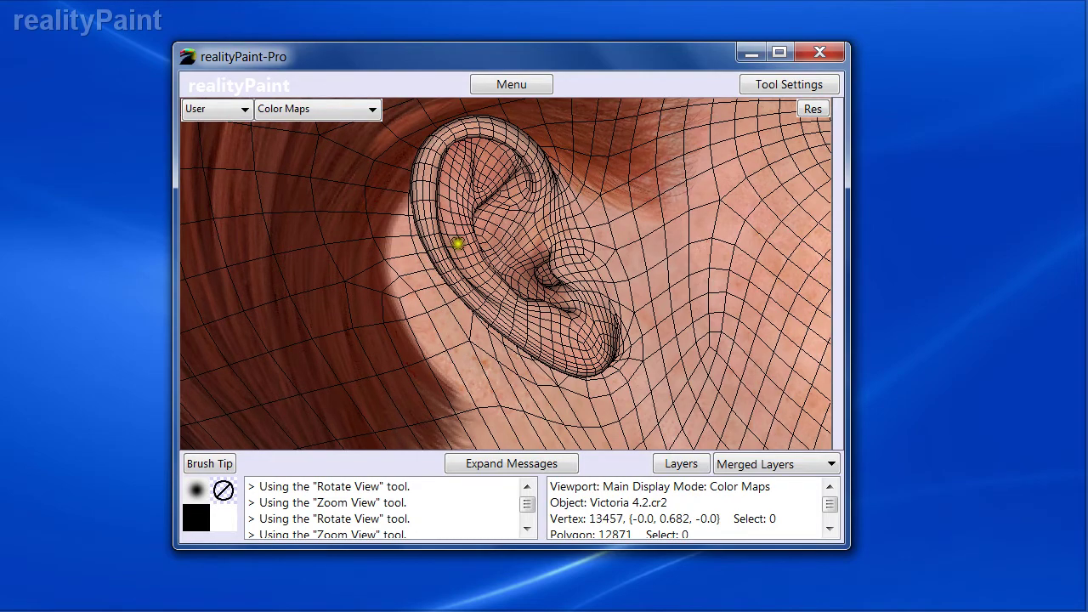
{"action": "left_click_drag", "start_coordinate": [454, 244], "coordinate": [442, 289]}
- Choose the Paint Brush tool and set its hidden surface removal to Per Vertex
{"action": "key", "text": "space"}
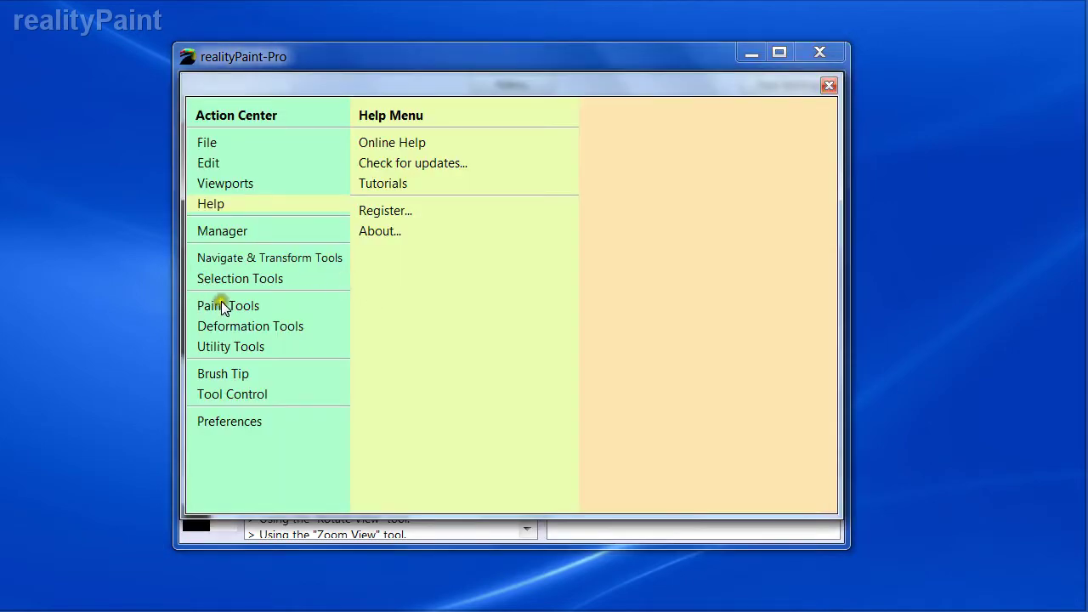
{"action": "left_click", "coordinate": [223, 305]}
{"action": "left_click", "coordinate": [380, 142]}
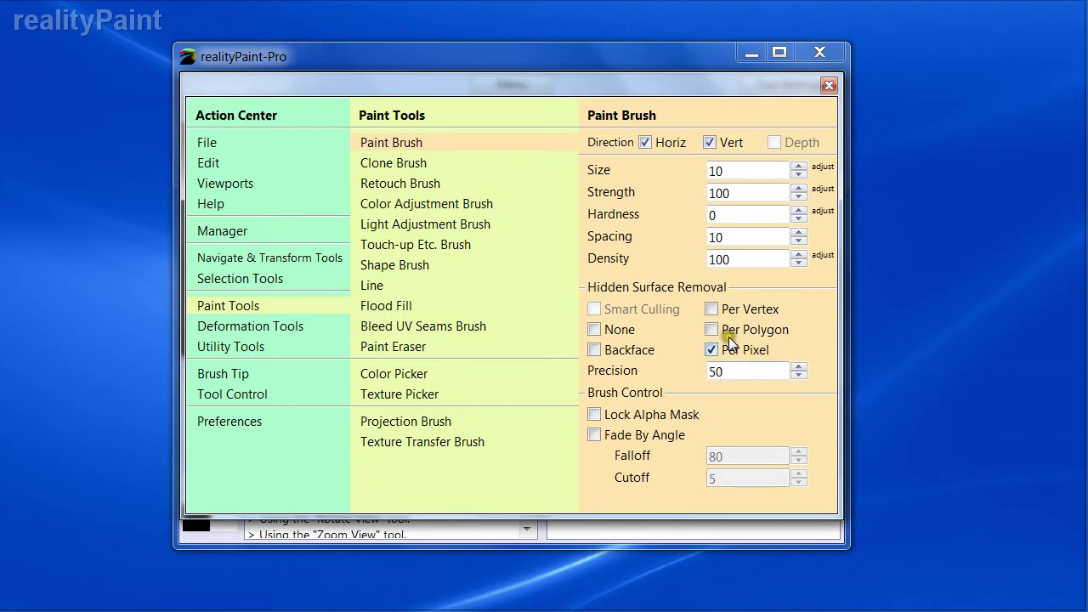
{"action": "left_click", "coordinate": [713, 309]}
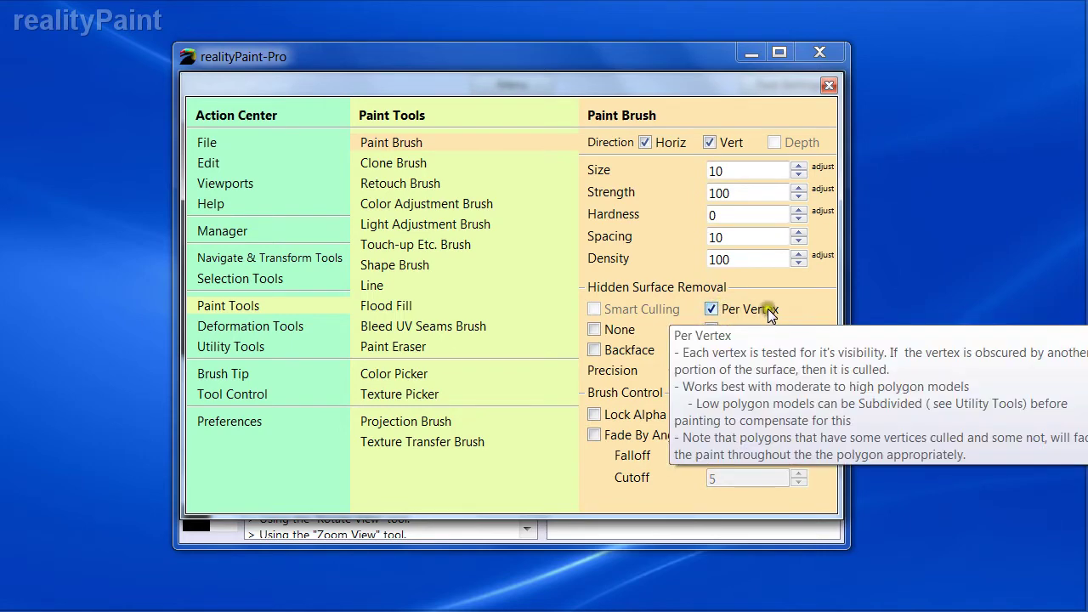
{"action": "right_click", "coordinate": [721, 314]}
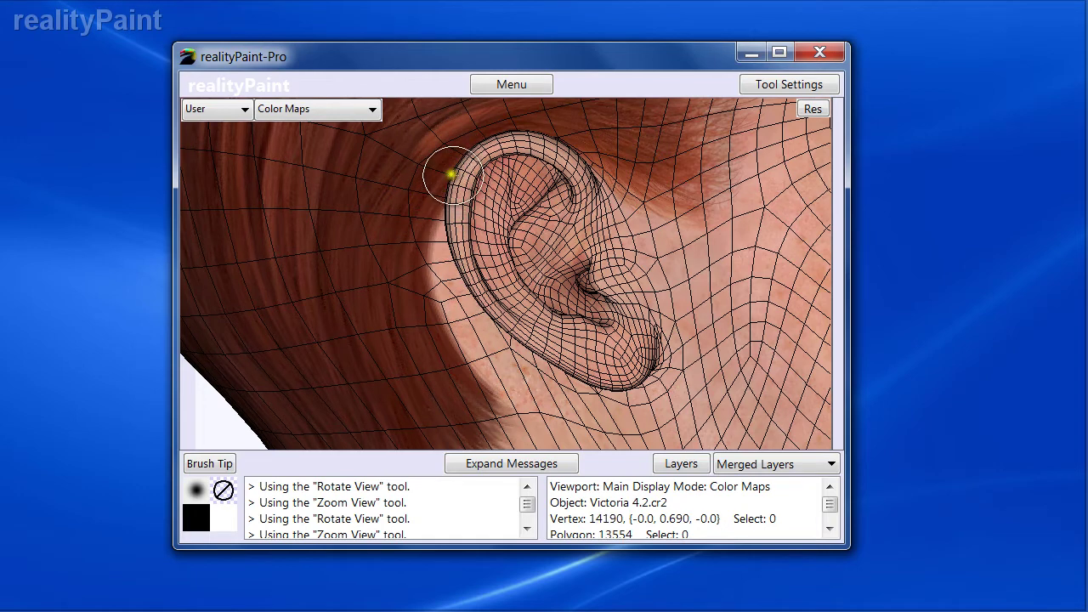
- Paint black strokes over the ear, undo them, and paint black over the ear and the surrounding hair and skin again
{"action": "mouse_move", "coordinate": [425, 168]}
{"action": "left_mouse_down"}
{"action": "mouse_move", "coordinate": [335, 243]}
{"action": "mouse_move", "coordinate": [595, 359]}
{"action": "mouse_move", "coordinate": [522, 272]}
{"action": "mouse_move", "coordinate": [420, 223]}
{"action": "mouse_move", "coordinate": [571, 173]}
{"action": "left_mouse_up"}
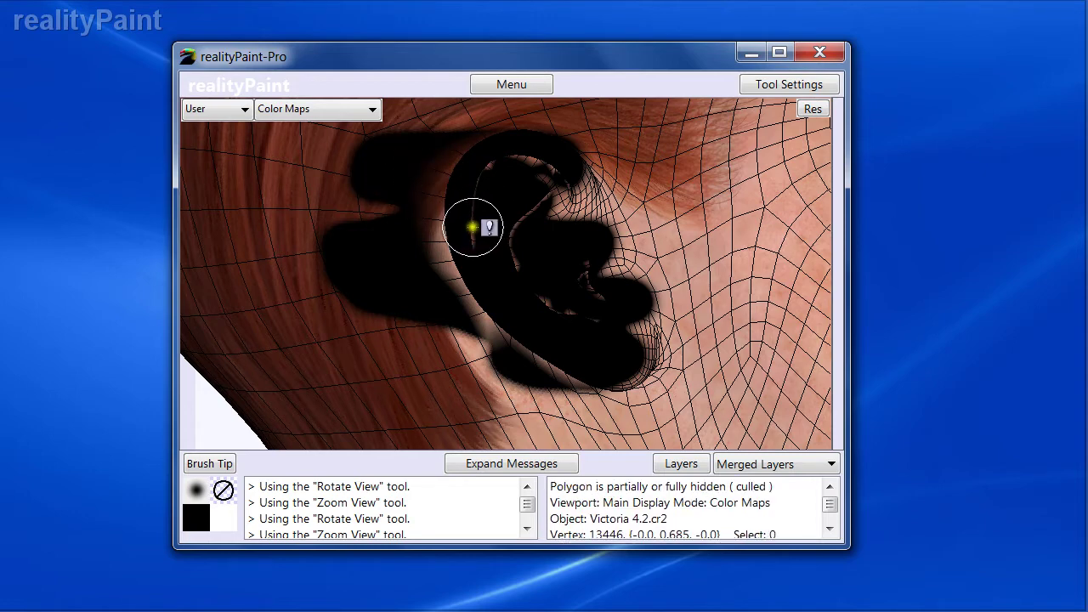
{"action": "key", "text": "ctrl+z"}
{"action": "mouse_move", "coordinate": [553, 357]}
{"action": "left_mouse_down"}
{"action": "mouse_move", "coordinate": [573, 365]}
{"action": "mouse_move", "coordinate": [530, 372]}
{"action": "mouse_move", "coordinate": [555, 301]}
{"action": "mouse_move", "coordinate": [449, 267]}
{"action": "mouse_move", "coordinate": [612, 187]}
{"action": "mouse_move", "coordinate": [569, 141]}
{"action": "mouse_move", "coordinate": [433, 297]}
{"action": "left_mouse_up"}
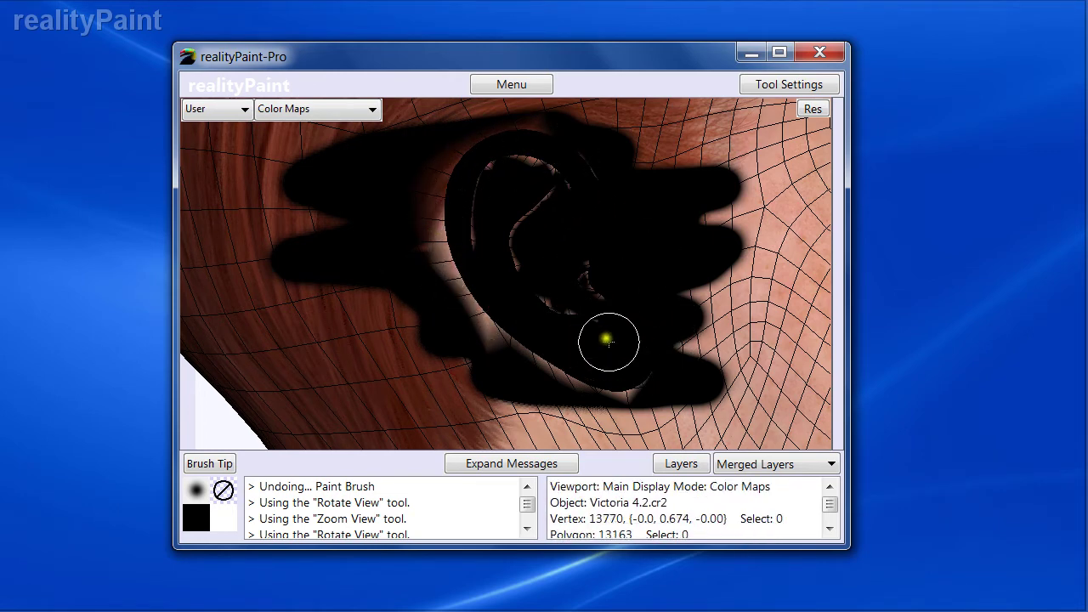
- Set the brush's hidden surface removal to None, undo the last black strokes, and paint black over the whole ear
{"action": "right_click", "coordinate": [522, 277]}
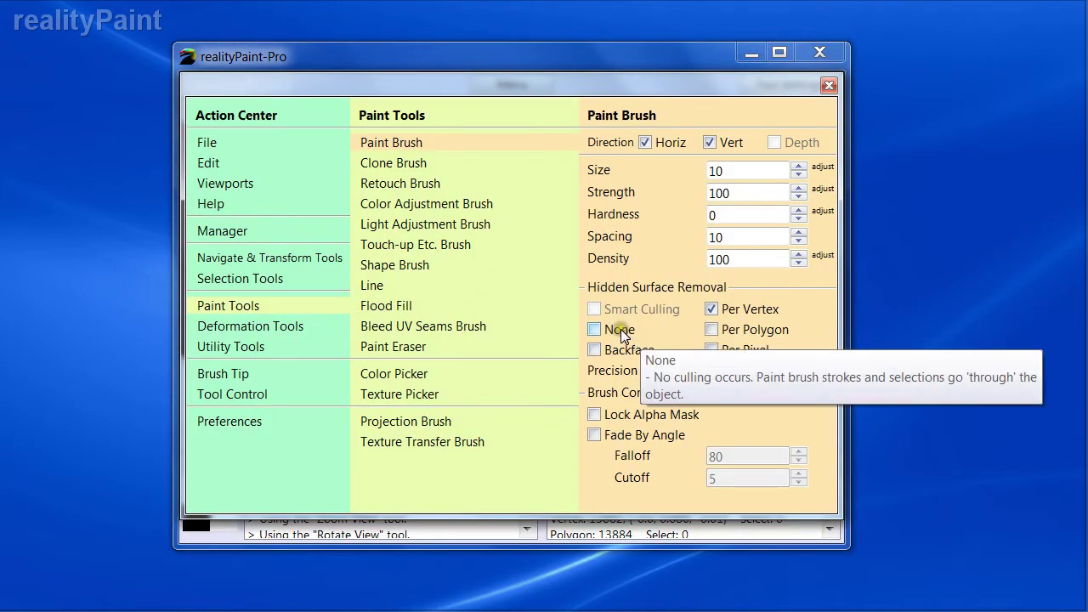
{"action": "right_click", "coordinate": [676, 325]}
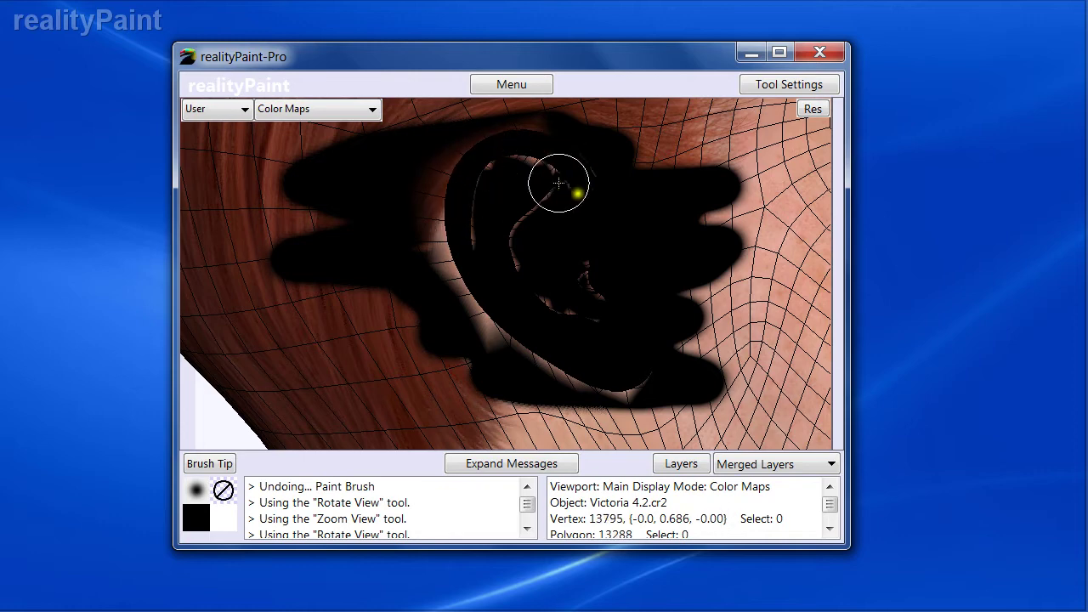
{"action": "right_click", "coordinate": [650, 310]}
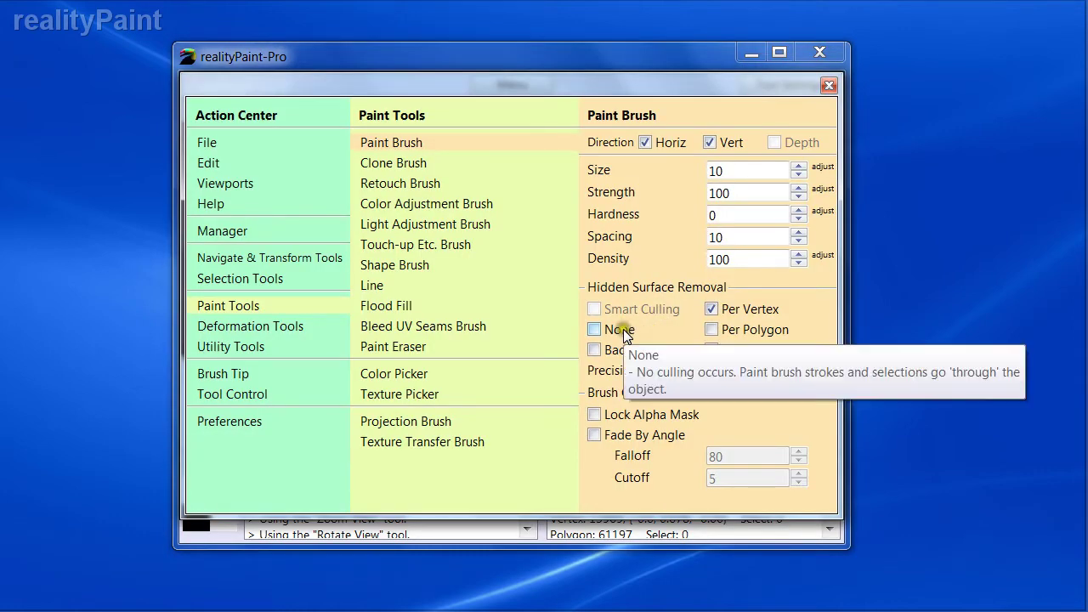
{"action": "right_click", "coordinate": [619, 326]}
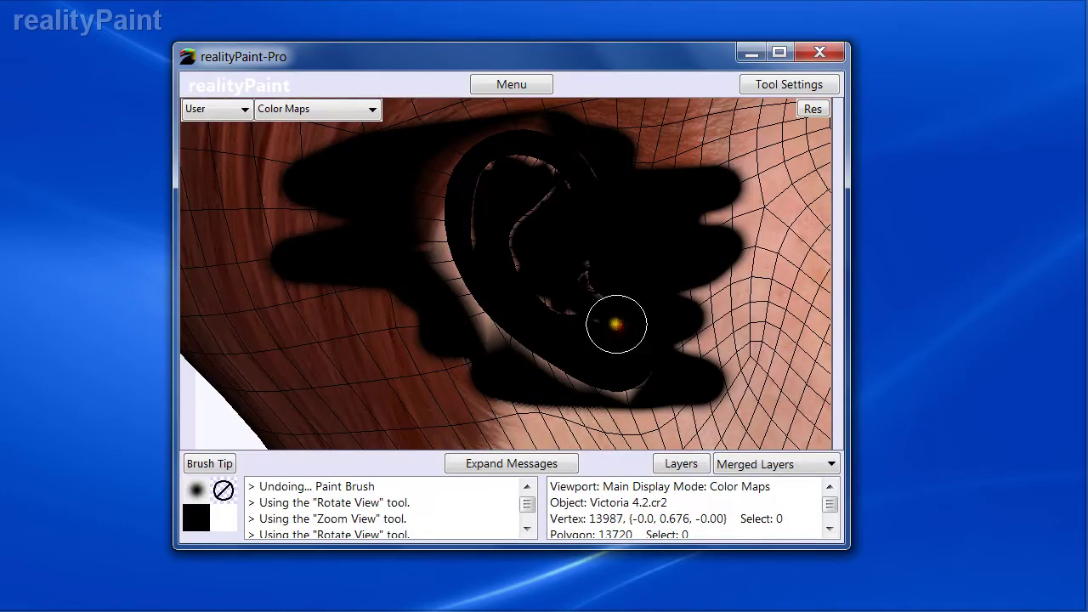
{"action": "key", "text": "ctrl+z"}
{"action": "mouse_move", "coordinate": [595, 136]}
{"action": "left_mouse_down"}
{"action": "mouse_move", "coordinate": [479, 139]}
{"action": "mouse_move", "coordinate": [627, 360]}
{"action": "mouse_move", "coordinate": [517, 281]}
{"action": "mouse_move", "coordinate": [677, 312]}
{"action": "mouse_move", "coordinate": [626, 184]}
{"action": "mouse_move", "coordinate": [636, 165]}
{"action": "mouse_move", "coordinate": [620, 268]}
{"action": "left_mouse_up"}
- Set the brush's hidden surface removal to Per Vertex and change the paint color to red
{"action": "right_click", "coordinate": [612, 284]}
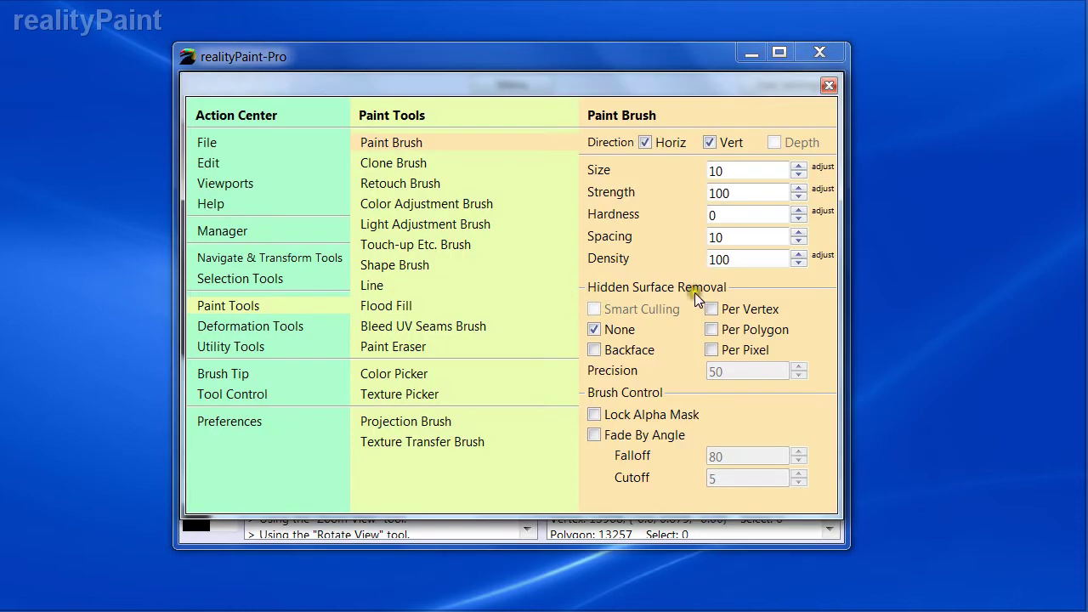
{"action": "mouse_move", "coordinate": [715, 311]}
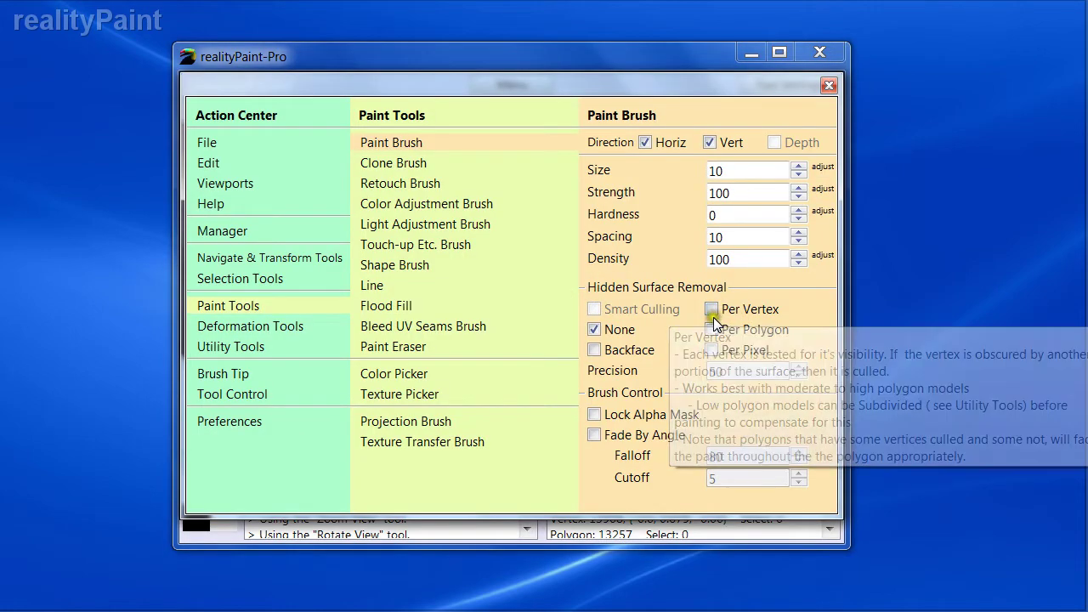
{"action": "left_click", "coordinate": [712, 310]}
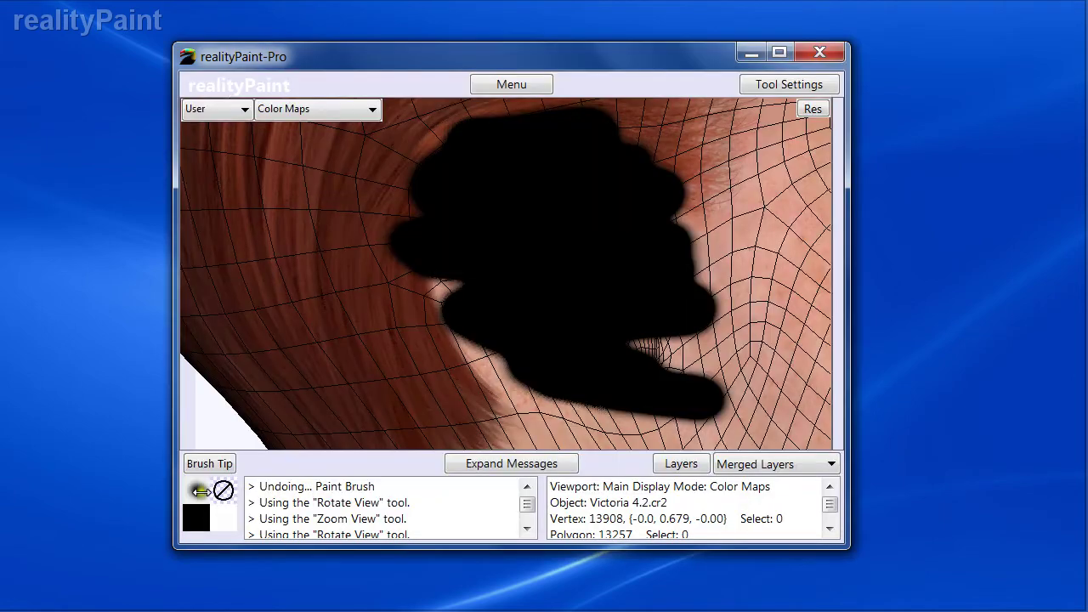
{"action": "left_click", "coordinate": [197, 515]}
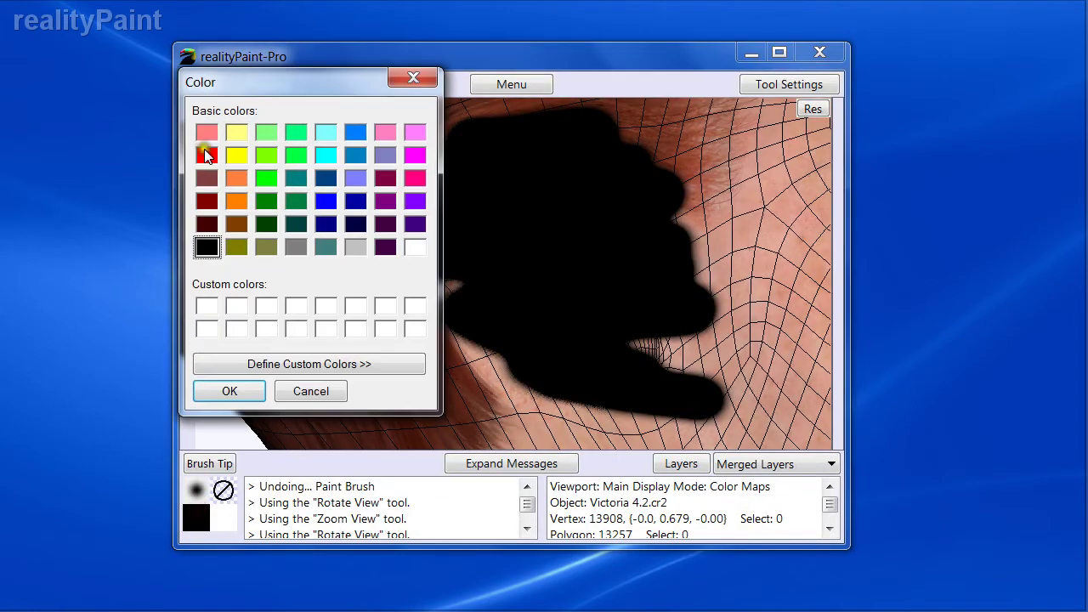
{"action": "left_click", "coordinate": [207, 154]}
{"action": "left_click", "coordinate": [228, 390]}
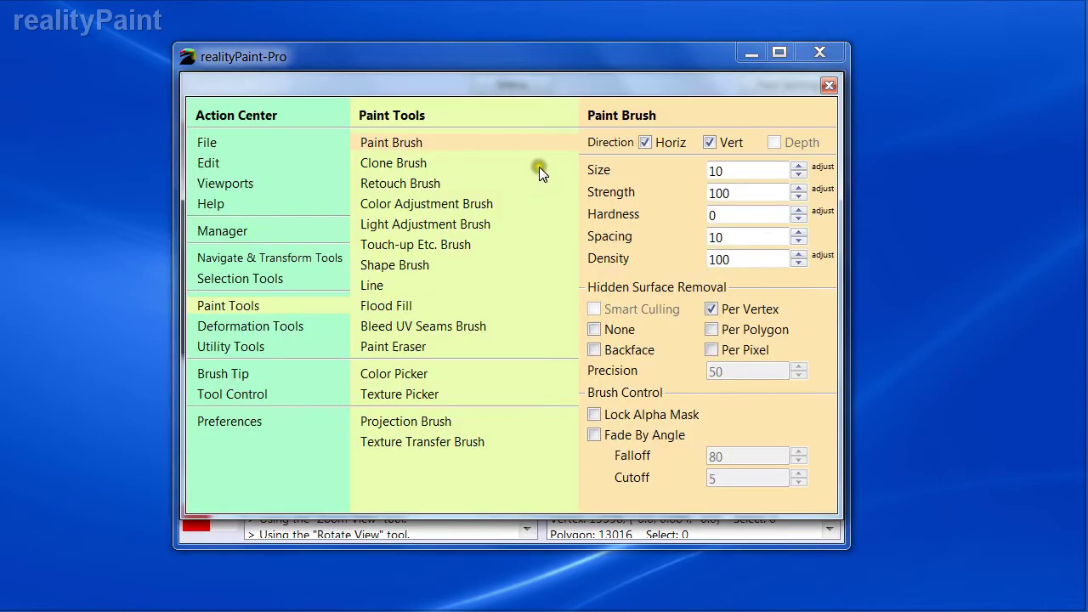
{"action": "left_click", "coordinate": [539, 167]}
- Paint red strokes over the blackened ear and its surroundings, and hide the wireframe overlay
{"action": "mouse_move", "coordinate": [468, 151]}
{"action": "left_mouse_down"}
{"action": "mouse_move", "coordinate": [457, 286]}
{"action": "mouse_move", "coordinate": [623, 311]}
{"action": "mouse_move", "coordinate": [618, 160]}
{"action": "mouse_move", "coordinate": [486, 255]}
{"action": "mouse_move", "coordinate": [522, 226]}
{"action": "mouse_move", "coordinate": [622, 390]}
{"action": "mouse_move", "coordinate": [685, 374]}
{"action": "mouse_move", "coordinate": [661, 364]}
{"action": "left_mouse_up"}
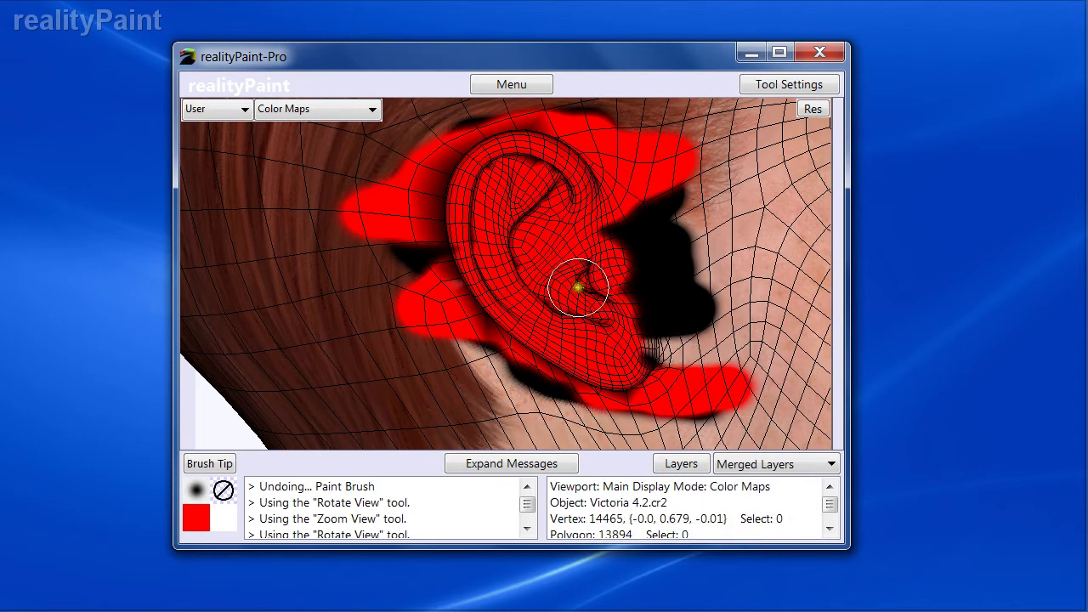
{"action": "key", "text": "ctrl+n"}
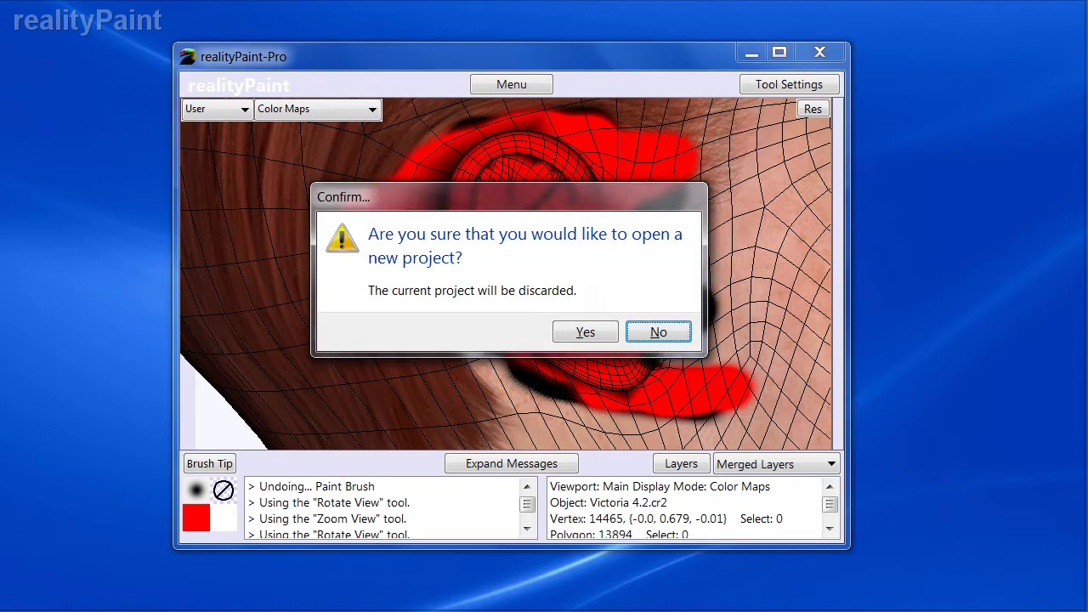
{"action": "left_click", "coordinate": [651, 334]}
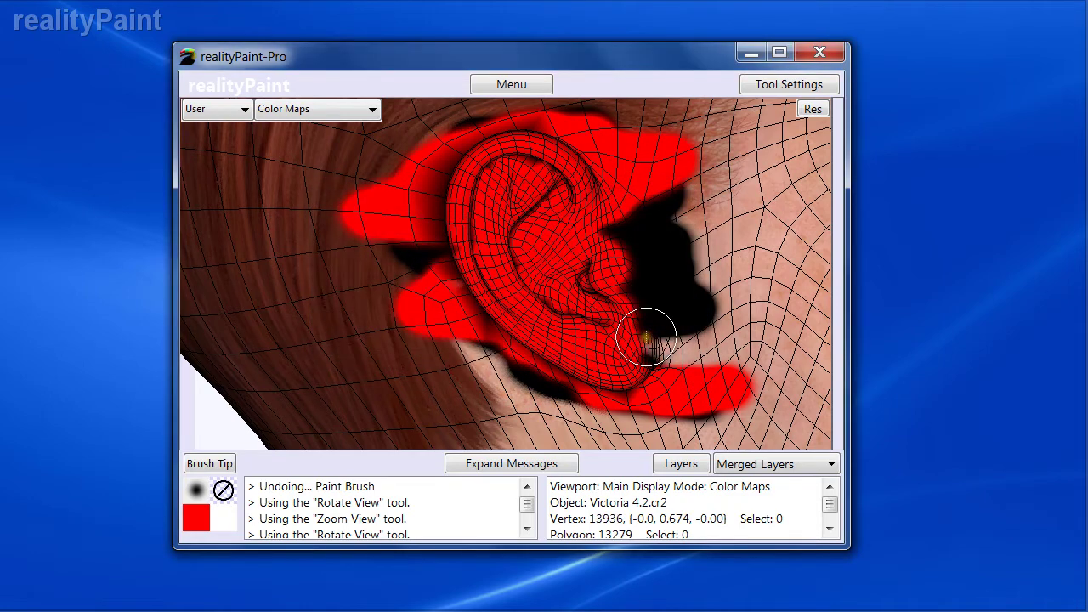
{"action": "key", "text": "w"}
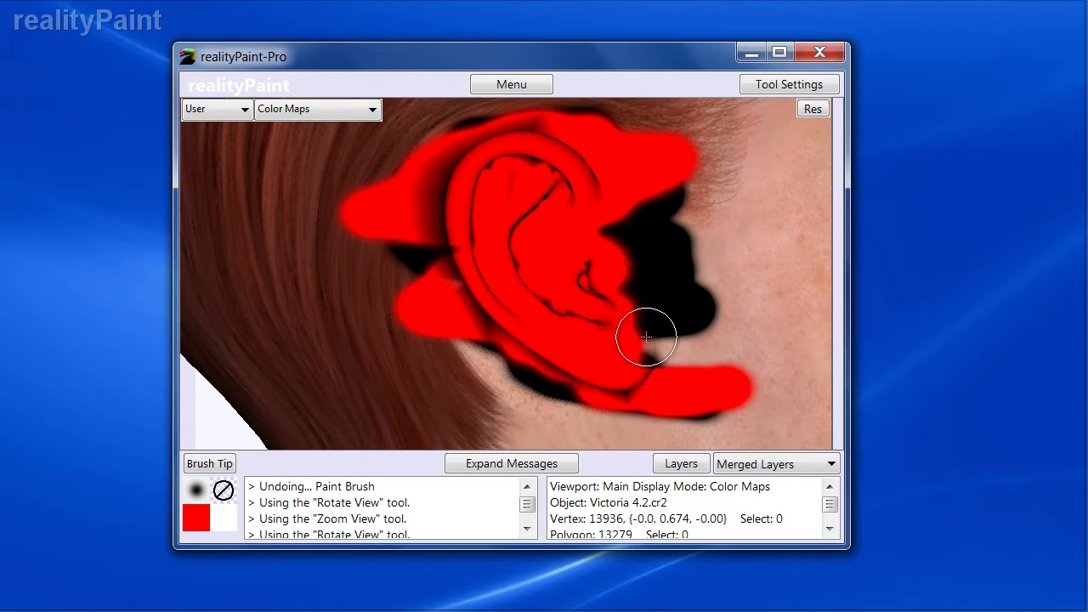
- Undo the red and black paint strokes on the ear and show the wireframe overlay again
{"action": "key", "text": "ctrl+z"}
{"action": "key", "text": "ctrl+z"}
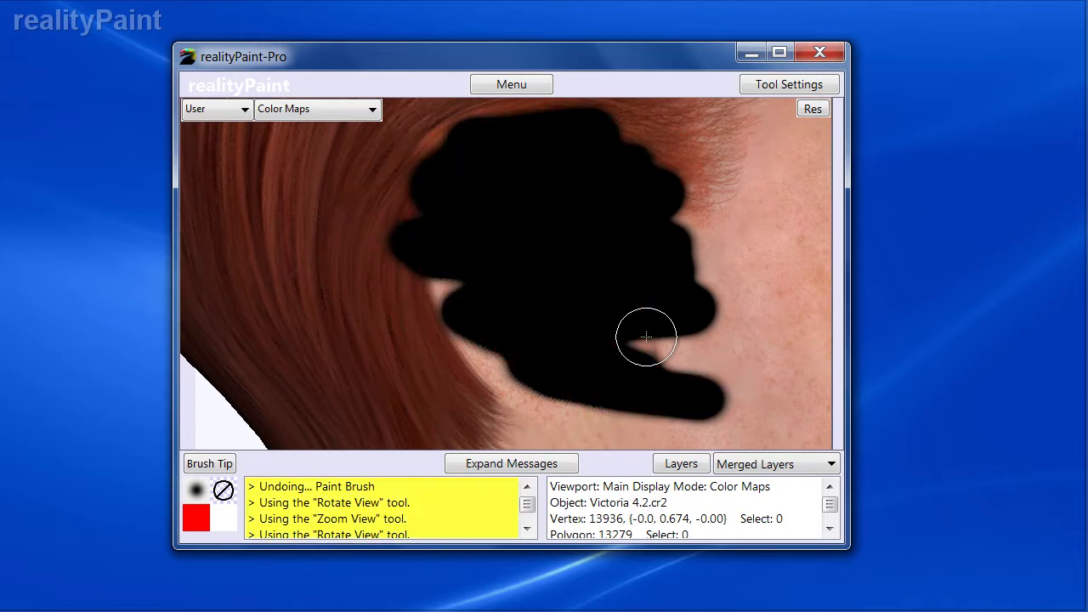
{"action": "right_click", "coordinate": [495, 342]}
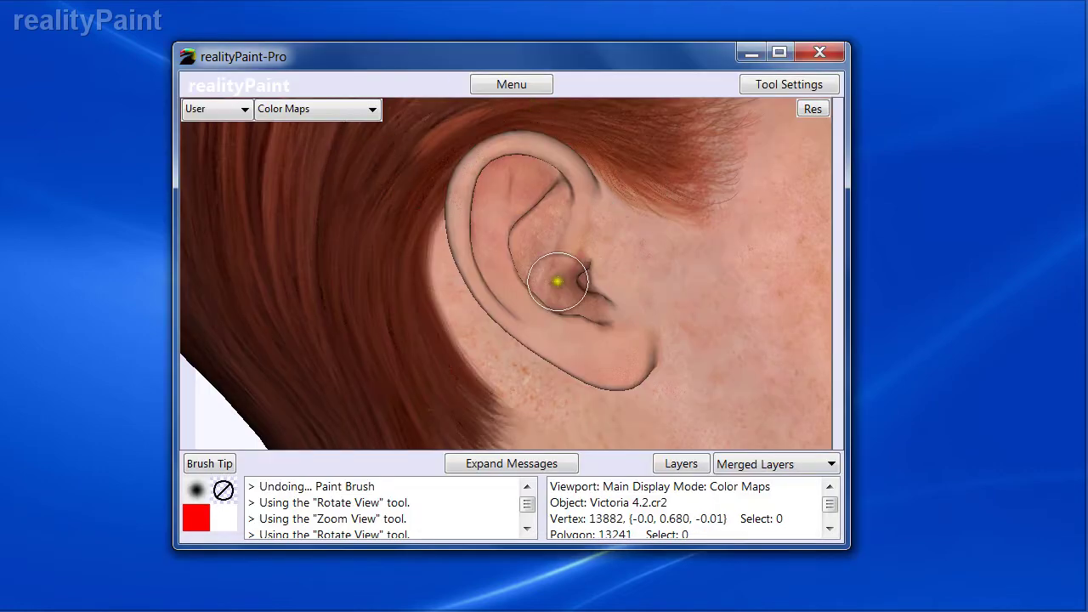
{"action": "key", "text": "w"}
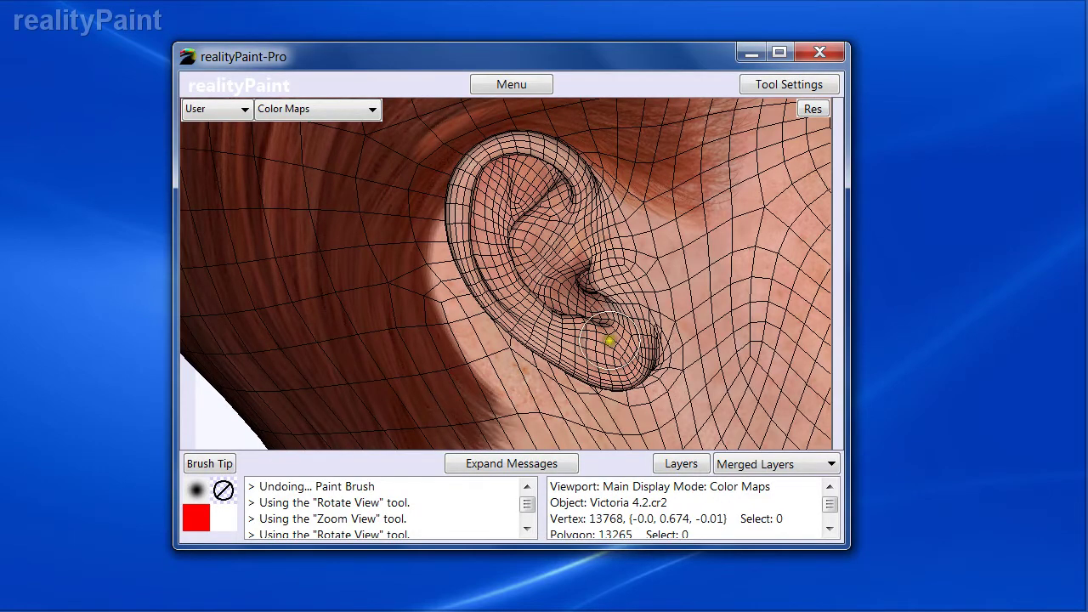
- Examine the head model's mesh density around the ear, with the wireframe overlay shown and hidden
{"action": "key", "text": "w"}
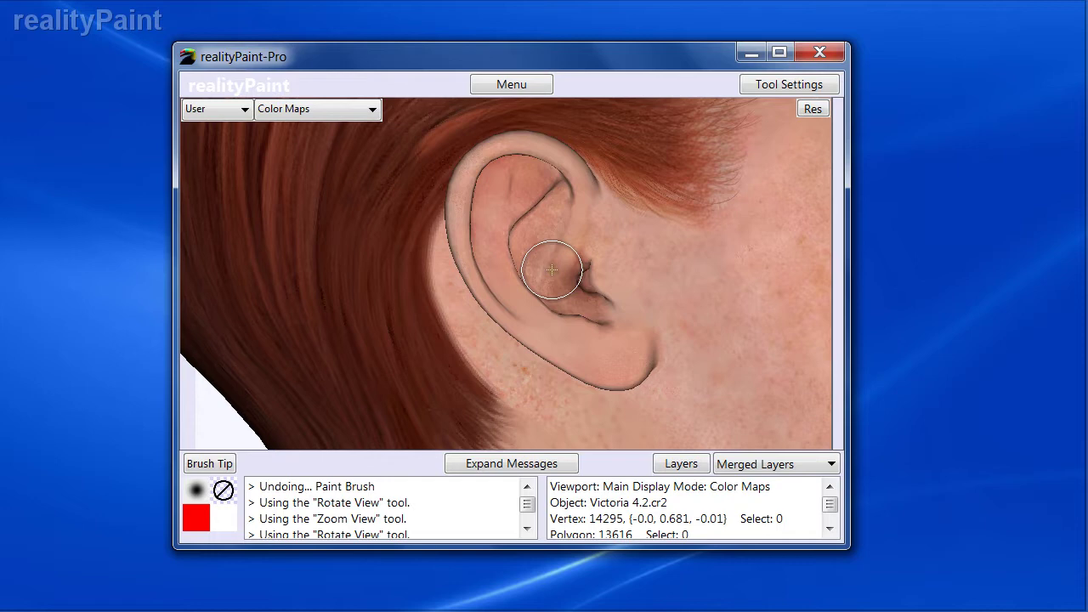
{"action": "key", "text": "z"}
{"action": "left_click", "coordinate": [599, 265]}
{"action": "scroll", "coordinate": [598, 265], "scroll_direction": "down", "scroll_amount": 3}
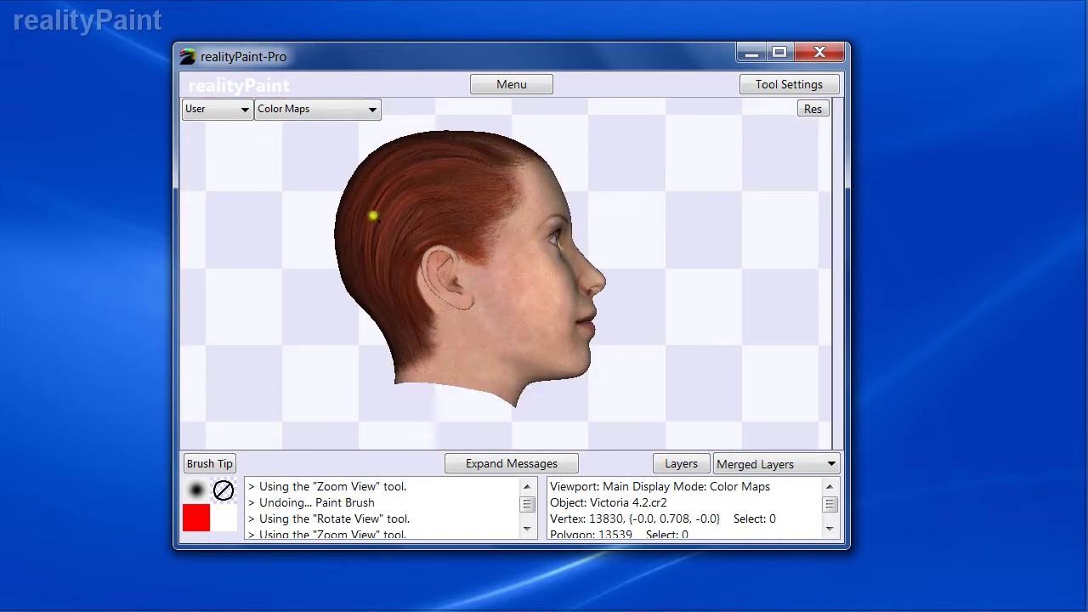
{"action": "scroll", "coordinate": [425, 329], "scroll_direction": "up", "scroll_amount": 5}
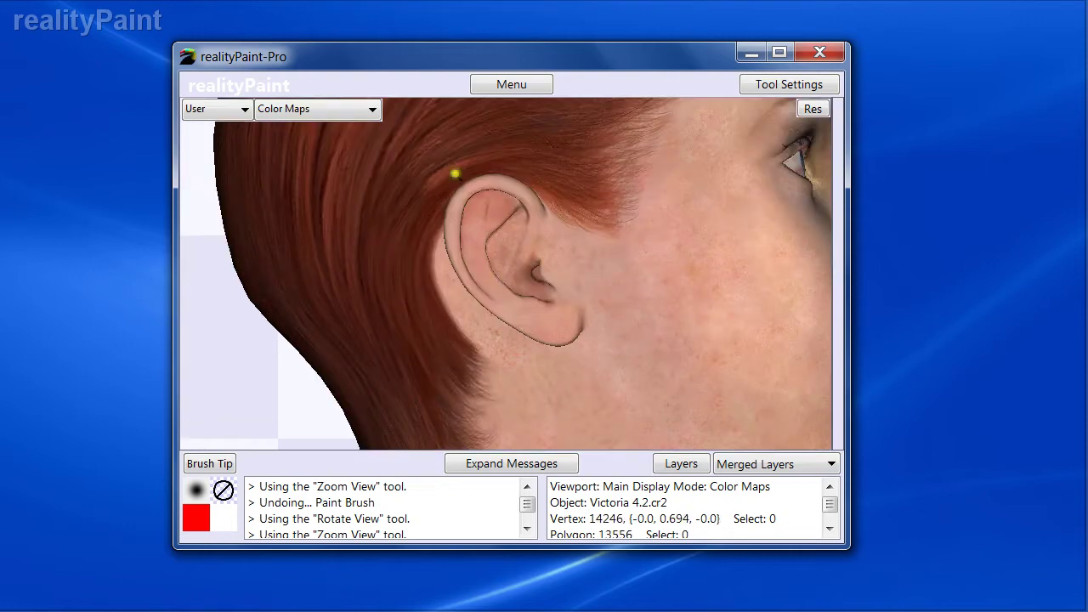
{"action": "key", "text": "w"}
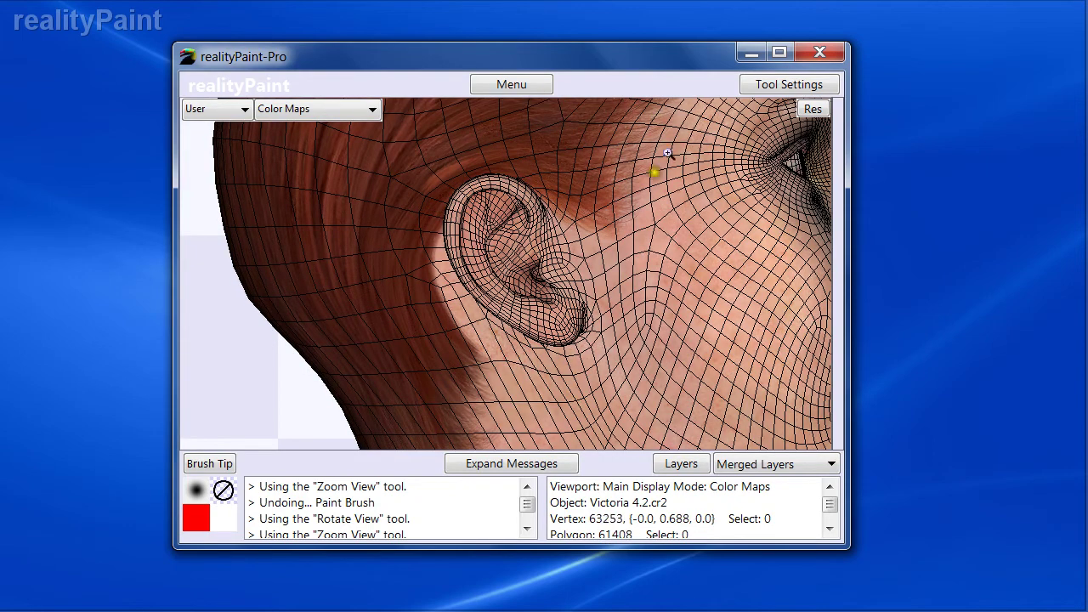
{"action": "key", "text": "w"}
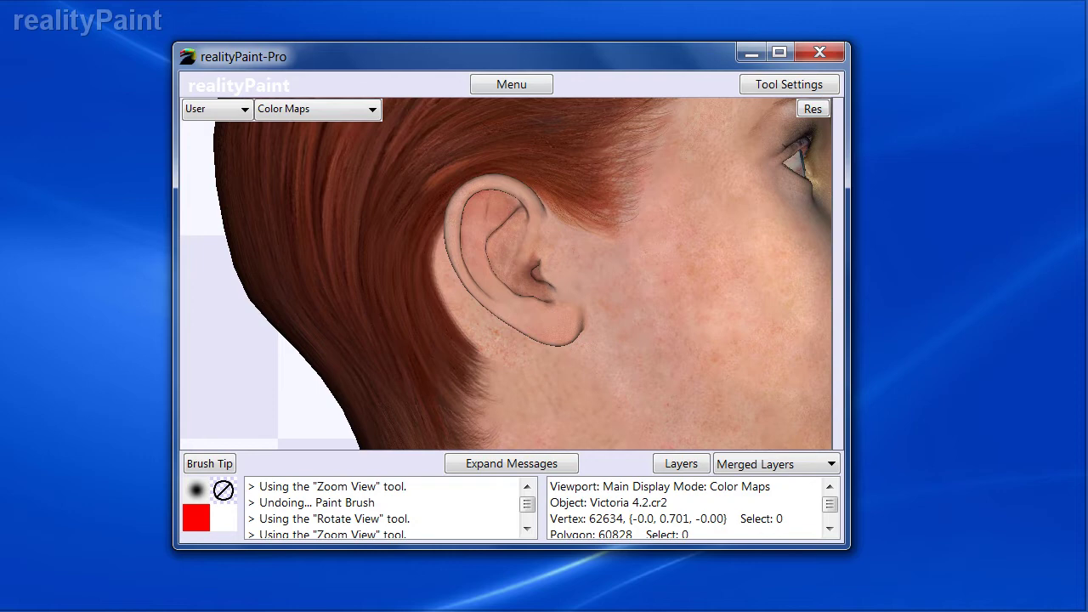
- Switch the viewport to the sofa 2.obj model and view it from a raised angle at its armrest end
{"action": "left_click", "coordinate": [513, 193]}
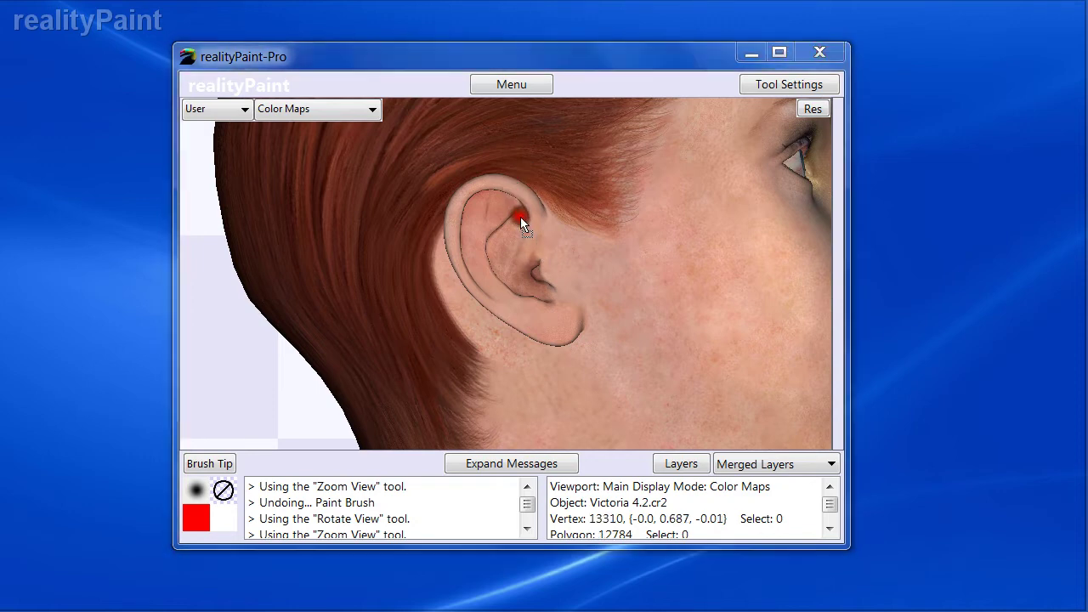
{"action": "key", "text": "ctrl+n"}
{"action": "left_click", "coordinate": [575, 329]}
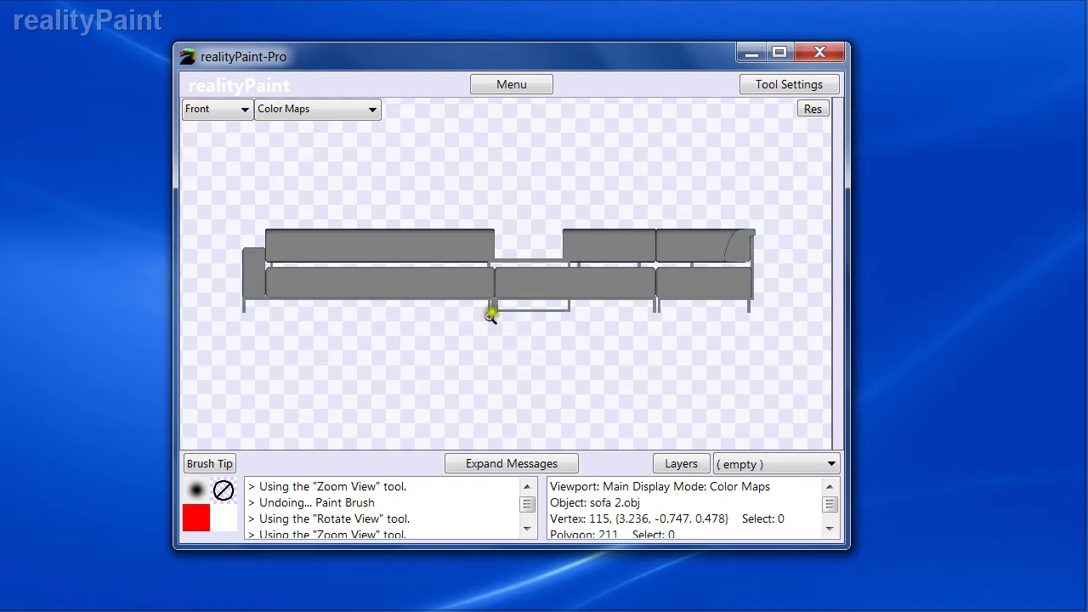
{"action": "middle_click_drag", "start_coordinate": [550, 280], "coordinate": [520, 341]}
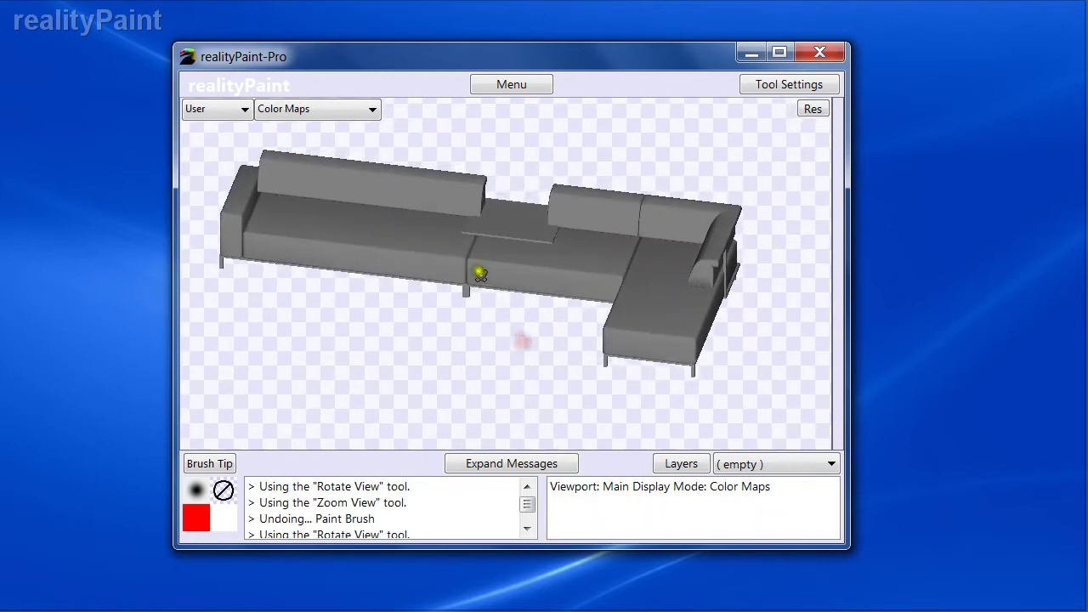
{"action": "middle_click_drag", "start_coordinate": [479, 272], "coordinate": [475, 229]}
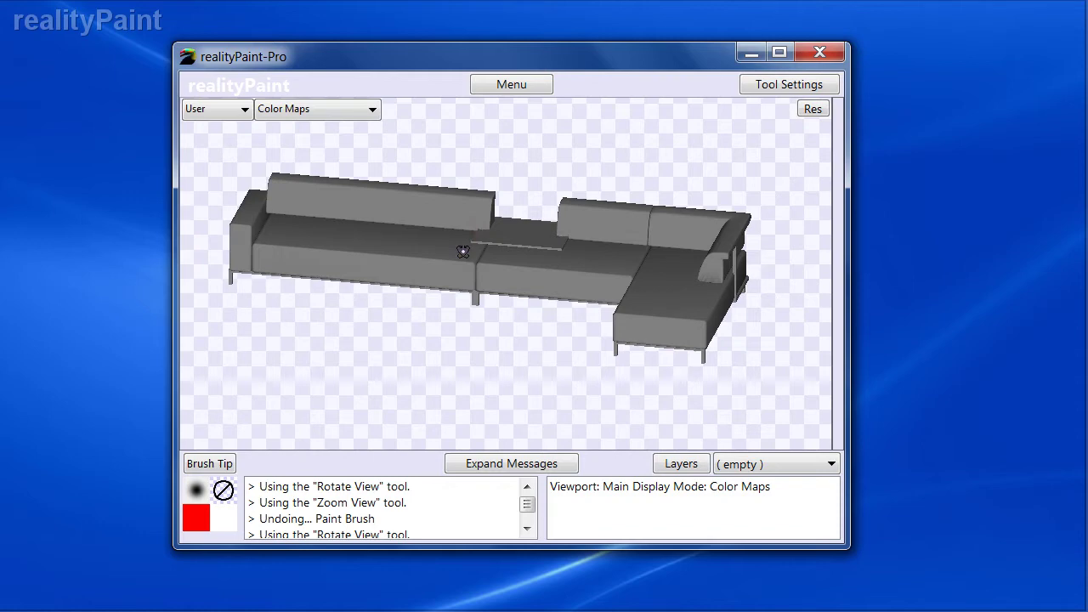
{"action": "mouse_move", "coordinate": [584, 260]}
{"action": "middle_mouse_down"}
{"action": "mouse_move", "coordinate": [550, 280]}
{"action": "mouse_move", "coordinate": [389, 255]}
{"action": "mouse_move", "coordinate": [510, 273]}
{"action": "middle_mouse_up"}
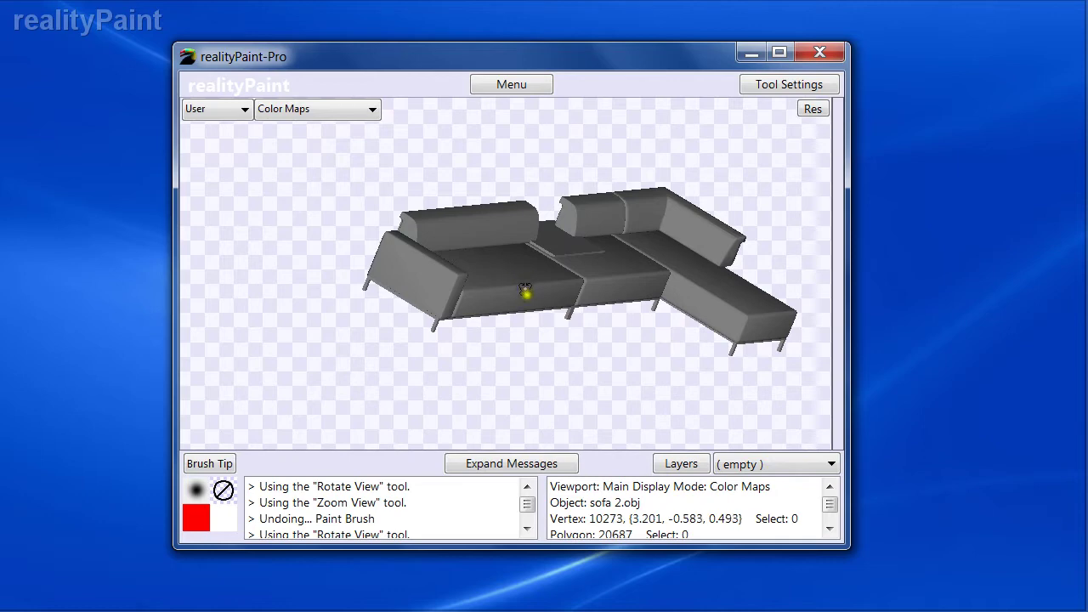
- Show the sofa's wireframe and examine the polygon layout of its seat and backrest up close
{"action": "key", "text": "w"}
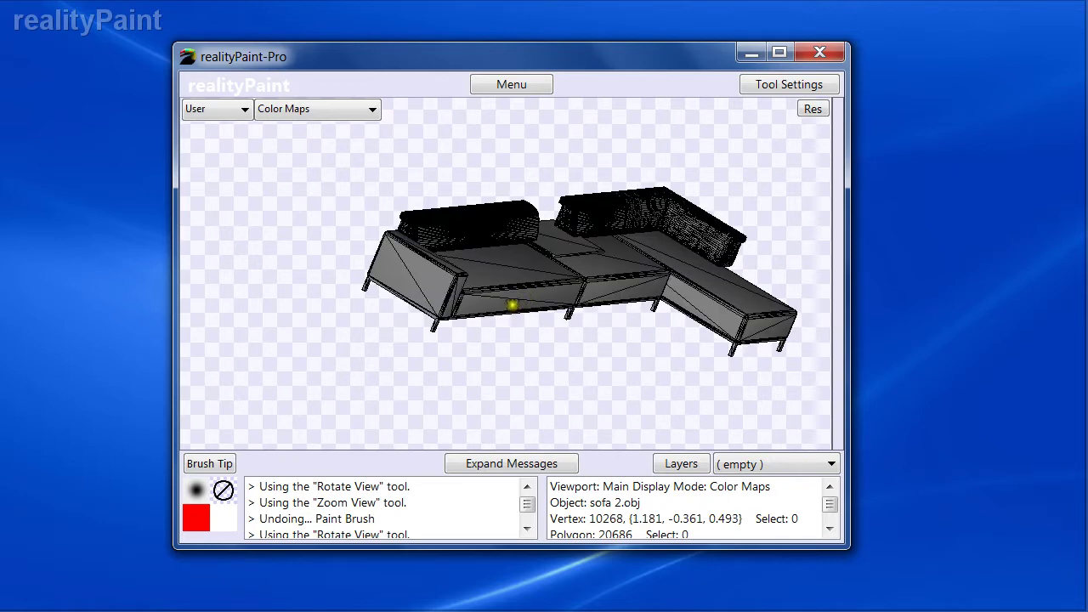
{"action": "left_click_drag", "start_coordinate": [386, 195], "coordinate": [529, 292]}
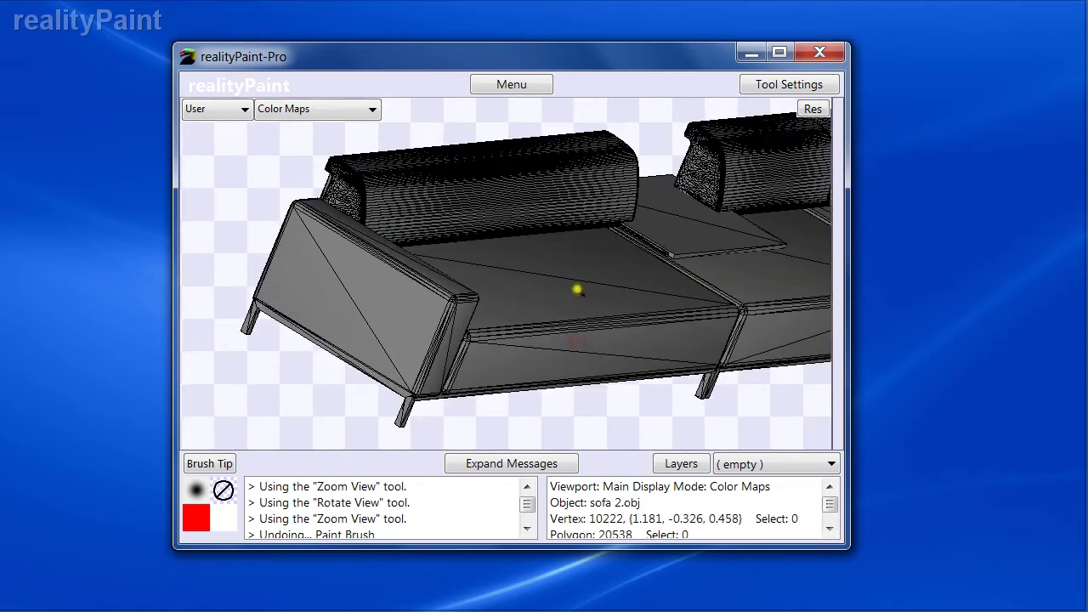
{"action": "left_click", "coordinate": [403, 326]}
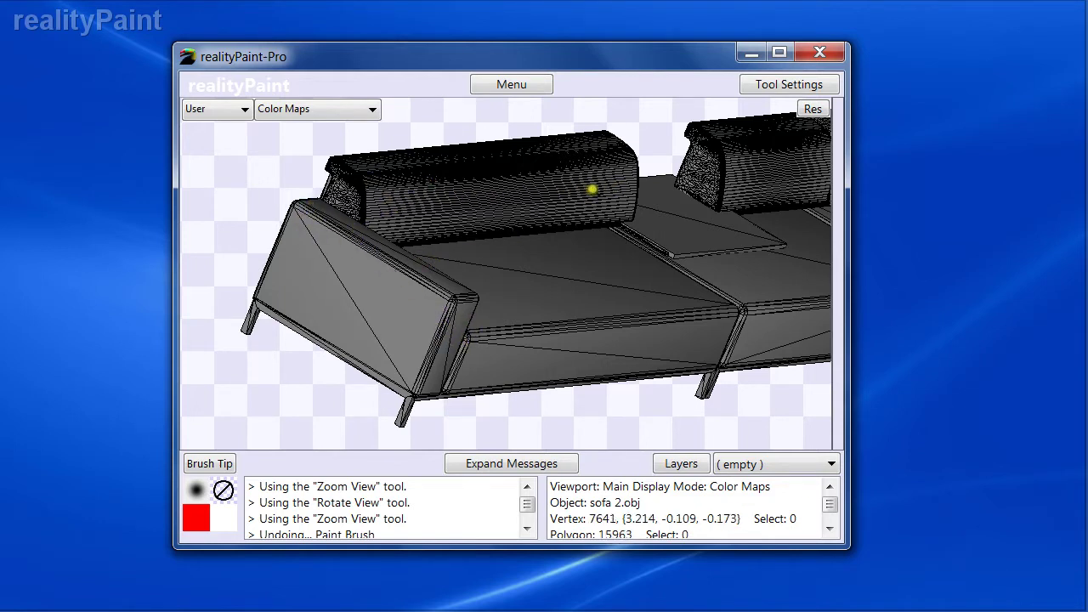
{"action": "left_click_drag", "start_coordinate": [312, 139], "coordinate": [645, 244]}
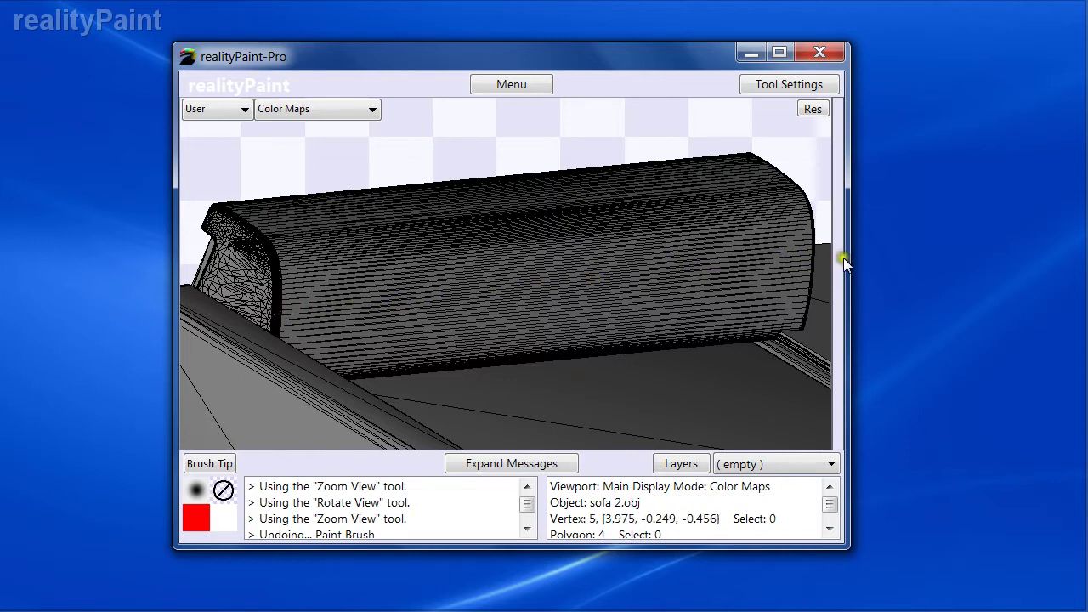
{"action": "left_click_drag", "start_coordinate": [425, 269], "coordinate": [496, 320]}
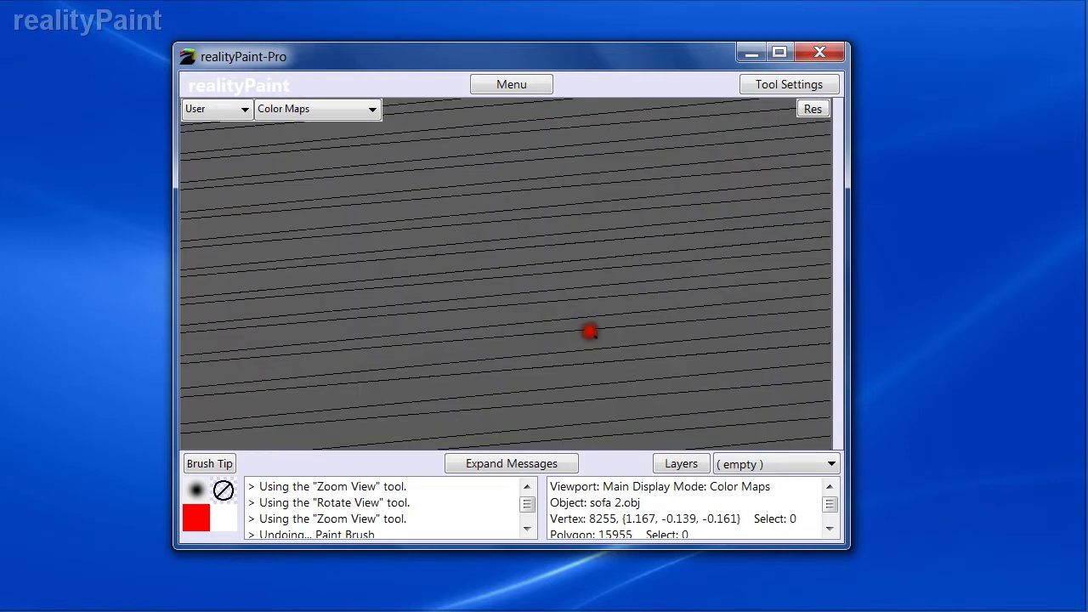
{"action": "scroll", "coordinate": [590, 331], "scroll_direction": "up", "scroll_amount": 2}
{"action": "scroll", "coordinate": [627, 331], "scroll_direction": "down", "scroll_amount": 3}
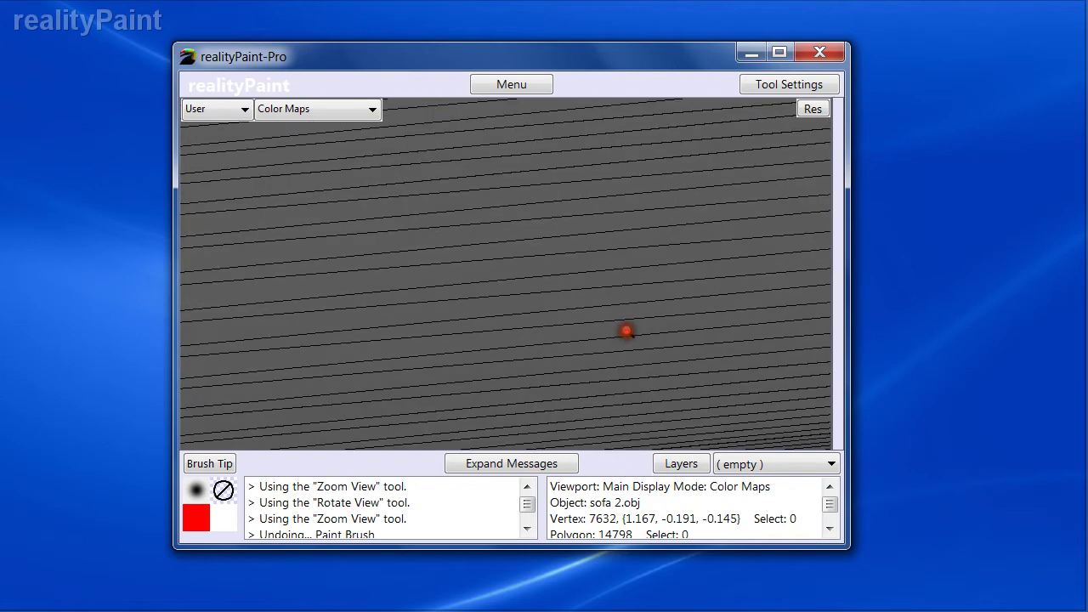
{"action": "scroll", "coordinate": [643, 336], "scroll_direction": "down", "scroll_amount": 2}
{"action": "scroll", "coordinate": [642, 316], "scroll_direction": "up", "scroll_amount": 2}
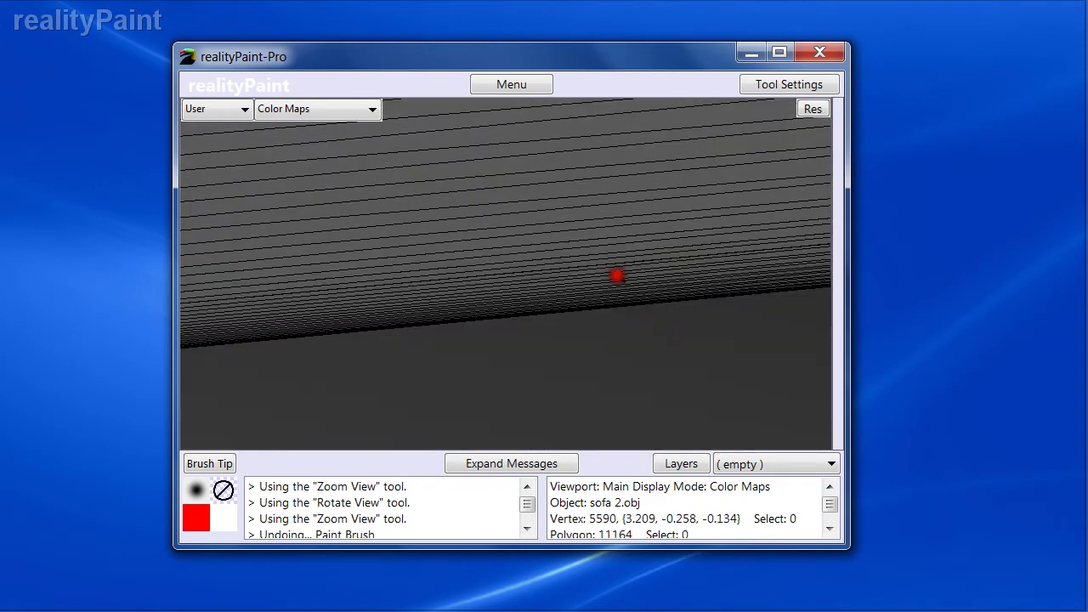
{"action": "scroll", "coordinate": [618, 277], "scroll_direction": "down", "scroll_amount": 2}
{"action": "scroll", "coordinate": [619, 244], "scroll_direction": "up", "scroll_amount": 2}
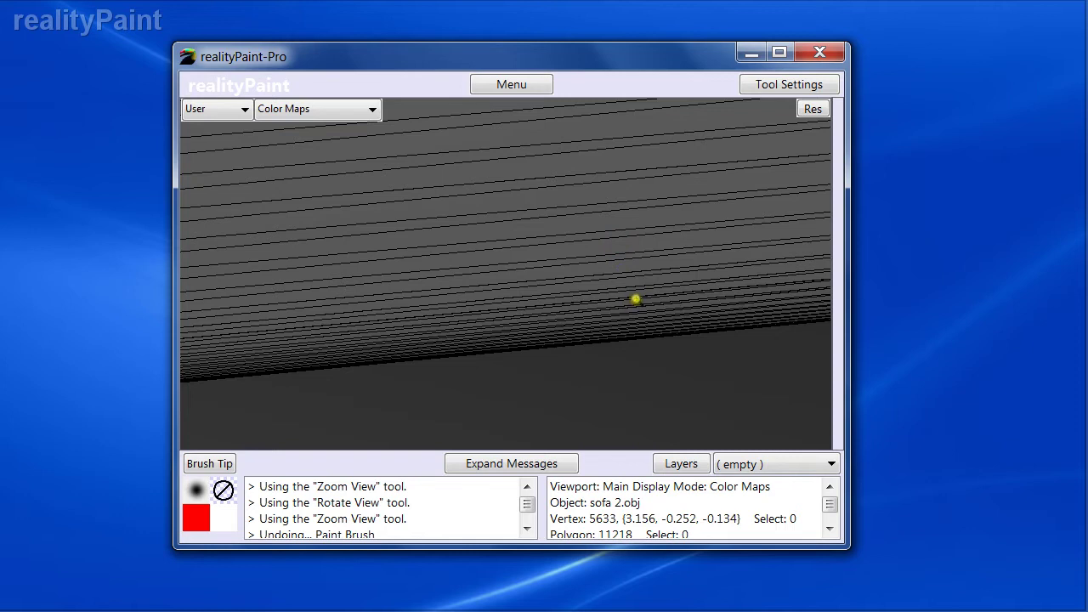
{"action": "scroll", "coordinate": [635, 298], "scroll_direction": "up", "scroll_amount": 2}
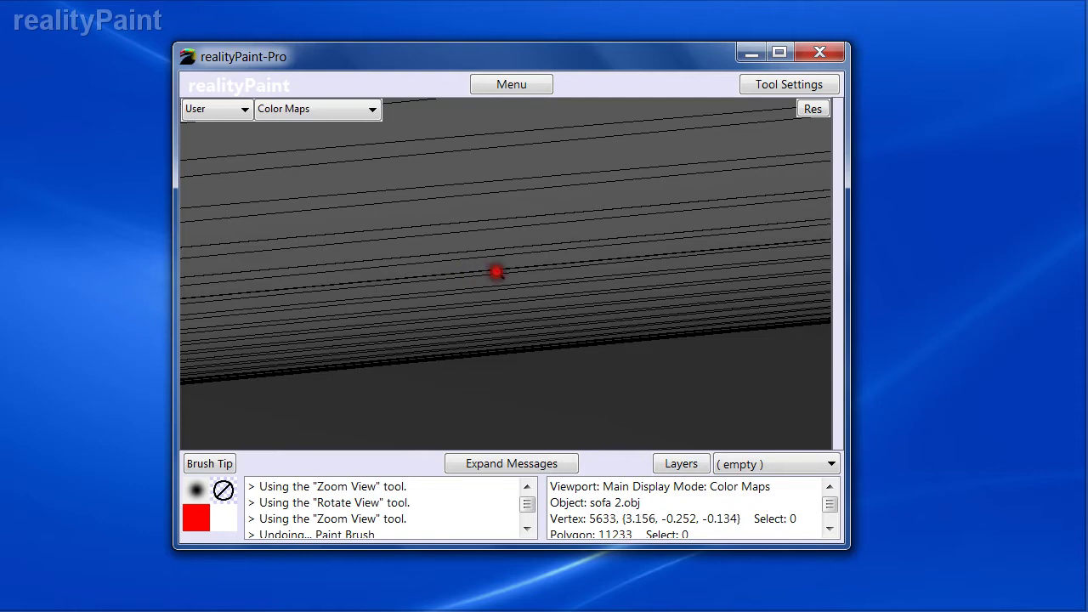
{"action": "scroll", "coordinate": [497, 271], "scroll_direction": "down", "scroll_amount": 2}
{"action": "scroll", "coordinate": [503, 267], "scroll_direction": "down", "scroll_amount": 2}
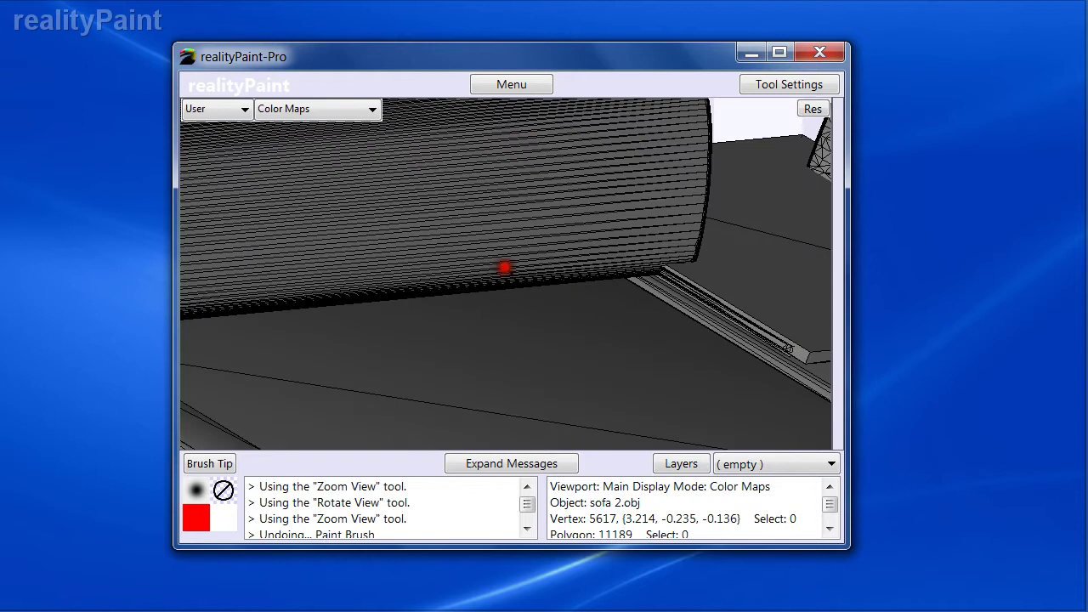
{"action": "scroll", "coordinate": [505, 268], "scroll_direction": "down", "scroll_amount": 3}
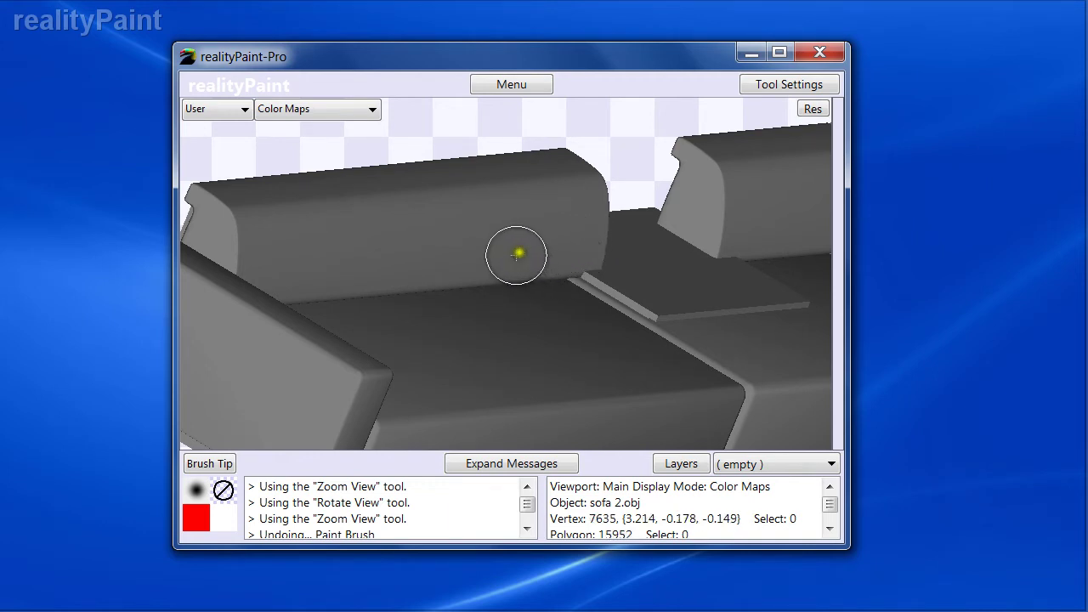
- Try painting red over the sofa backrest's end and lower edge beside the small table, undoing the strokes each time
{"action": "mouse_move", "coordinate": [517, 253]}
{"action": "left_mouse_down"}
{"action": "mouse_move", "coordinate": [583, 253]}
{"action": "mouse_move", "coordinate": [573, 243]}
{"action": "mouse_move", "coordinate": [554, 252]}
{"action": "mouse_move", "coordinate": [516, 210]}
{"action": "left_mouse_up"}
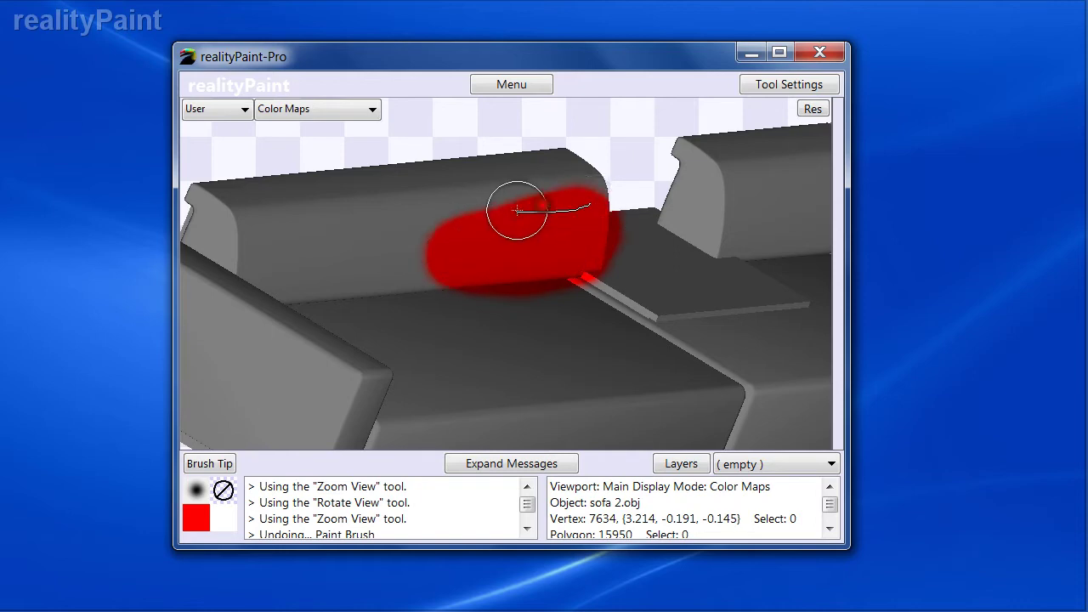
{"action": "key", "text": "ctrl+z"}
{"action": "key", "text": "ctrl+z"}
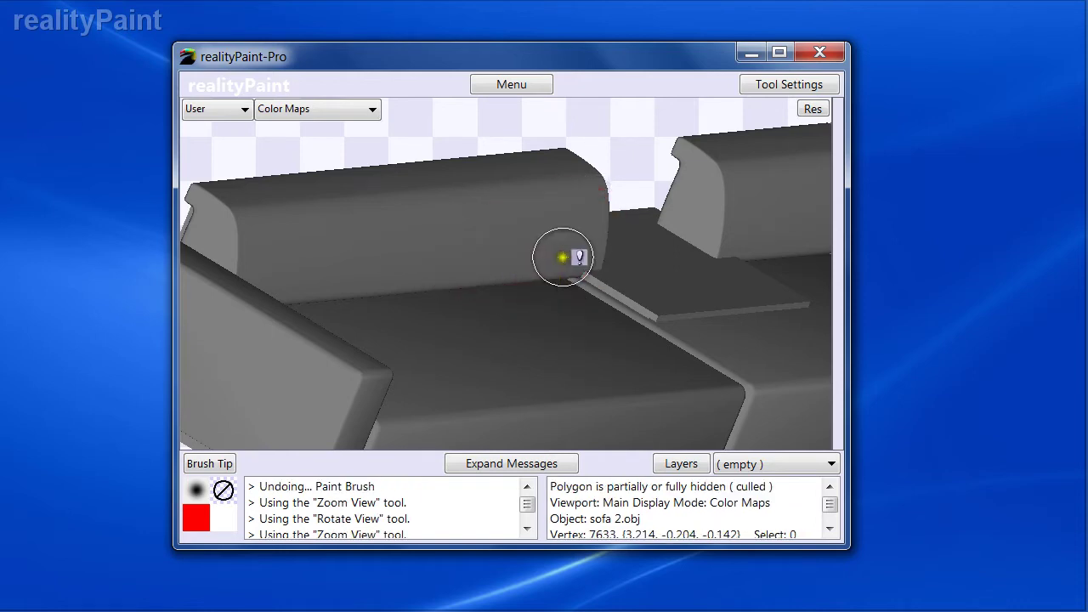
{"action": "mouse_move", "coordinate": [562, 257]}
{"action": "left_mouse_down"}
{"action": "mouse_move", "coordinate": [626, 284]}
{"action": "mouse_move", "coordinate": [454, 233]}
{"action": "mouse_move", "coordinate": [575, 274]}
{"action": "mouse_move", "coordinate": [557, 281]}
{"action": "left_mouse_up"}
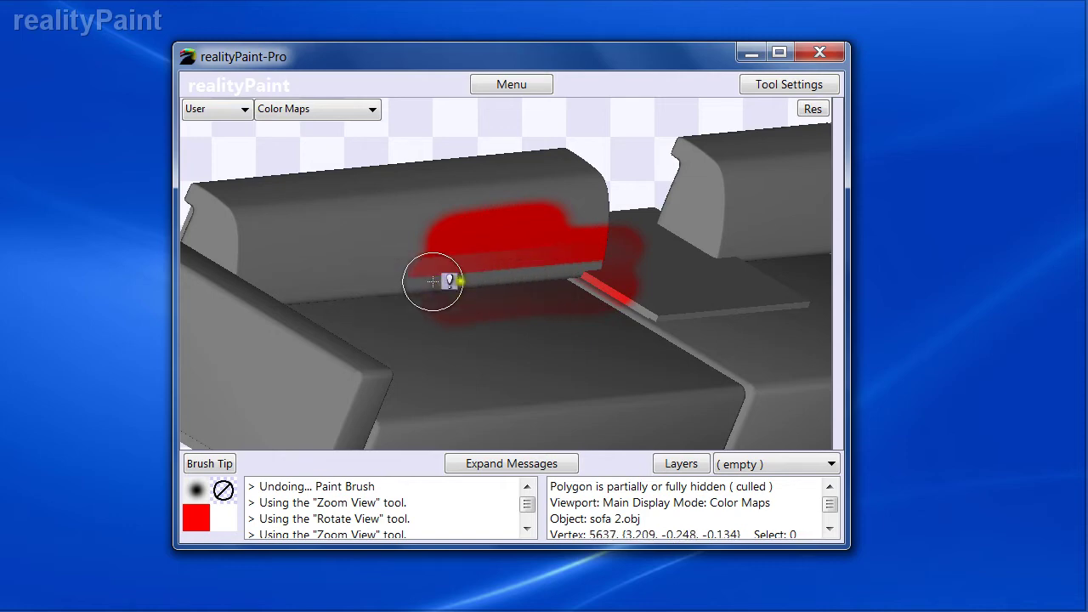
{"action": "key", "text": "ctrl+z"}
- Review the Paint Brush's Per Vertex hidden surface removal option and inspect the sofa's seat and backrest from the front
{"action": "right_click", "coordinate": [590, 281]}
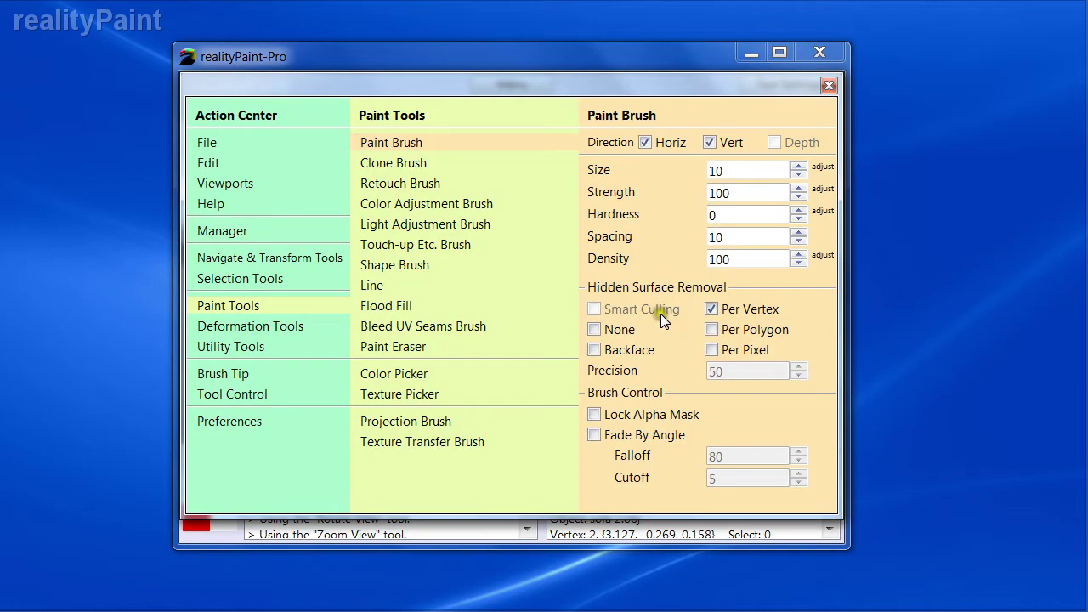
{"action": "right_click", "coordinate": [674, 287]}
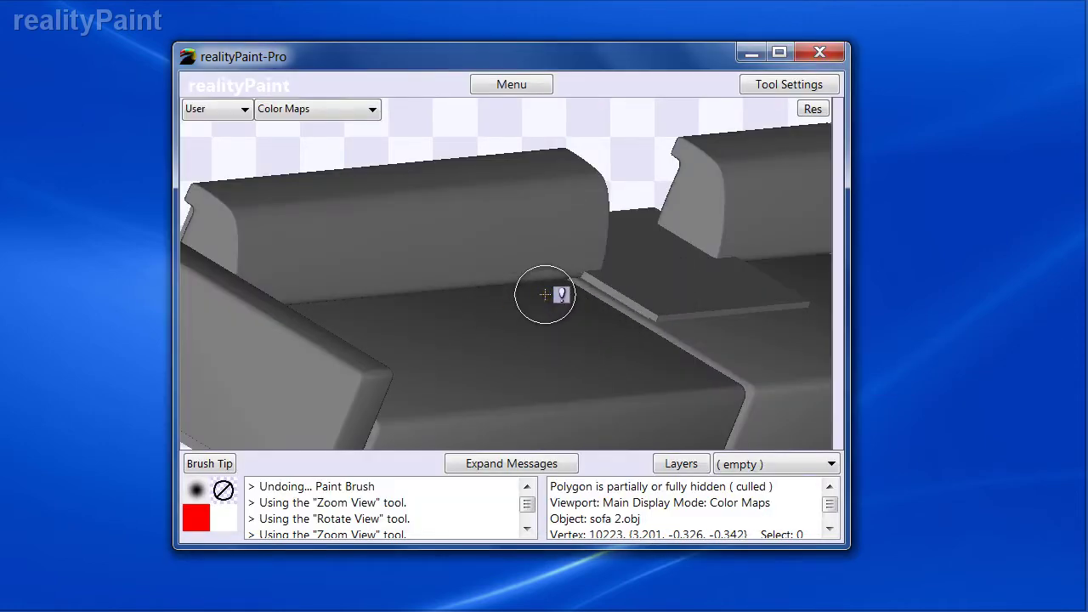
{"action": "middle_click_drag", "start_coordinate": [494, 291], "coordinate": [494, 267]}
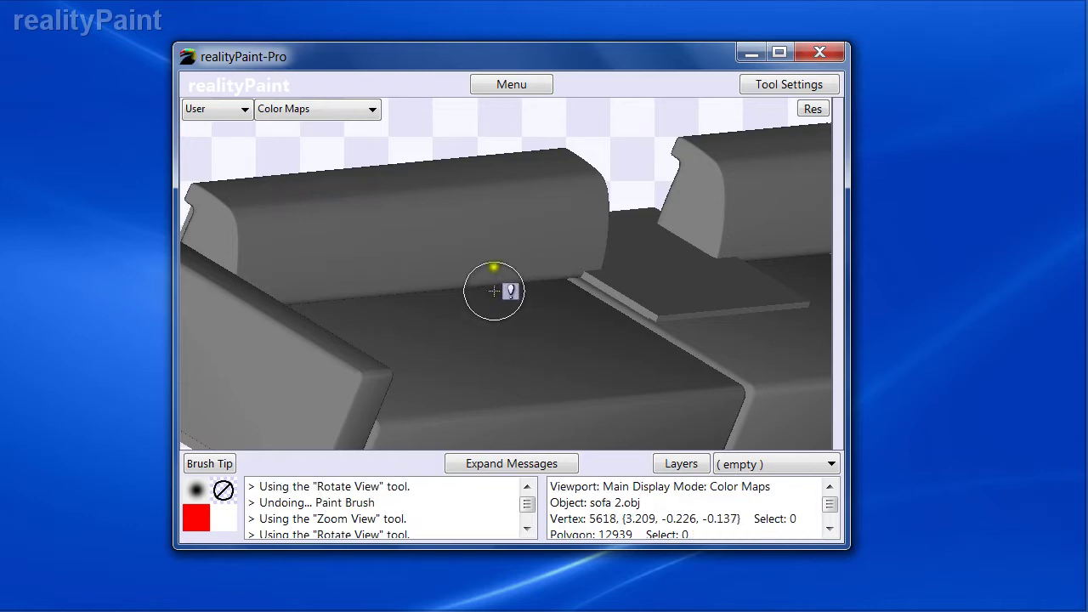
{"action": "middle_click_drag", "start_coordinate": [505, 320], "coordinate": [399, 351]}
{"action": "middle_click_drag", "start_coordinate": [344, 257], "coordinate": [450, 287]}
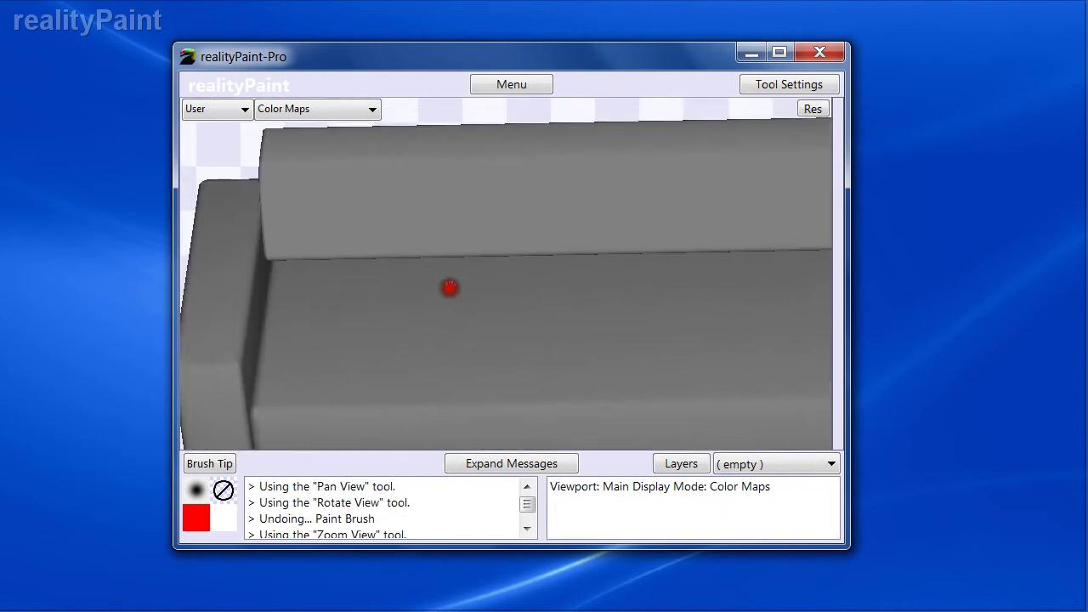
{"action": "key", "text": "space"}
{"action": "left_click", "coordinate": [405, 144]}
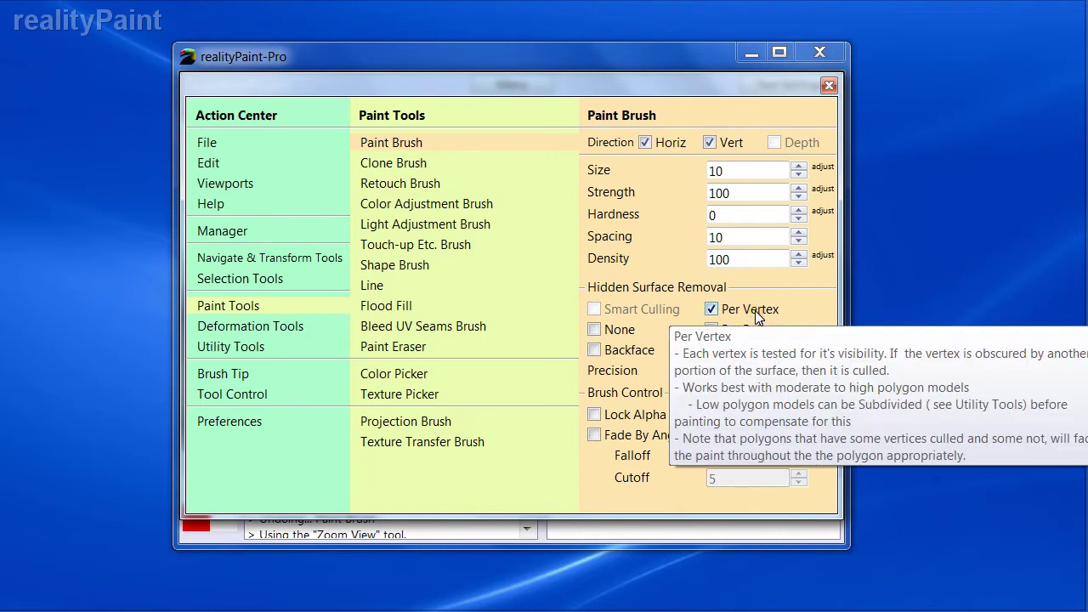
{"action": "key", "text": "space"}
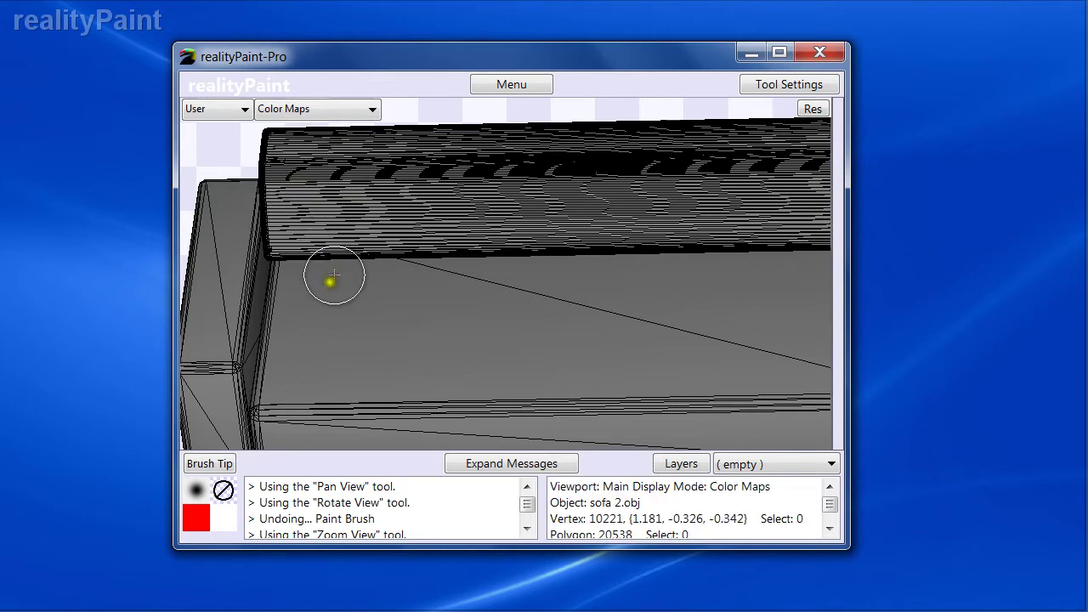
- Try painting red across the sofa seat with Per Vertex hidden surface removal, and undo the paint
{"action": "mouse_move", "coordinate": [333, 274]}
{"action": "left_mouse_down"}
{"action": "mouse_move", "coordinate": [360, 360]}
{"action": "mouse_move", "coordinate": [287, 384]}
{"action": "mouse_move", "coordinate": [335, 306]}
{"action": "mouse_move", "coordinate": [492, 366]}
{"action": "mouse_move", "coordinate": [604, 328]}
{"action": "mouse_move", "coordinate": [376, 280]}
{"action": "mouse_move", "coordinate": [391, 285]}
{"action": "left_mouse_up"}
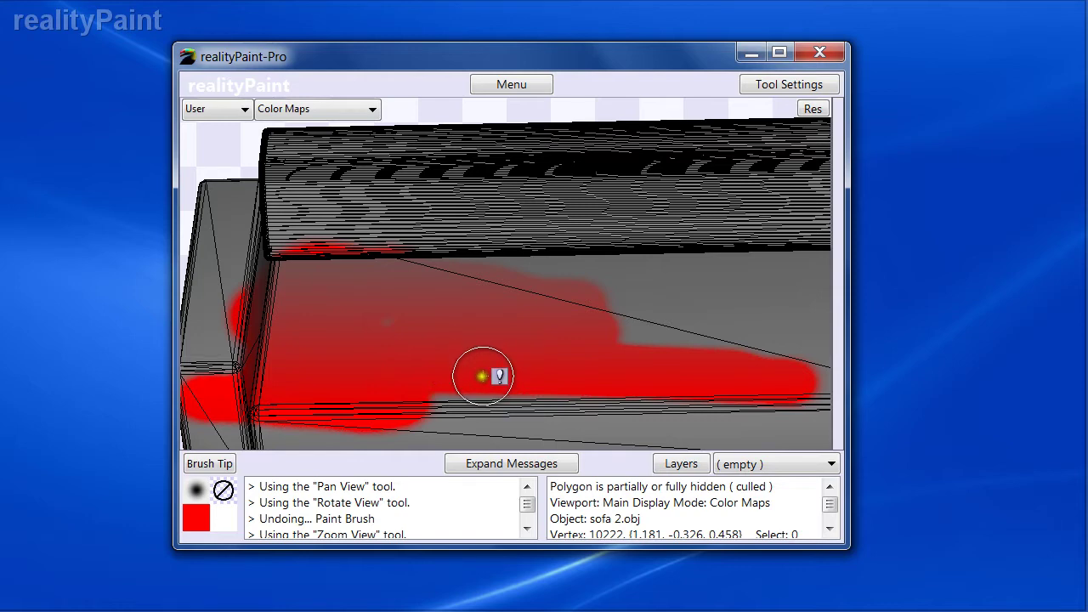
{"action": "key", "text": "ctrl+z"}
- Set the brush's hidden surface removal to Per Pixel and paint red over the seat corner beside the armrest and backrest
{"action": "right_click", "coordinate": [639, 349]}
{"action": "left_click", "coordinate": [734, 349]}
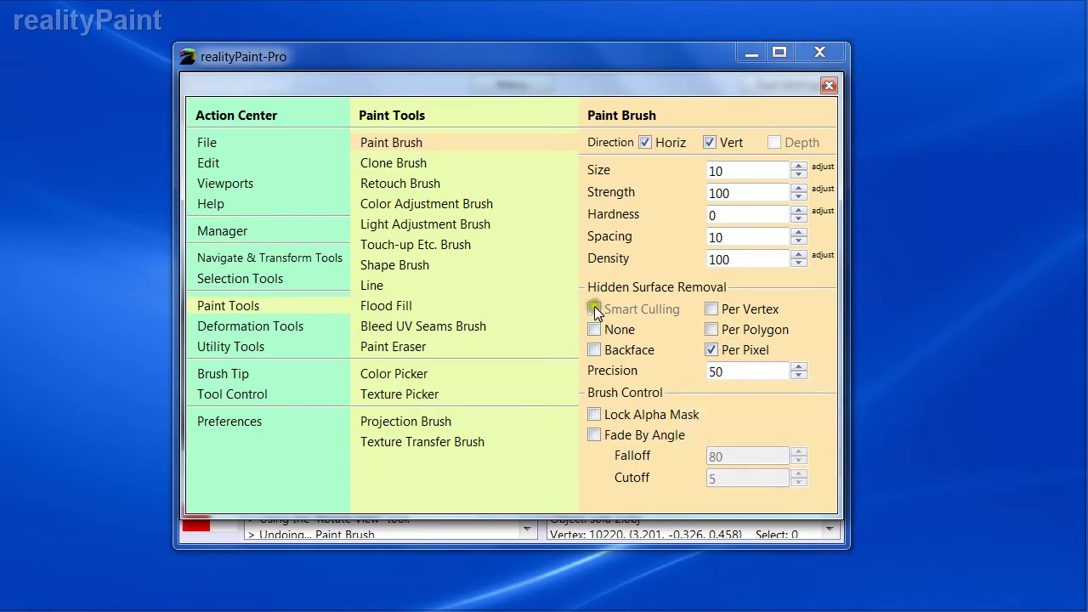
{"action": "left_click", "coordinate": [445, 326]}
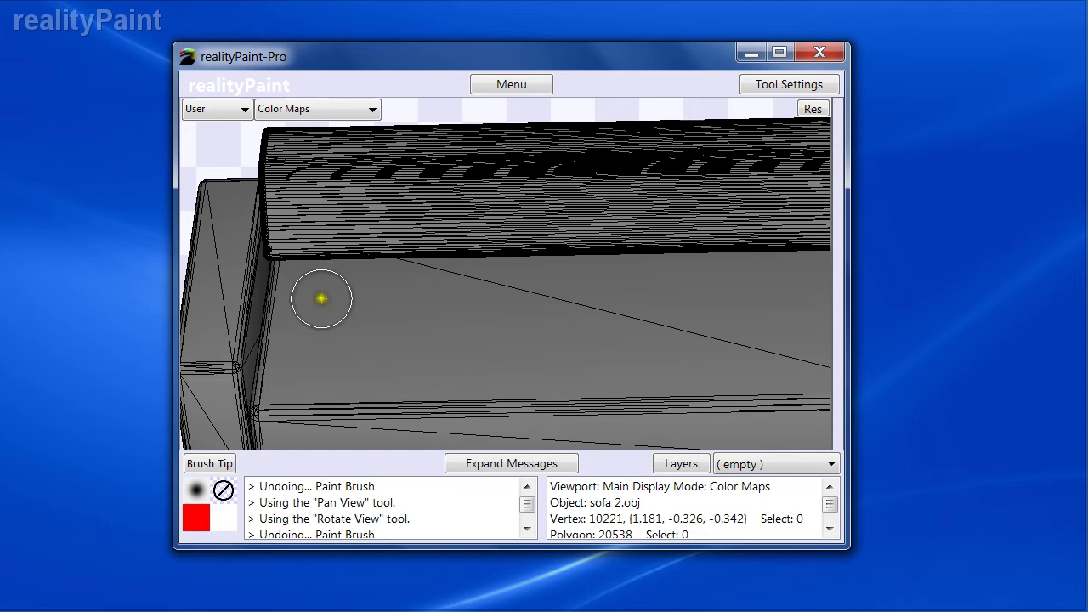
{"action": "mouse_move", "coordinate": [252, 260]}
{"action": "left_mouse_down"}
{"action": "mouse_move", "coordinate": [340, 272]}
{"action": "mouse_move", "coordinate": [396, 369]}
{"action": "mouse_move", "coordinate": [314, 300]}
{"action": "mouse_move", "coordinate": [260, 357]}
{"action": "mouse_move", "coordinate": [405, 392]}
{"action": "left_mouse_up"}
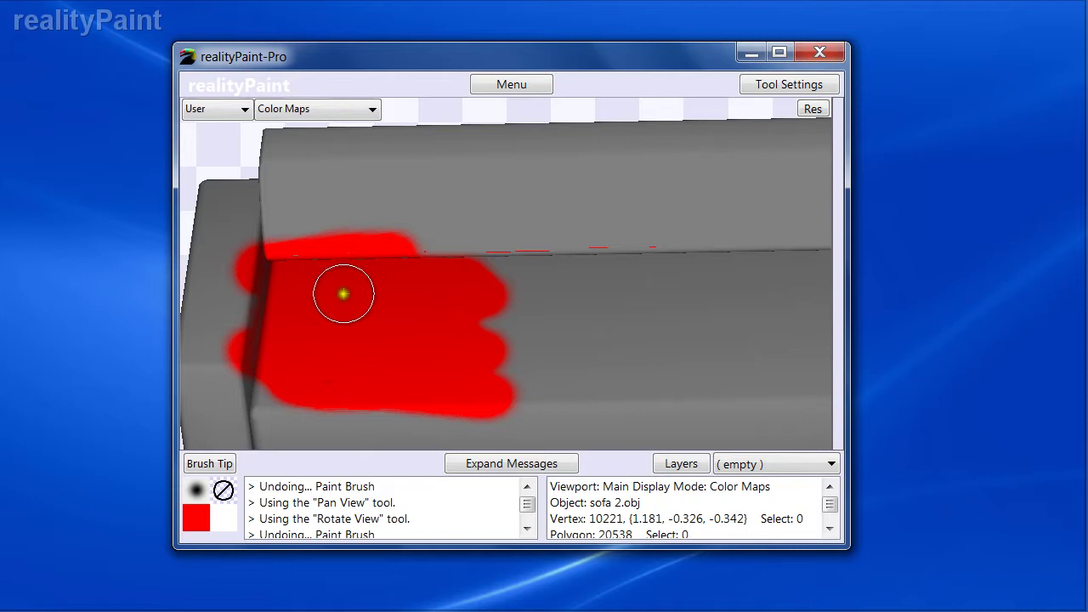
{"action": "middle_click_drag", "start_coordinate": [326, 307], "coordinate": [327, 309]}
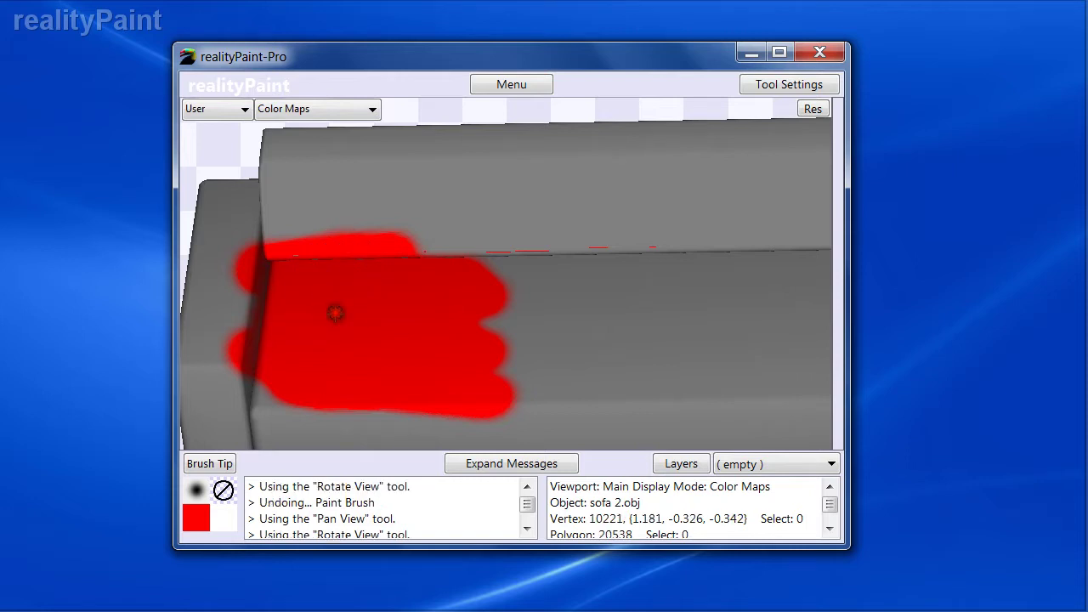
- Inspect the painted seat corner from the armrest side and undo the red paint
{"action": "mouse_move", "coordinate": [336, 313]}
{"action": "left_mouse_down"}
{"action": "mouse_move", "coordinate": [335, 297]}
{"action": "mouse_move", "coordinate": [338, 309]}
{"action": "mouse_move", "coordinate": [445, 250]}
{"action": "mouse_move", "coordinate": [382, 283]}
{"action": "mouse_move", "coordinate": [391, 276]}
{"action": "left_mouse_up"}
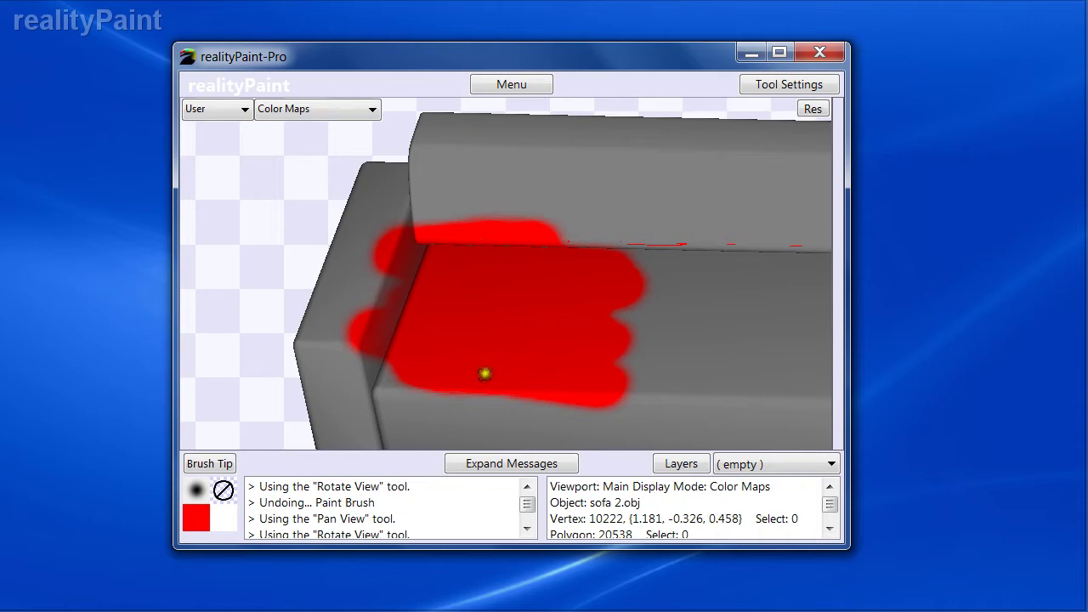
{"action": "mouse_move", "coordinate": [558, 351]}
{"action": "left_mouse_down"}
{"action": "mouse_move", "coordinate": [644, 330]}
{"action": "mouse_move", "coordinate": [661, 345]}
{"action": "left_mouse_up"}
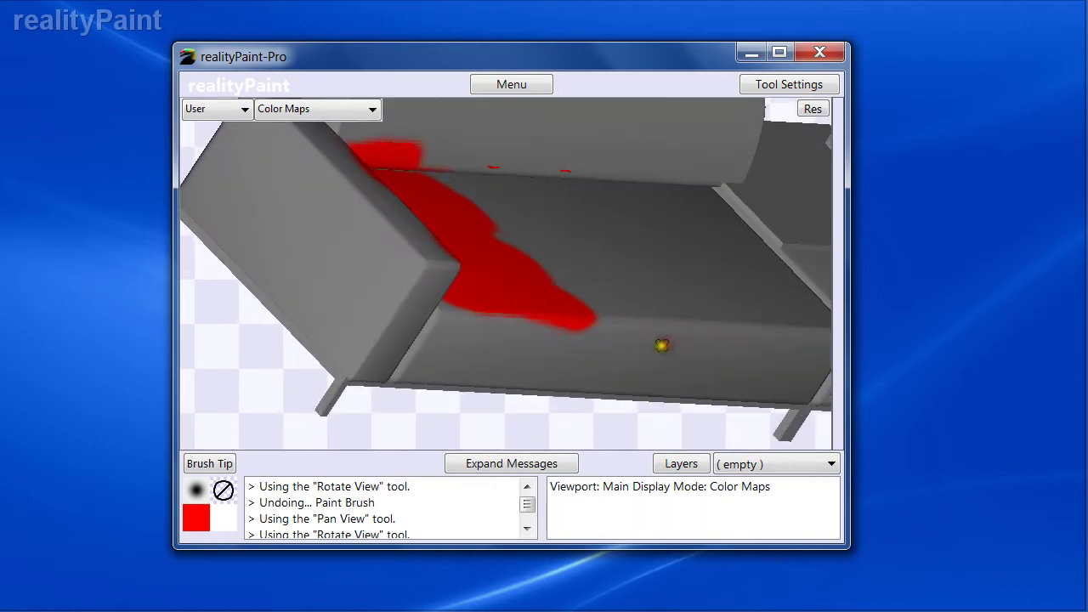
{"action": "key", "text": "ctrl+z"}
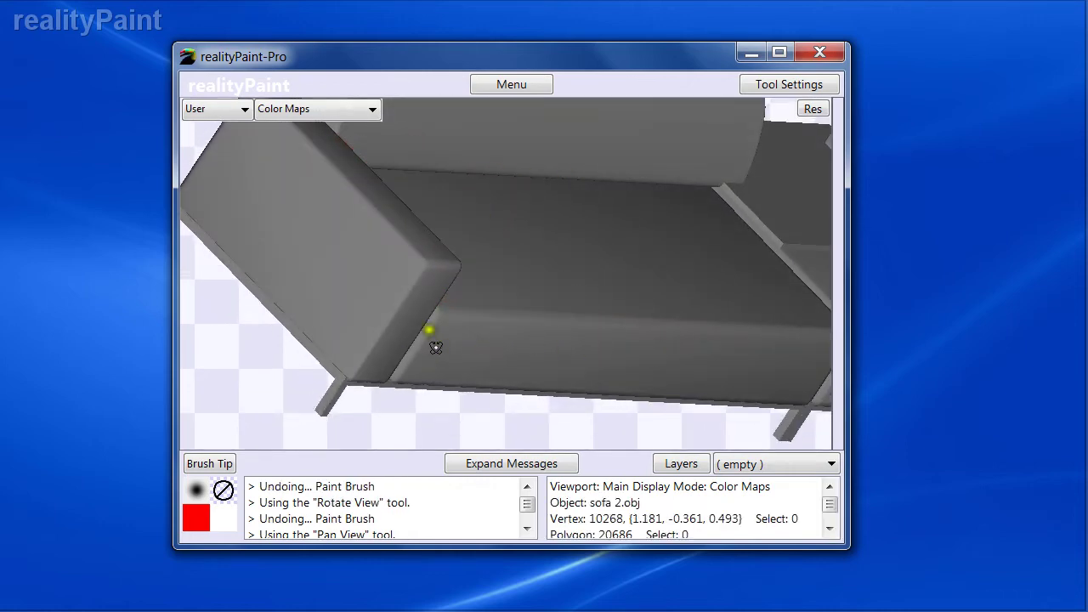
- Try painting red over the armrest and adjoining seat with Per Pixel hidden surface removal, and inspect the painted area
{"action": "mouse_move", "coordinate": [461, 284]}
{"action": "left_mouse_down"}
{"action": "mouse_move", "coordinate": [496, 257]}
{"action": "mouse_move", "coordinate": [448, 243]}
{"action": "mouse_move", "coordinate": [437, 207]}
{"action": "left_mouse_up"}
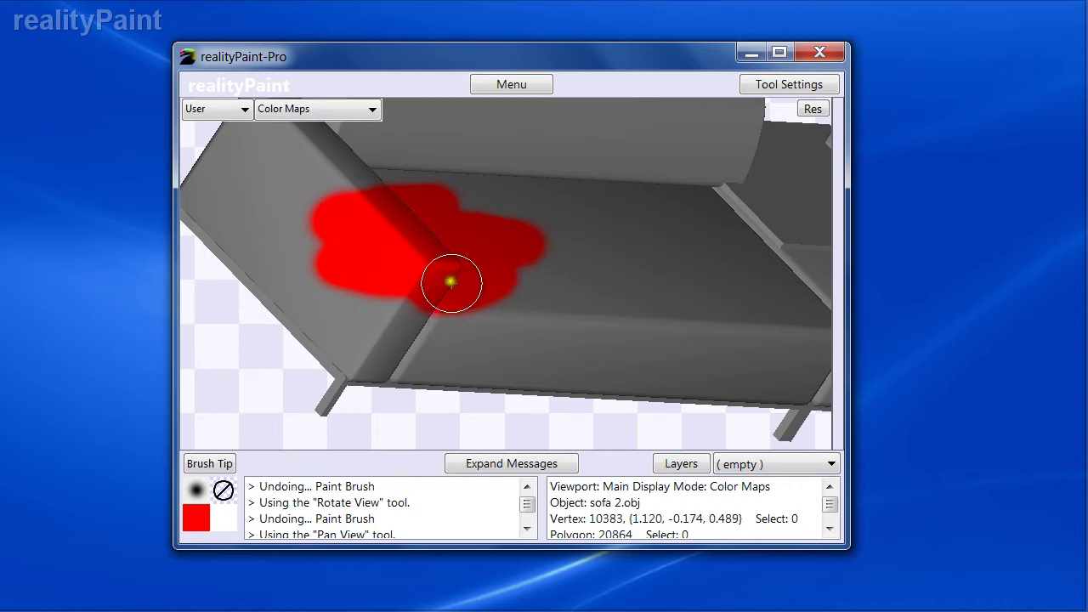
{"action": "middle_click_drag", "start_coordinate": [462, 256], "coordinate": [418, 280]}
{"action": "middle_click_drag", "start_coordinate": [484, 273], "coordinate": [408, 272]}
{"action": "left_click_drag", "start_coordinate": [483, 272], "coordinate": [485, 272]}
{"action": "middle_click_drag", "start_coordinate": [533, 245], "coordinate": [537, 240]}
- Try painting red across the armrest, seat and backrest with hidden surface removal set to None, and undo those strokes
{"action": "key", "text": "space"}
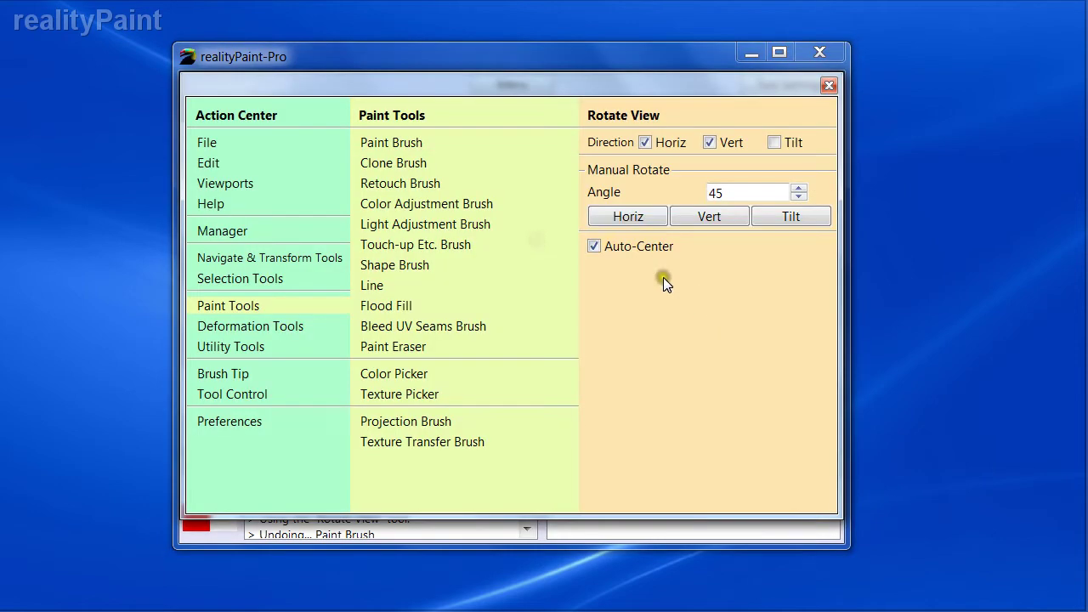
{"action": "left_click", "coordinate": [421, 147]}
{"action": "key", "text": "space"}
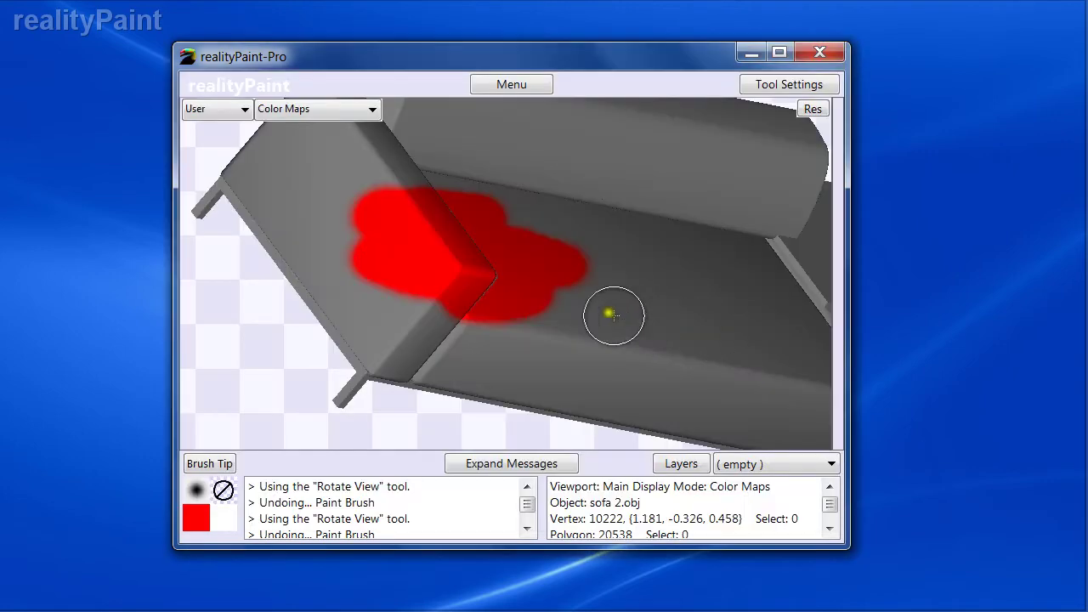
{"action": "key", "text": "space"}
{"action": "left_click", "coordinate": [627, 326]}
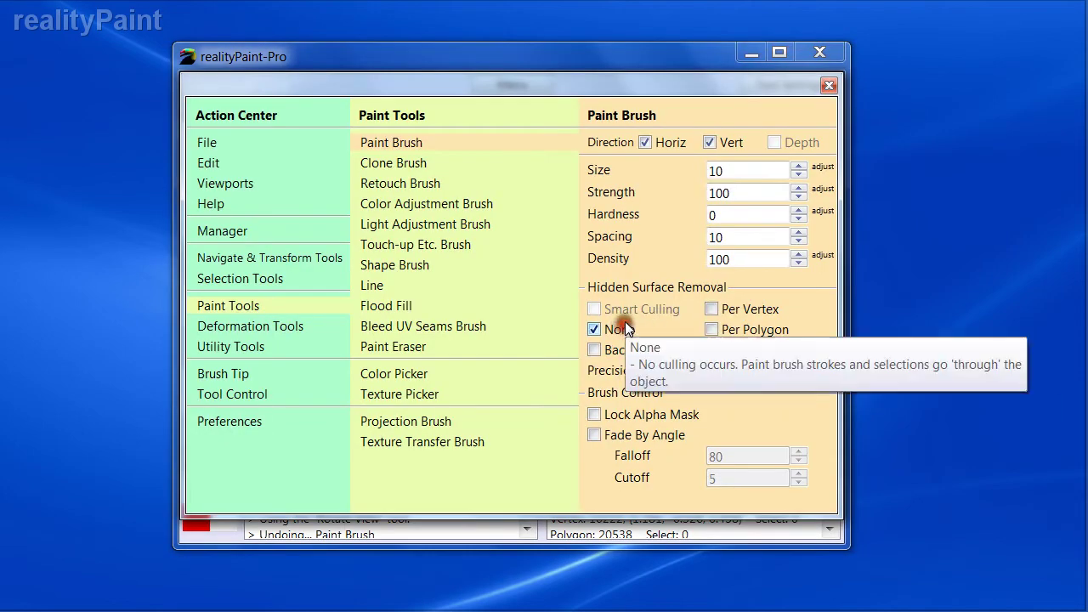
{"action": "key", "text": "space"}
{"action": "mouse_move", "coordinate": [502, 322]}
{"action": "left_mouse_down"}
{"action": "mouse_move", "coordinate": [556, 252]}
{"action": "mouse_move", "coordinate": [602, 223]}
{"action": "left_mouse_up"}
{"action": "left_click_drag", "start_coordinate": [369, 253], "coordinate": [553, 275]}
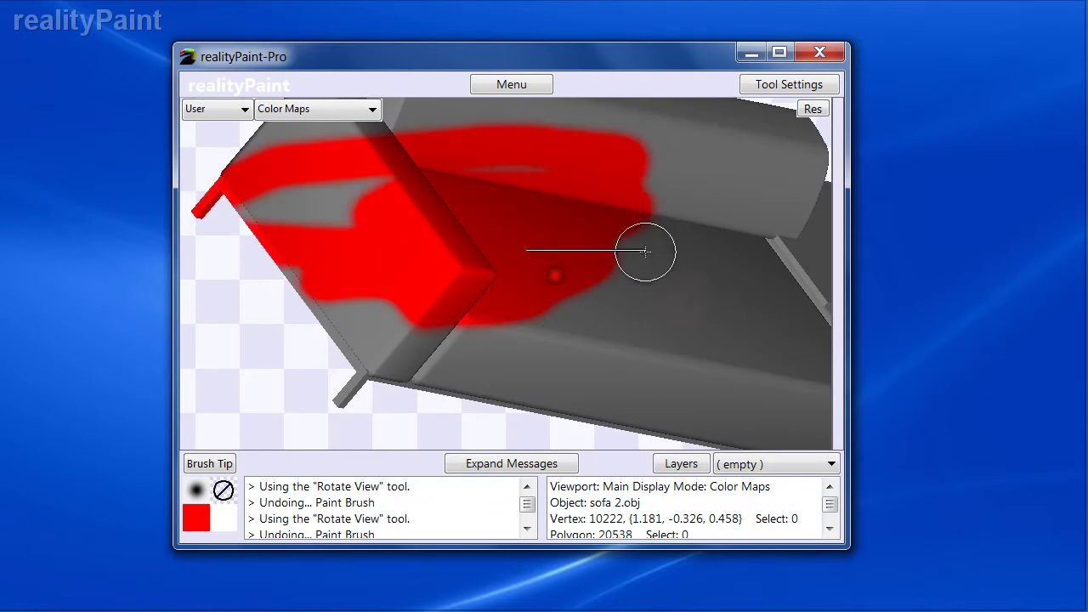
{"action": "mouse_move", "coordinate": [577, 281]}
{"action": "middle_mouse_down"}
{"action": "mouse_move", "coordinate": [498, 320]}
{"action": "mouse_move", "coordinate": [578, 284]}
{"action": "mouse_move", "coordinate": [594, 292]}
{"action": "mouse_move", "coordinate": [584, 309]}
{"action": "middle_mouse_up"}
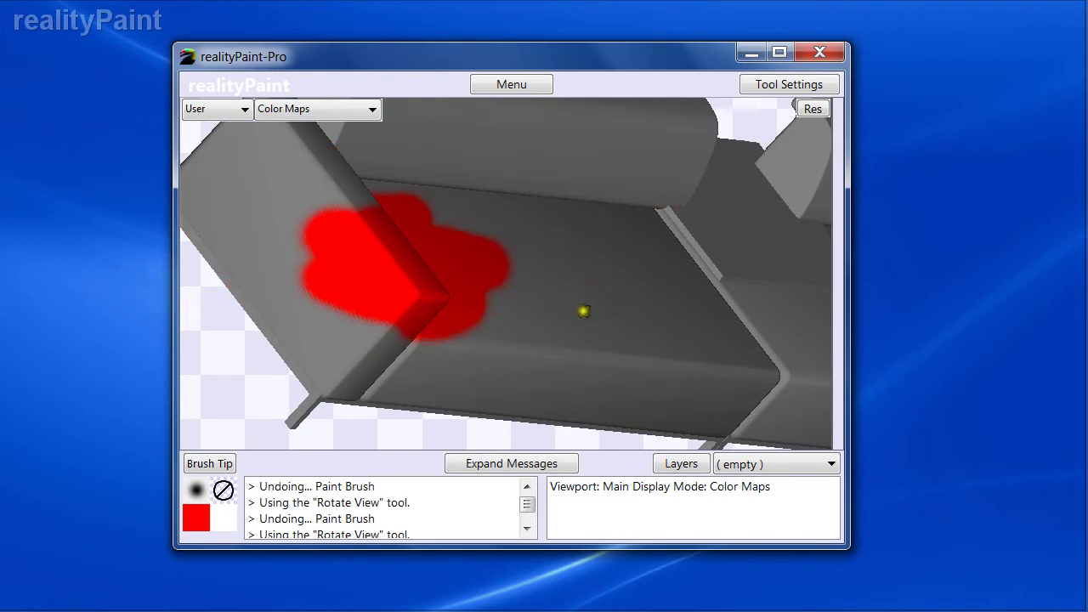
- Set the Paint Brush's hidden surface removal back to Per Pixel
{"action": "right_click", "coordinate": [655, 330]}
{"action": "left_click", "coordinate": [418, 143]}
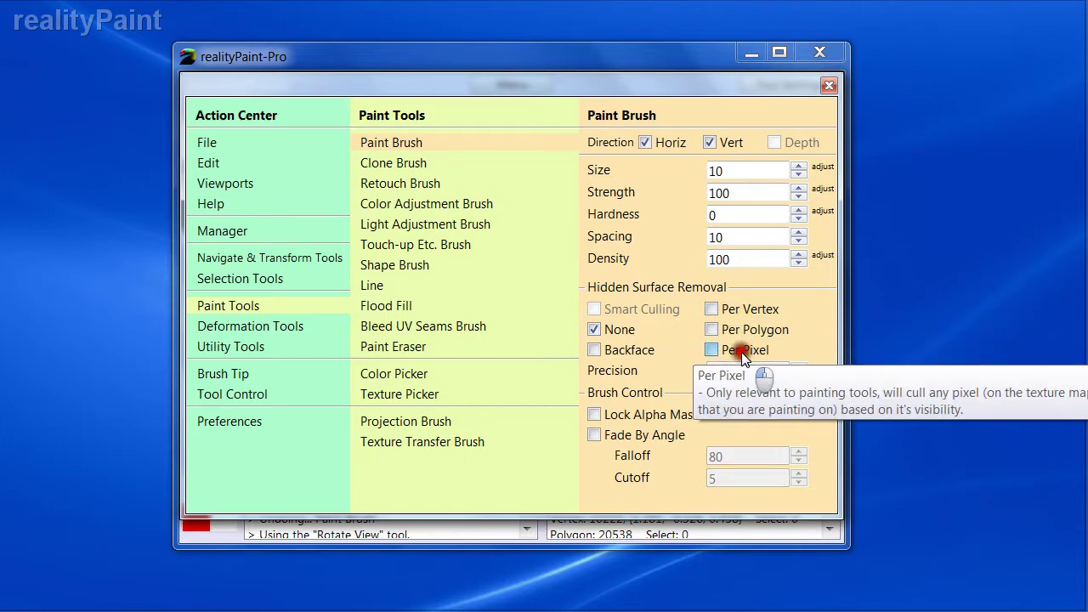
{"action": "left_click", "coordinate": [721, 352]}
{"action": "right_click", "coordinate": [718, 331]}
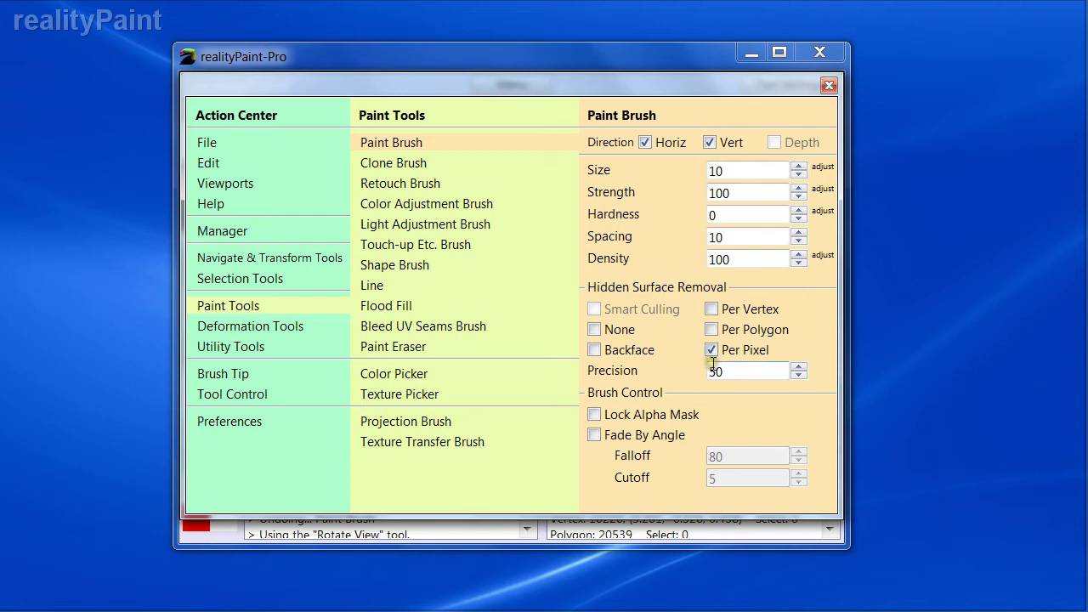
{"action": "left_click", "coordinate": [711, 348]}
{"action": "right_click", "coordinate": [575, 262]}
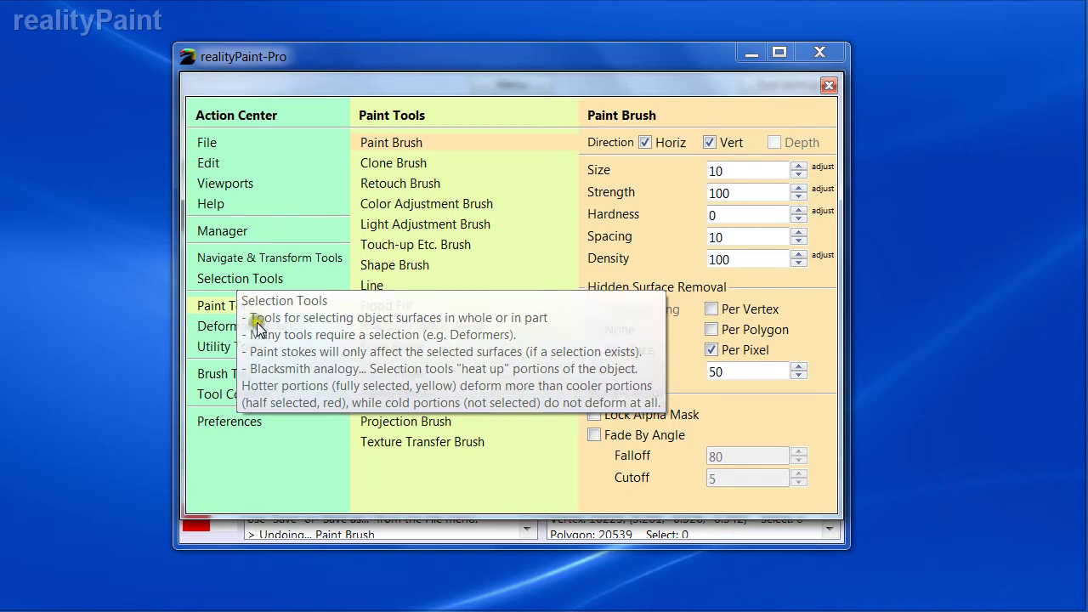
{"action": "left_click", "coordinate": [465, 326]}
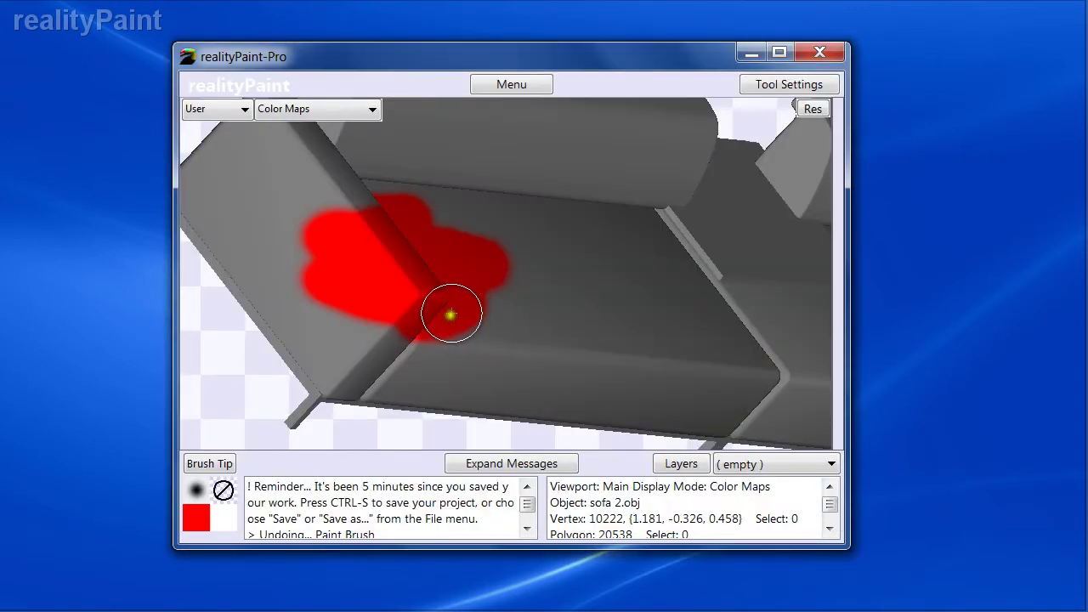
{"action": "right_click", "coordinate": [711, 330]}
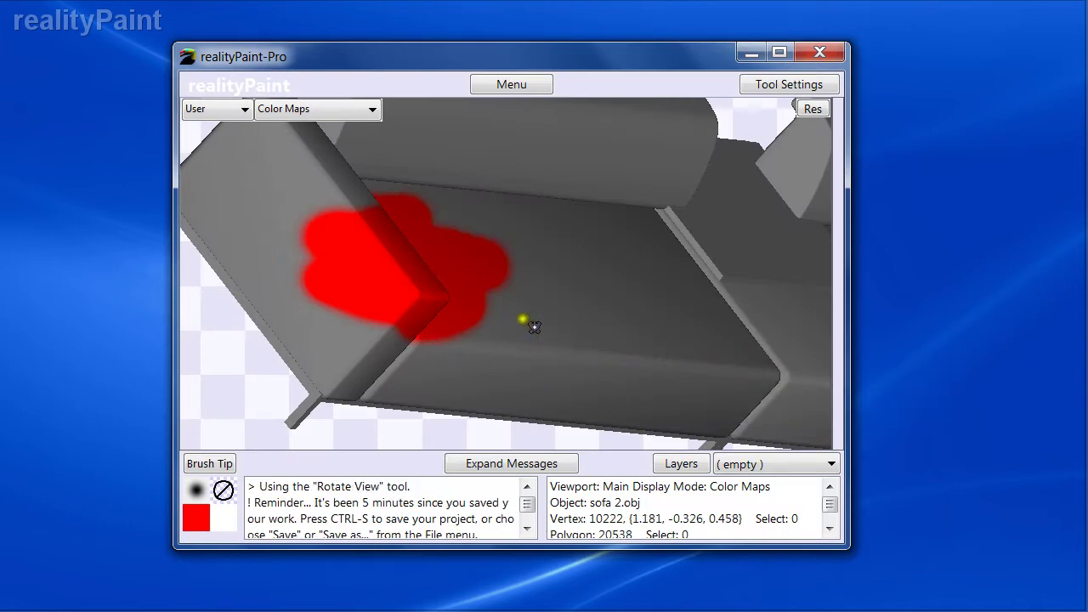
- Inspect the painted armrest and seat with the wireframe shown, and undo the red paint
{"action": "mouse_move", "coordinate": [534, 327]}
{"action": "left_mouse_down"}
{"action": "mouse_move", "coordinate": [503, 313]}
{"action": "mouse_move", "coordinate": [481, 332]}
{"action": "left_mouse_up"}
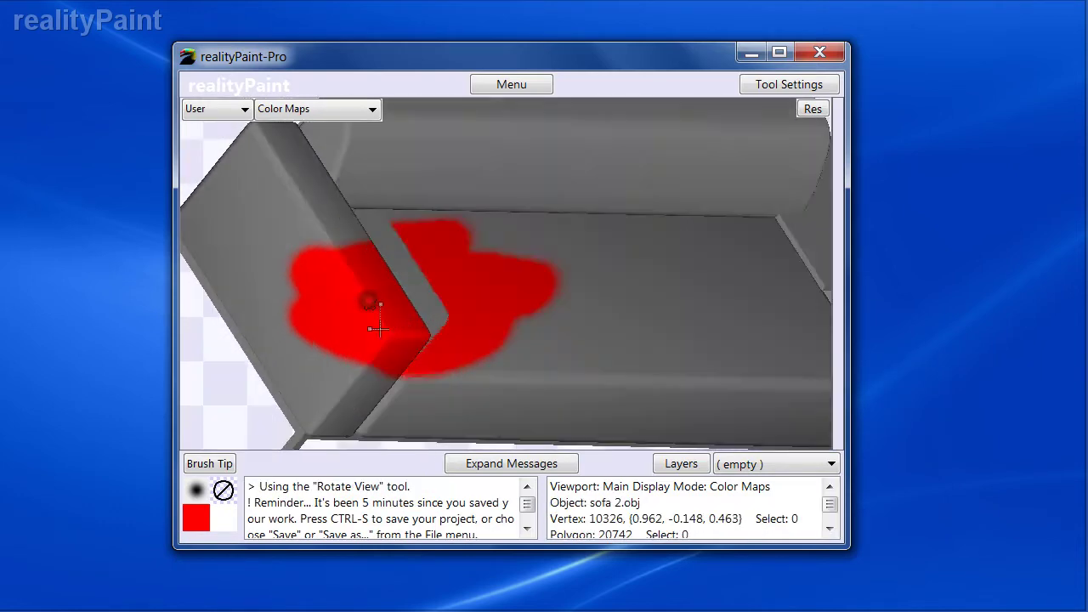
{"action": "left_click_drag", "start_coordinate": [379, 329], "coordinate": [378, 291]}
{"action": "key", "text": "w"}
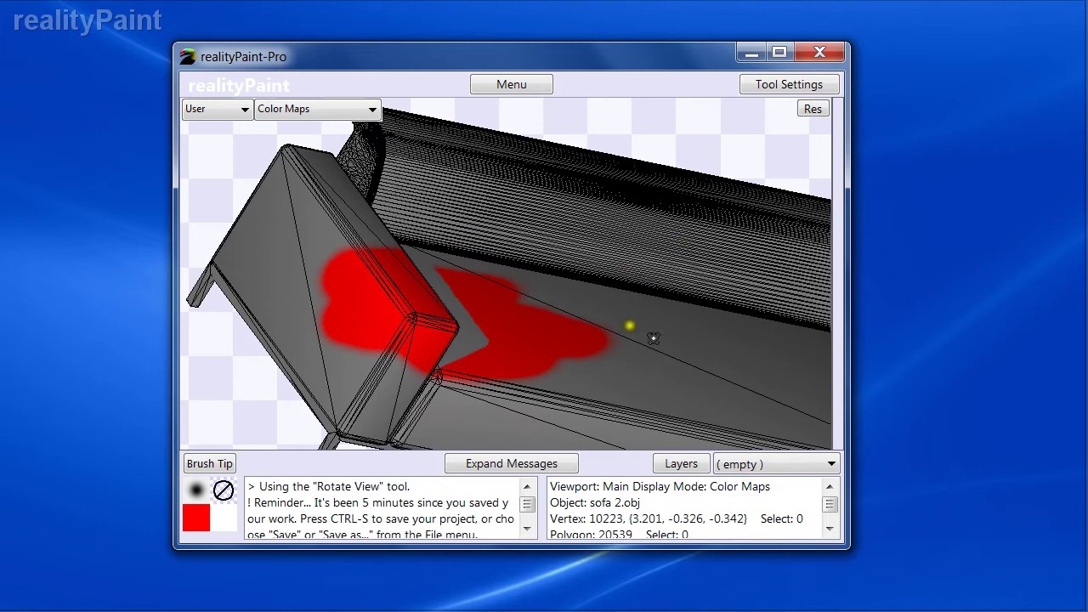
{"action": "key", "text": "ctrl+z"}
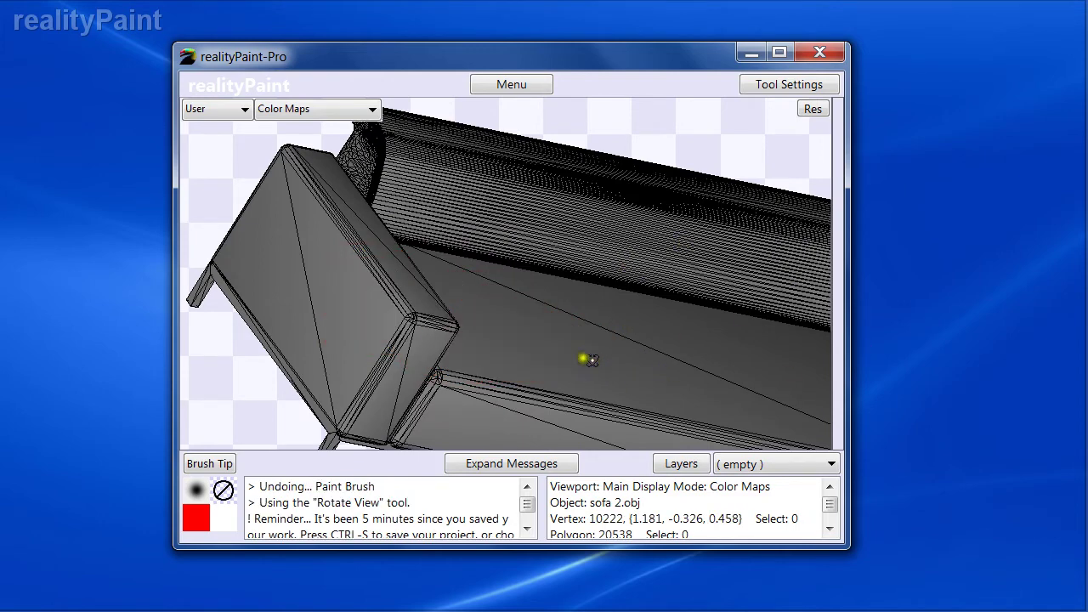
- Compare the polygon sizes of the sofa's seat and backrest with the wireframe shown and hidden
{"action": "left_click_drag", "start_coordinate": [526, 339], "coordinate": [544, 366]}
{"action": "key", "text": "w"}
{"action": "left_click_drag", "start_coordinate": [579, 335], "coordinate": [617, 277]}
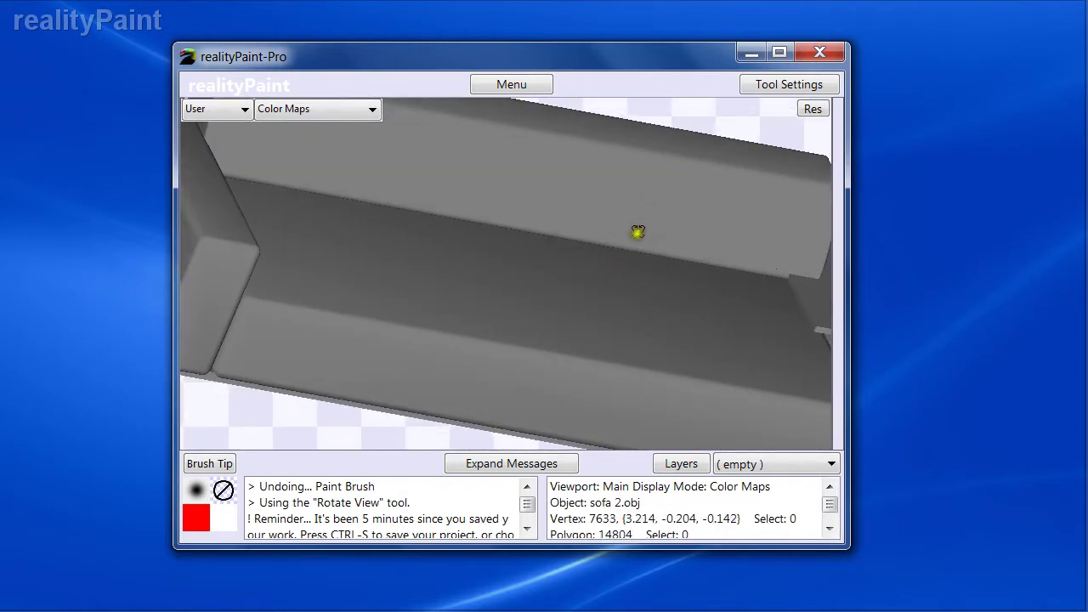
{"action": "key", "text": "w"}
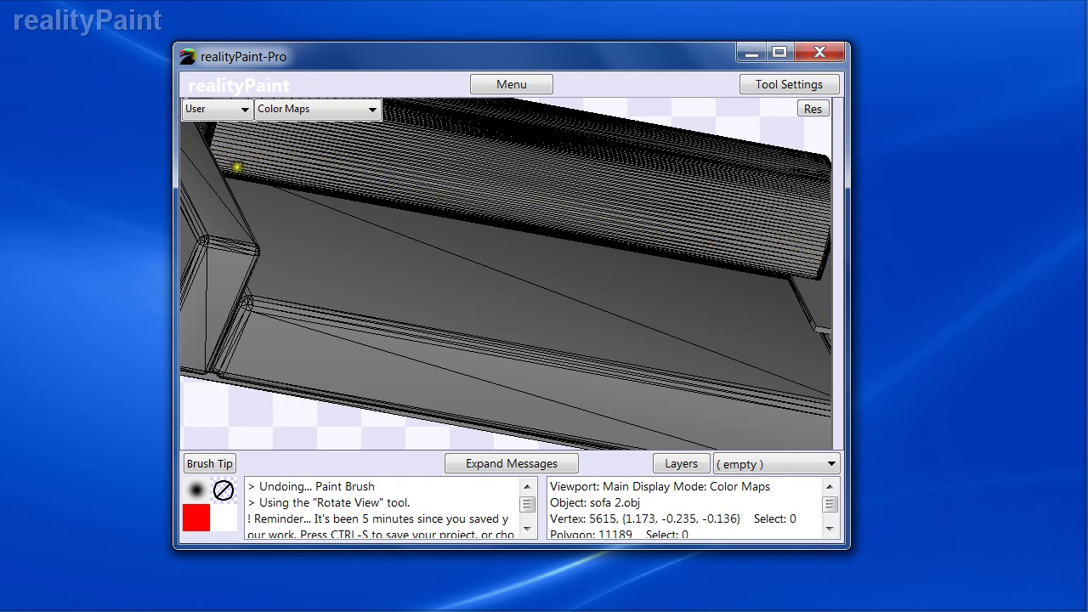
{"action": "key", "text": "w"}
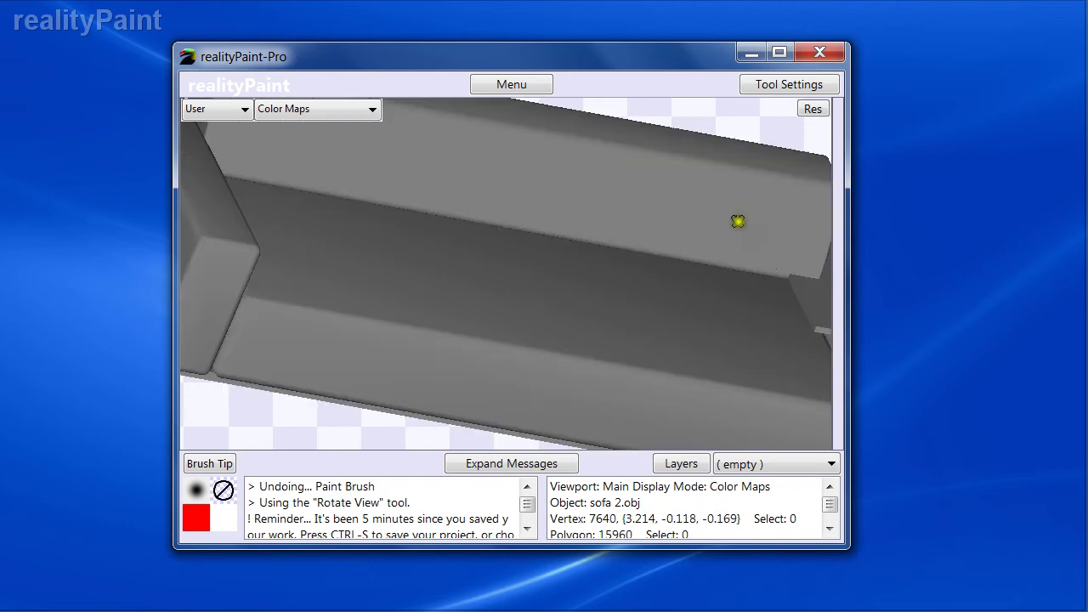
- Check the program's version in its About window and return to the sofa model
{"action": "key", "text": "space"}
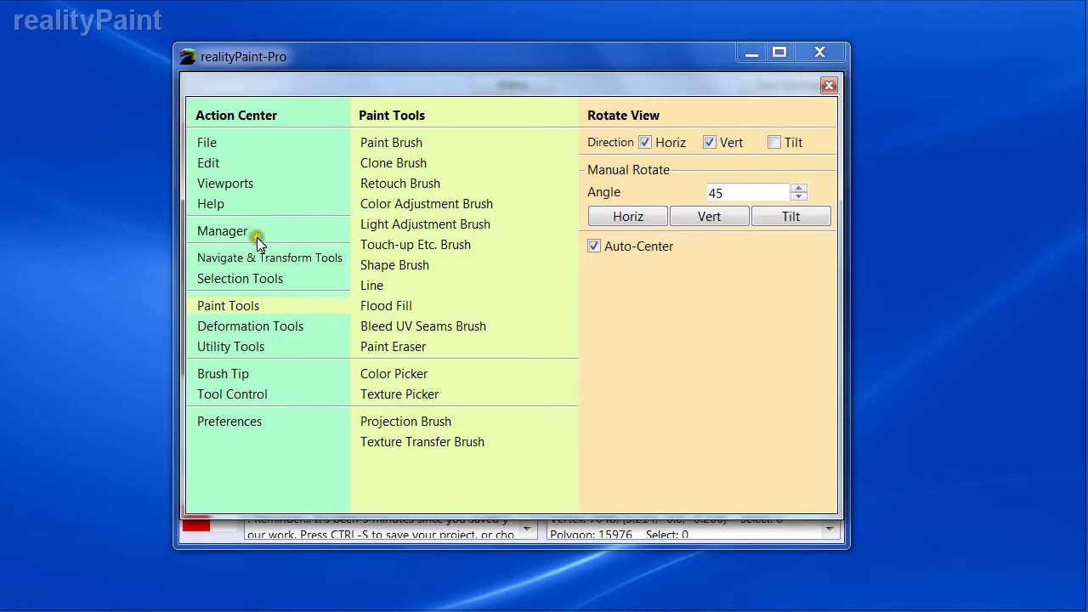
{"action": "left_click", "coordinate": [228, 183]}
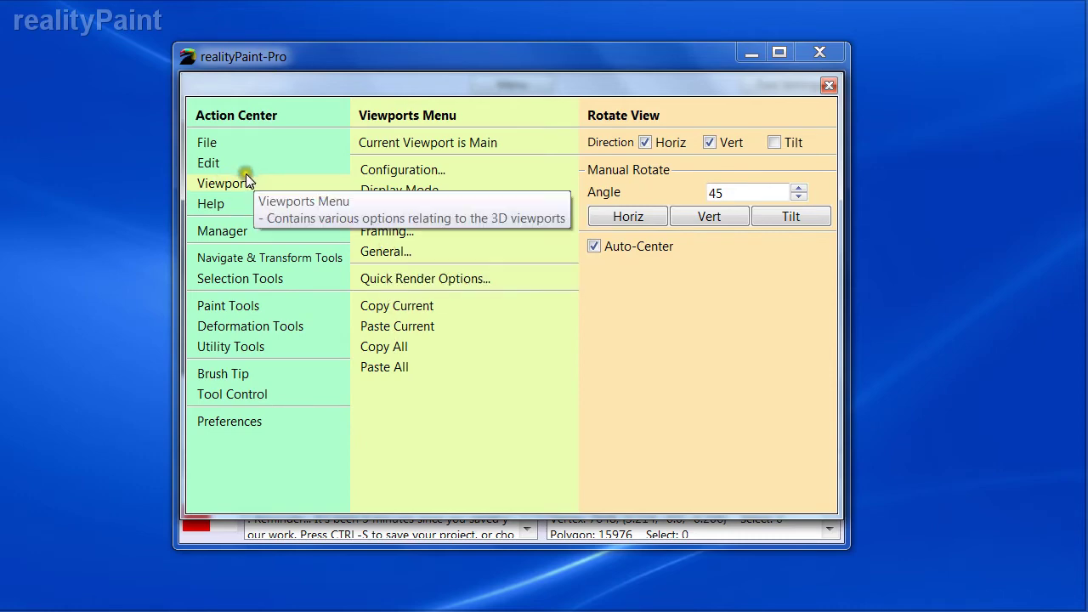
{"action": "left_click", "coordinate": [240, 204]}
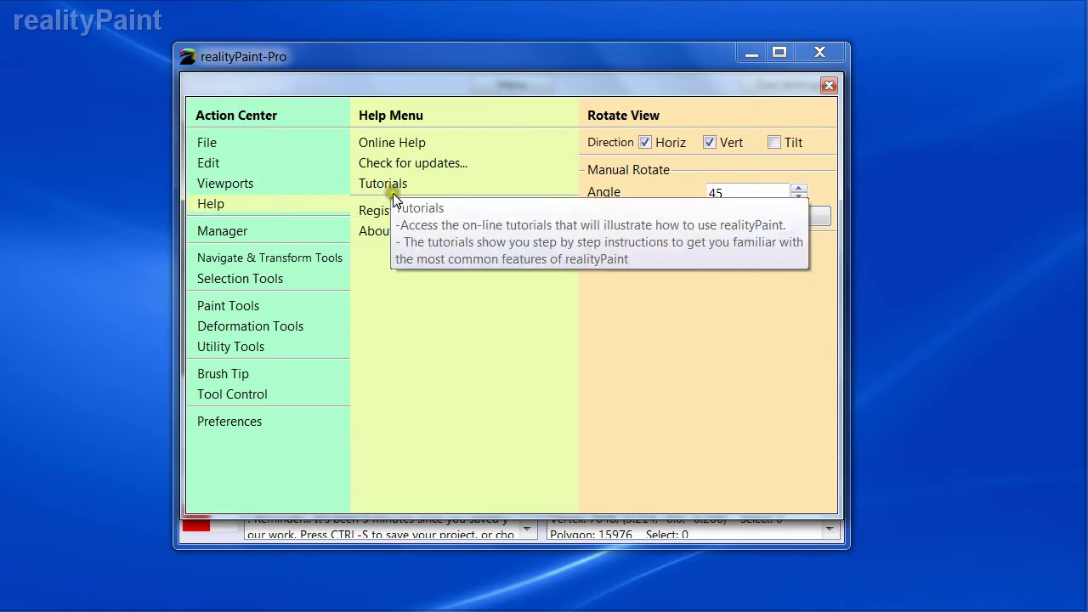
{"action": "left_click", "coordinate": [389, 232]}
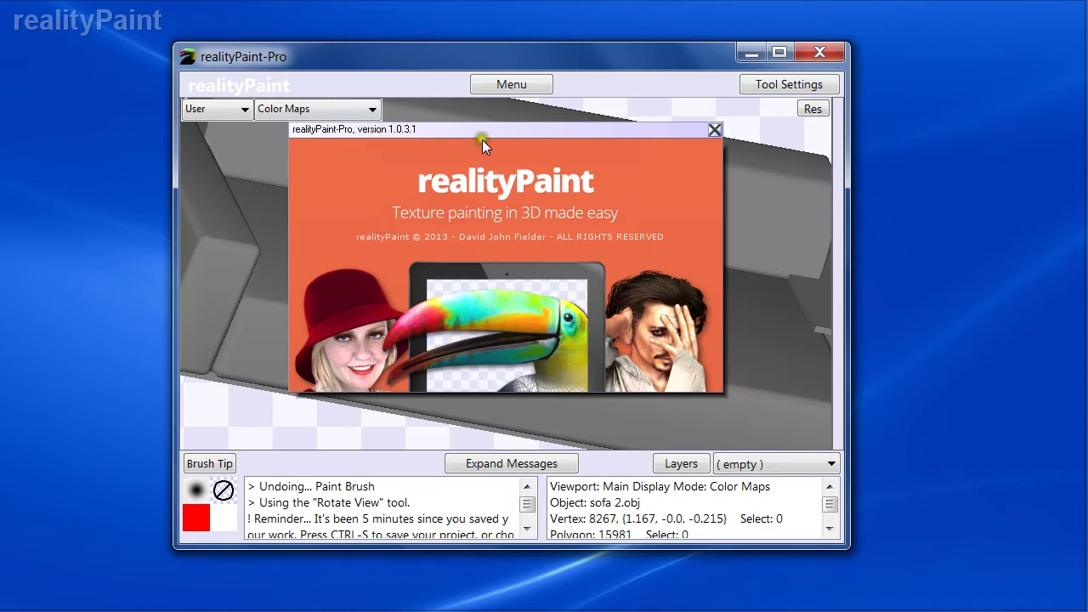
{"action": "key", "text": "space"}
{"action": "key", "text": "space"}
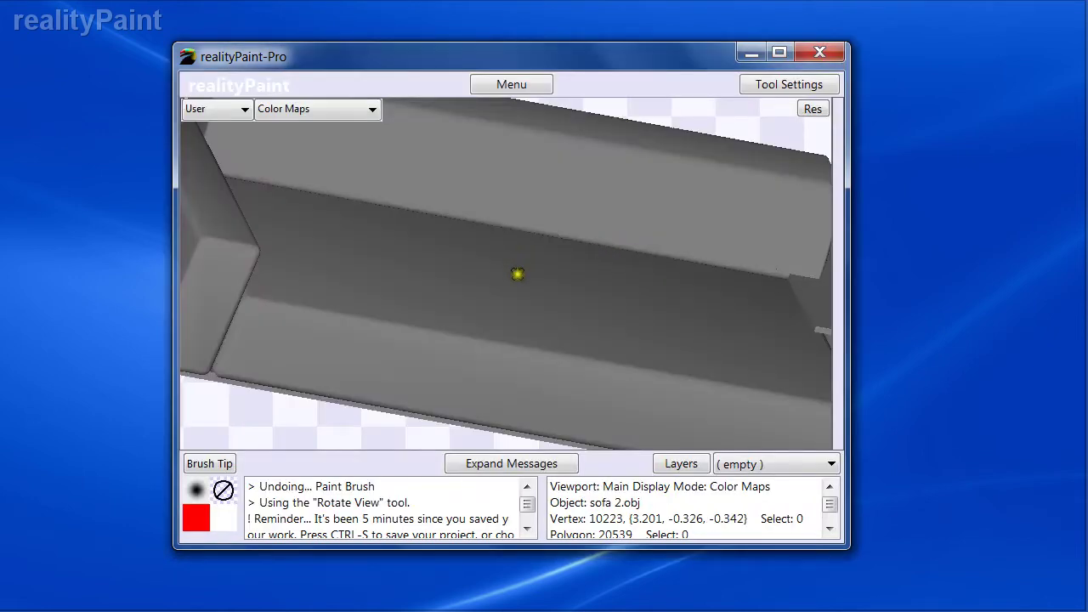
{"action": "mouse_move", "coordinate": [650, 234]}
{"action": "left_mouse_down"}
{"action": "mouse_move", "coordinate": [748, 229]}
{"action": "mouse_move", "coordinate": [683, 247]}
{"action": "left_mouse_up"}
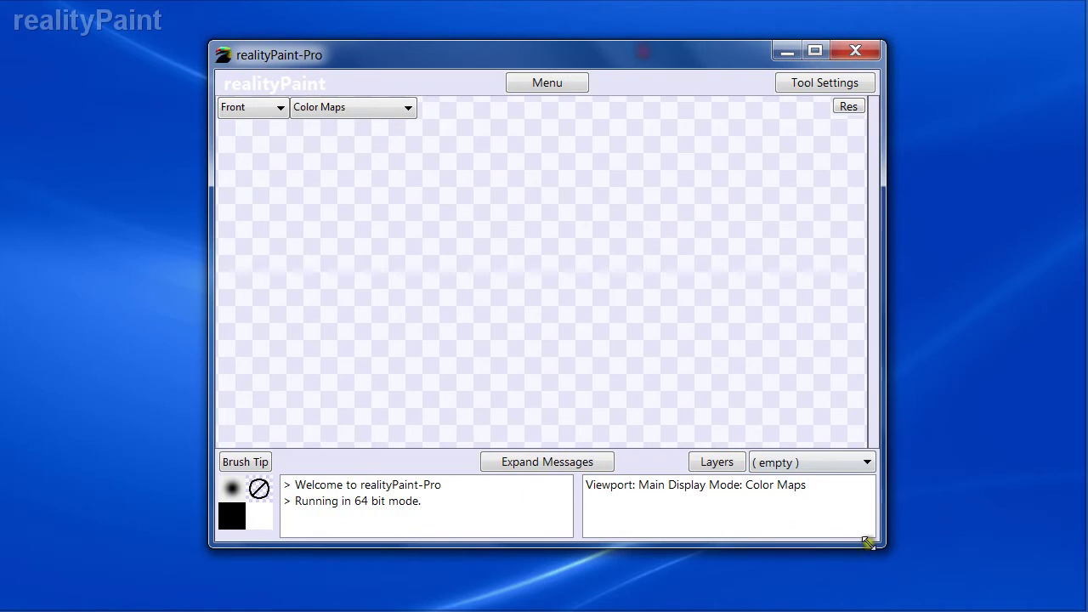
- Open the sofa project, discarding the current one, and bring the long backrest and seat into close view
{"action": "left_click_drag", "start_coordinate": [547, 60], "coordinate": [499, 66]}
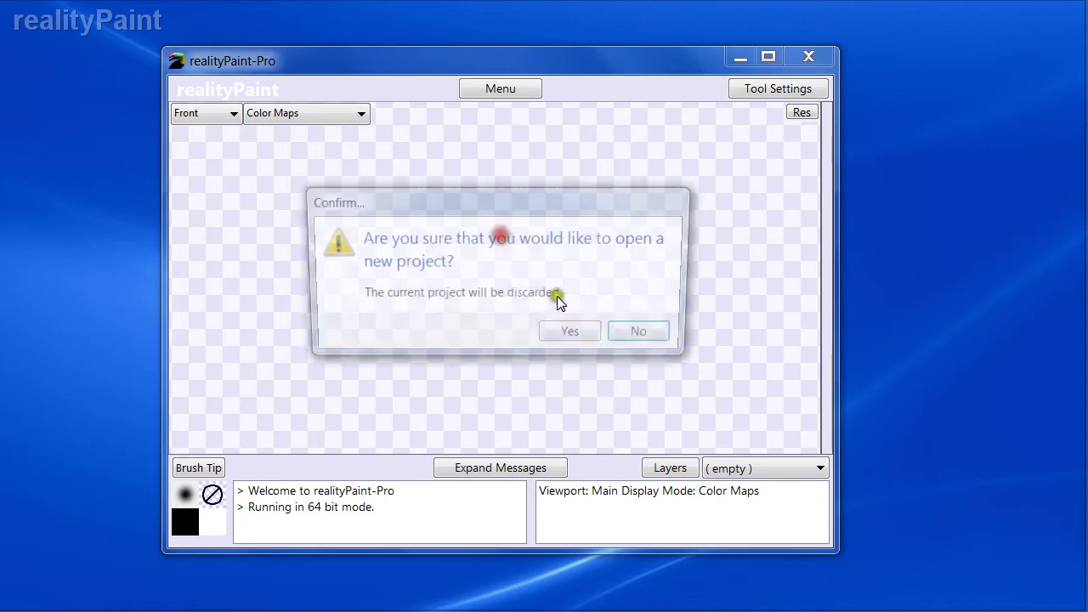
{"action": "left_click", "coordinate": [600, 339]}
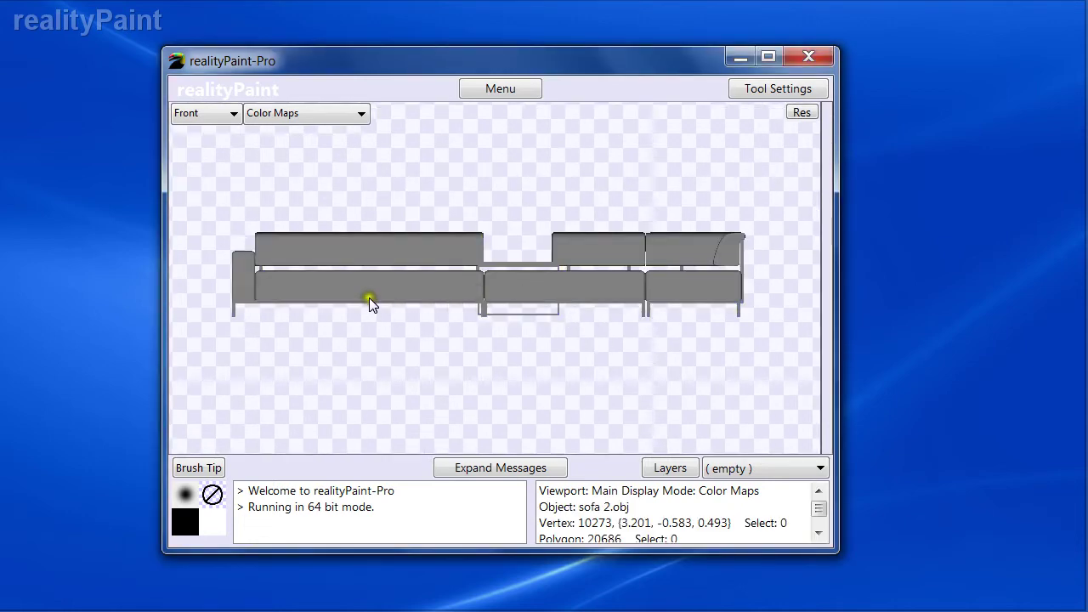
{"action": "key", "text": "z"}
{"action": "left_click_drag", "start_coordinate": [308, 218], "coordinate": [464, 308]}
{"action": "key", "text": "r"}
{"action": "left_click_drag", "start_coordinate": [561, 247], "coordinate": [521, 286]}
- Set the paint color to red from the basic colors
{"action": "left_click", "coordinate": [192, 520]}
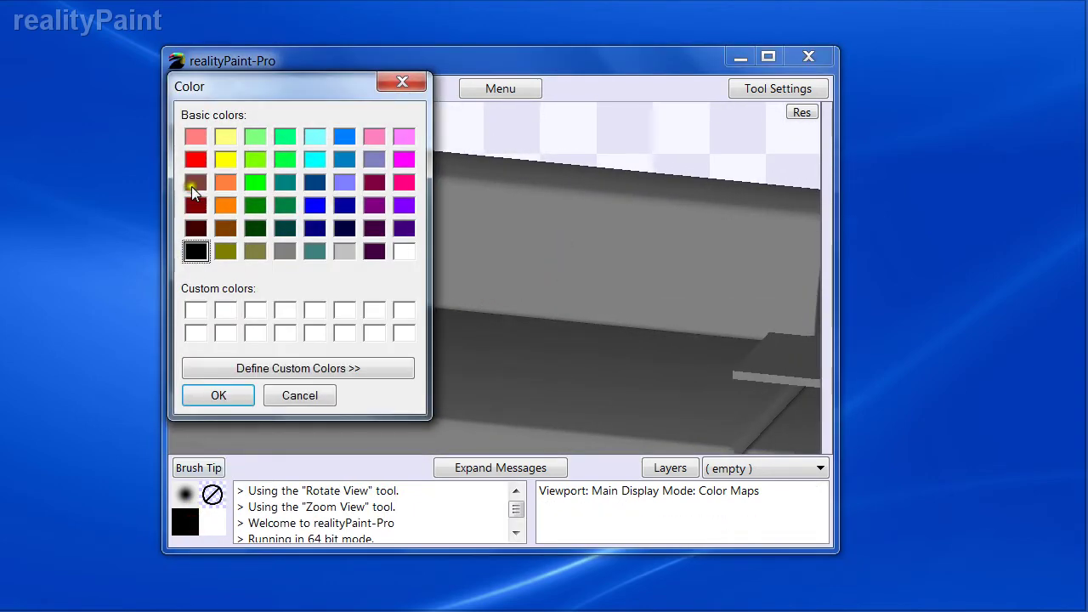
{"action": "left_click", "coordinate": [196, 160]}
{"action": "left_click", "coordinate": [220, 395]}
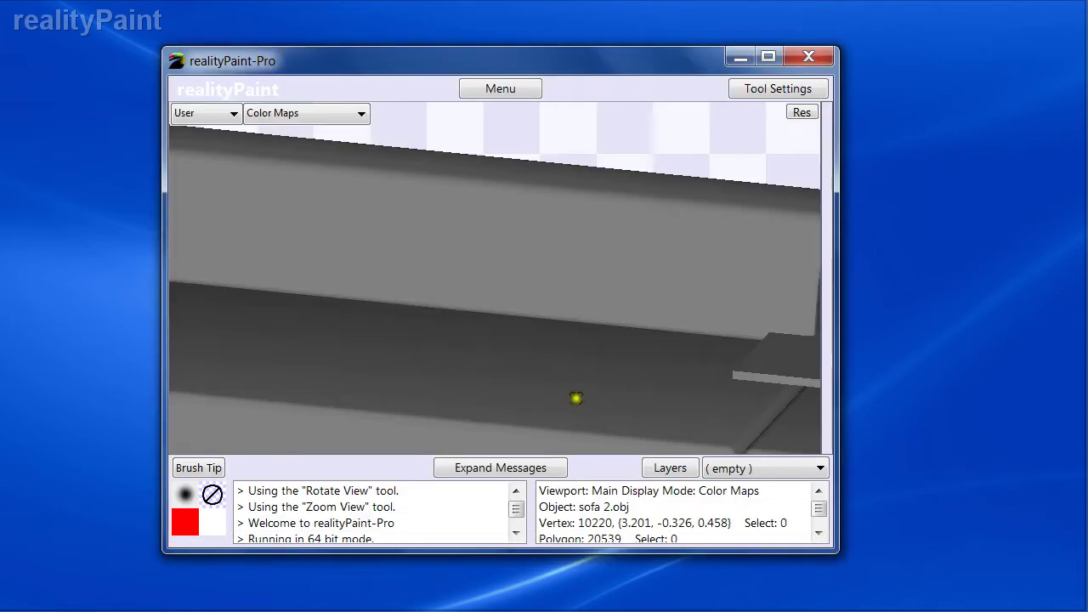
- Paint red along the lower part of the long backrest with Per Pixel hidden surface removal, and view the whole sofa
{"action": "mouse_move", "coordinate": [634, 285]}
{"action": "left_mouse_down"}
{"action": "mouse_move", "coordinate": [700, 272]}
{"action": "mouse_move", "coordinate": [773, 296]}
{"action": "mouse_move", "coordinate": [360, 284]}
{"action": "mouse_move", "coordinate": [552, 256]}
{"action": "mouse_move", "coordinate": [770, 336]}
{"action": "mouse_move", "coordinate": [629, 323]}
{"action": "left_mouse_up"}
{"action": "right_click", "coordinate": [624, 324]}
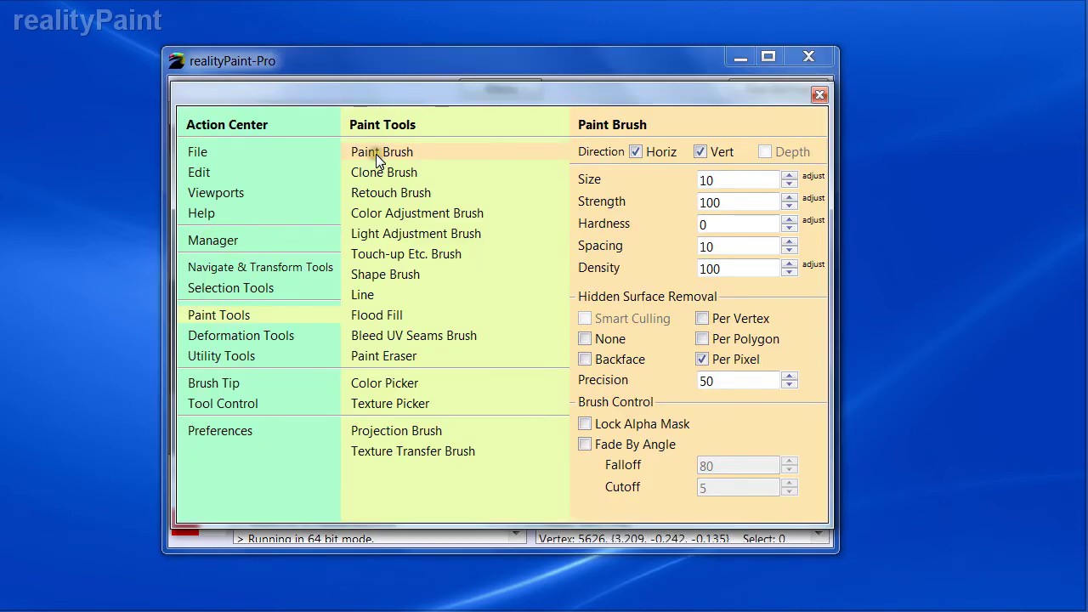
{"action": "right_click", "coordinate": [376, 154]}
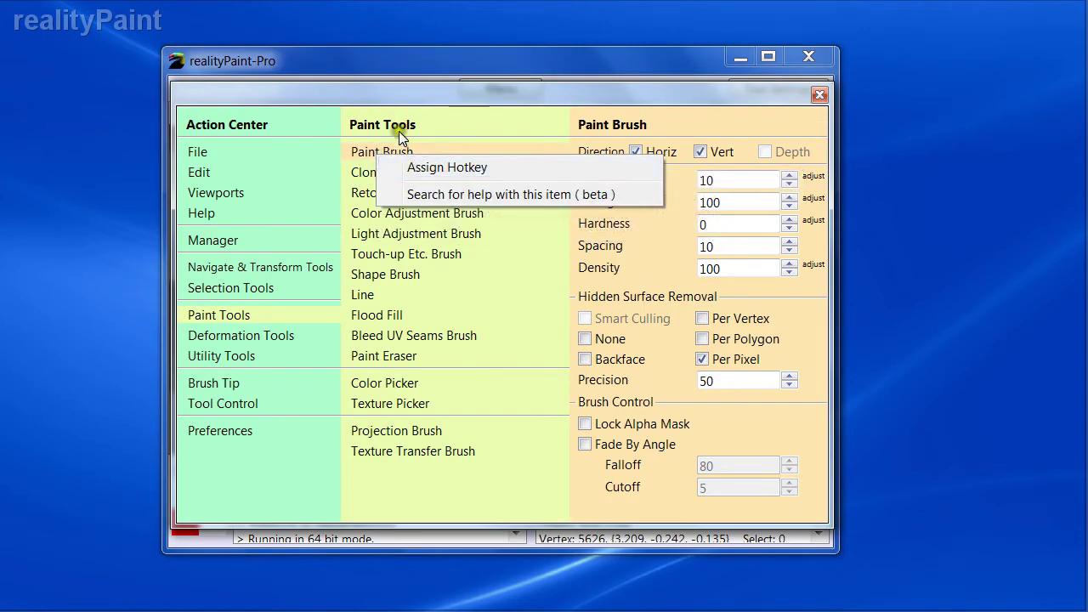
{"action": "left_click", "coordinate": [416, 102]}
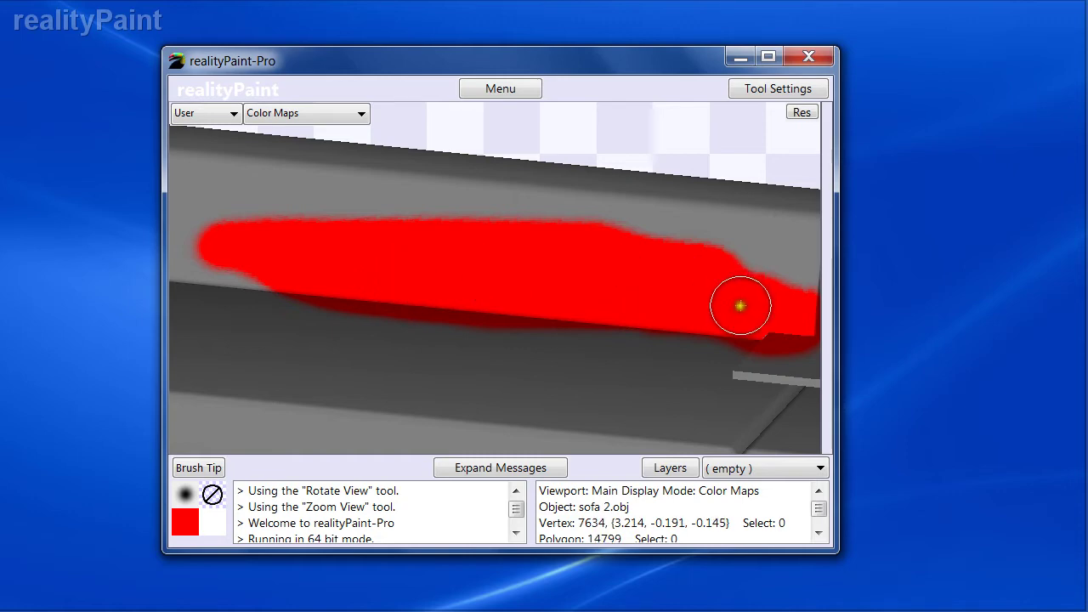
{"action": "key", "text": "z"}
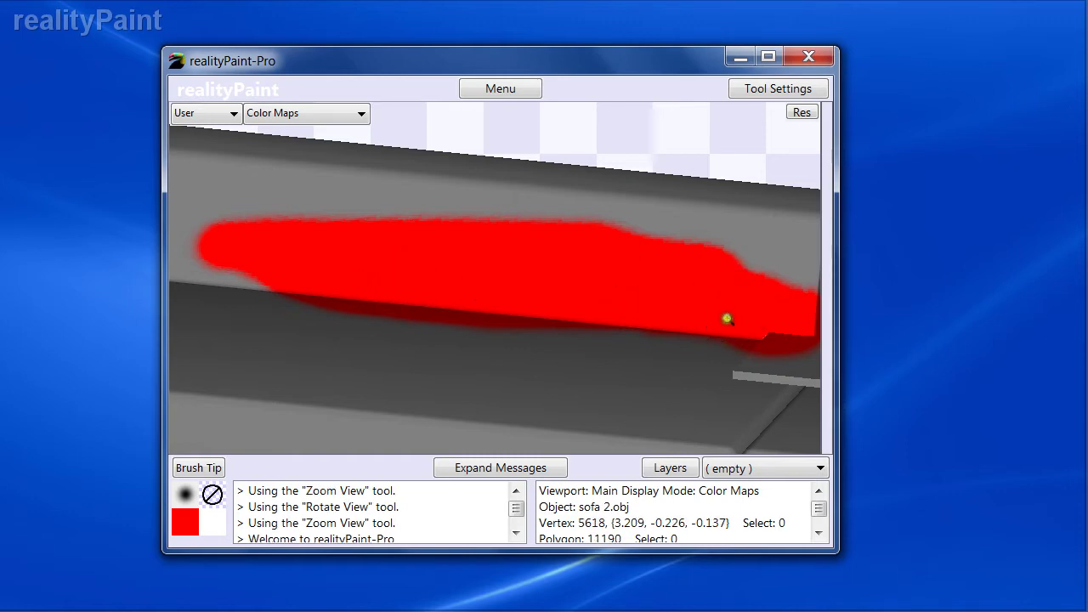
{"action": "left_click_drag", "start_coordinate": [647, 324], "coordinate": [615, 311]}
{"action": "left_click_drag", "start_coordinate": [476, 261], "coordinate": [456, 246]}
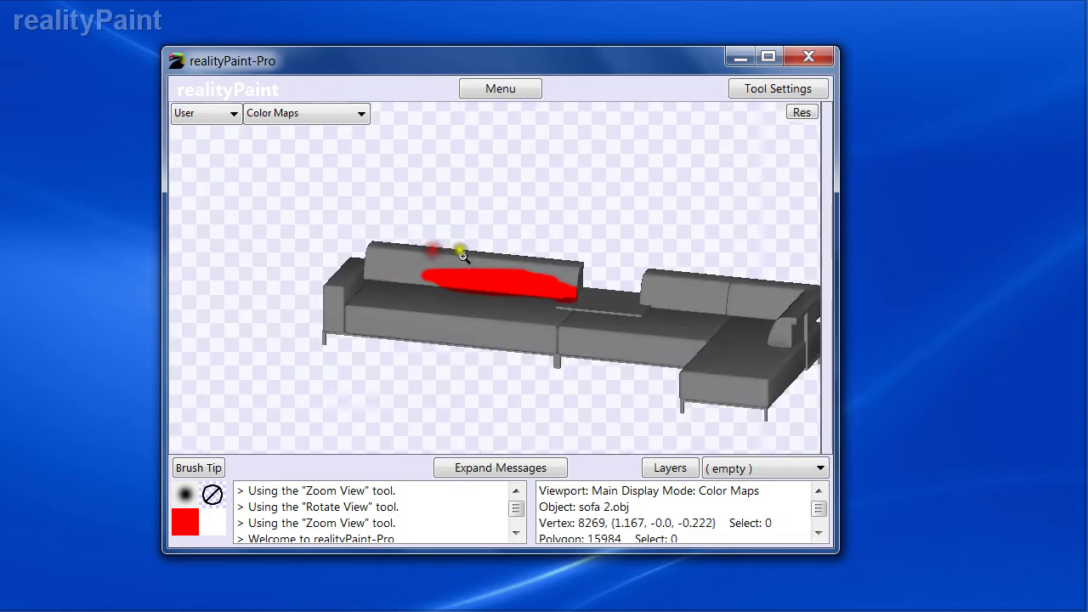
- Examine the wireframe around the red-painted backrest and the seat up close, and return to a wider view of the sofa
{"action": "left_click_drag", "start_coordinate": [357, 235], "coordinate": [599, 339]}
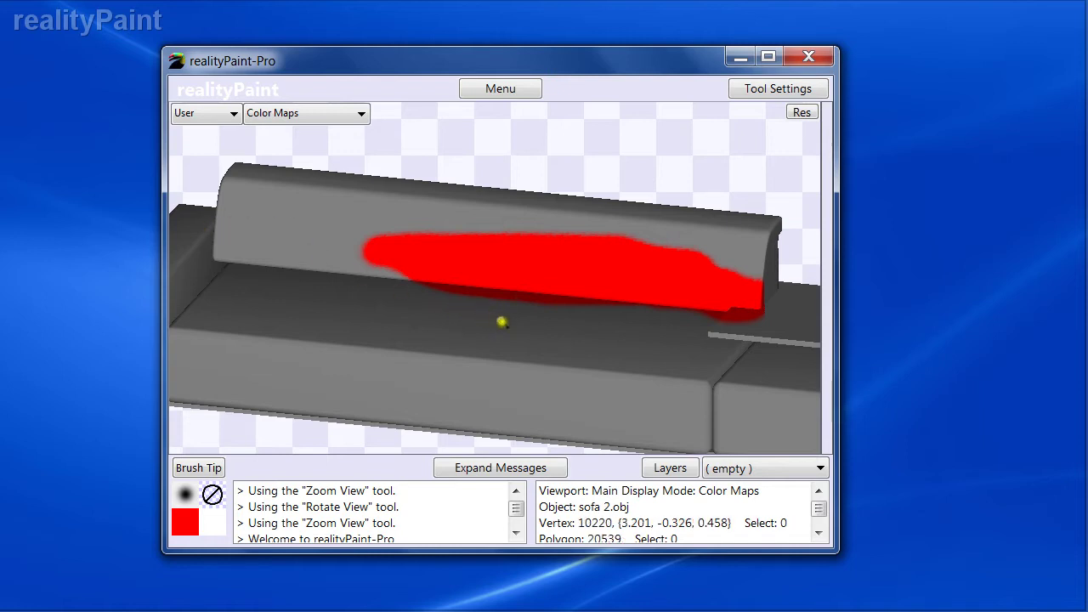
{"action": "key", "text": "space"}
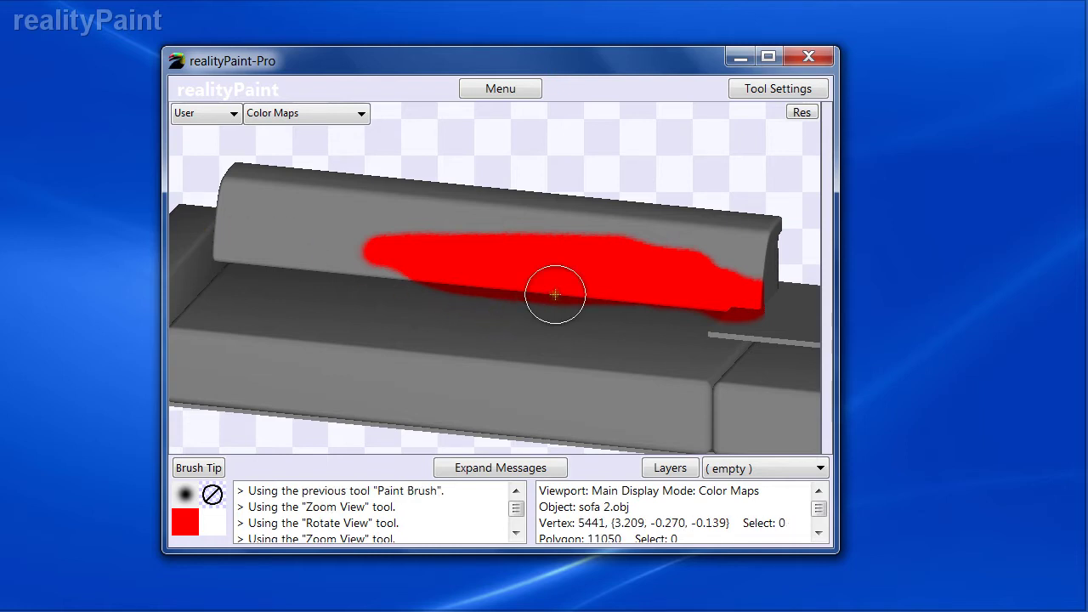
{"action": "left_click_drag", "start_coordinate": [548, 73], "coordinate": [559, 64]}
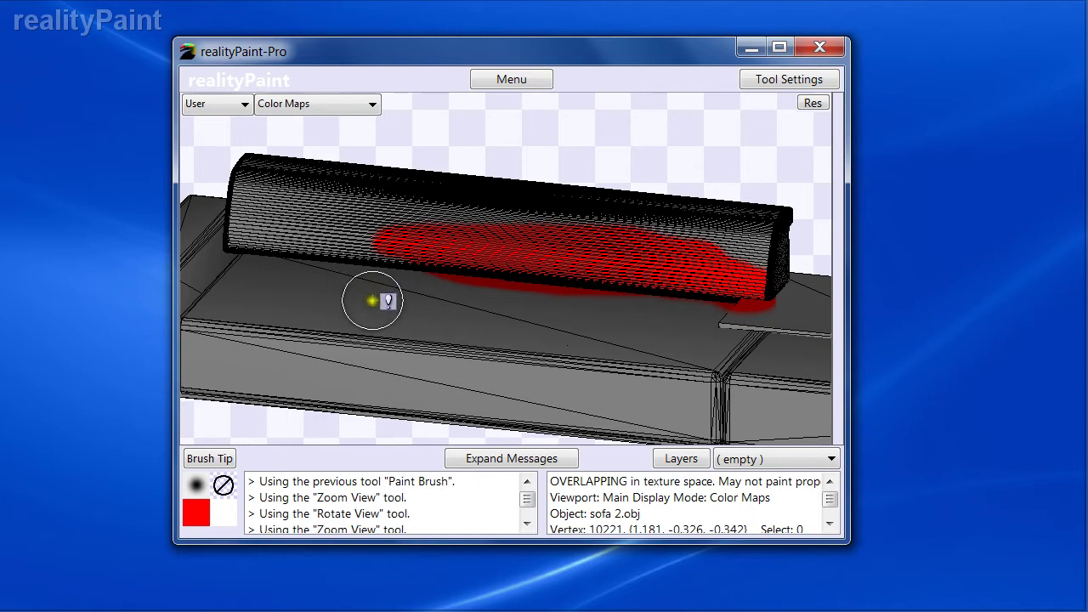
{"action": "key", "text": "z"}
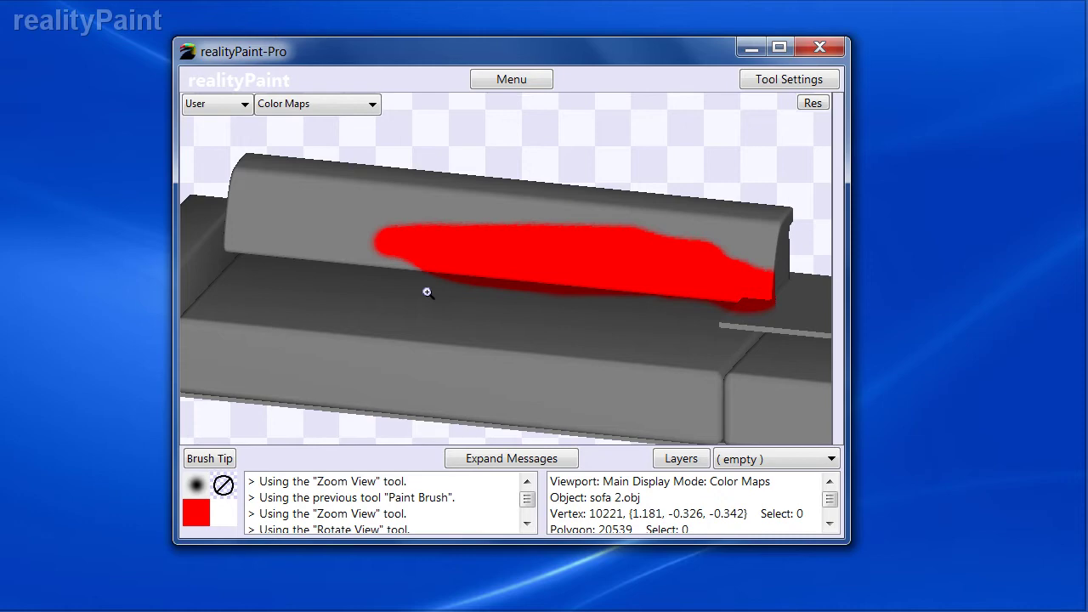
{"action": "left_click", "coordinate": [513, 301], "text": "alt"}
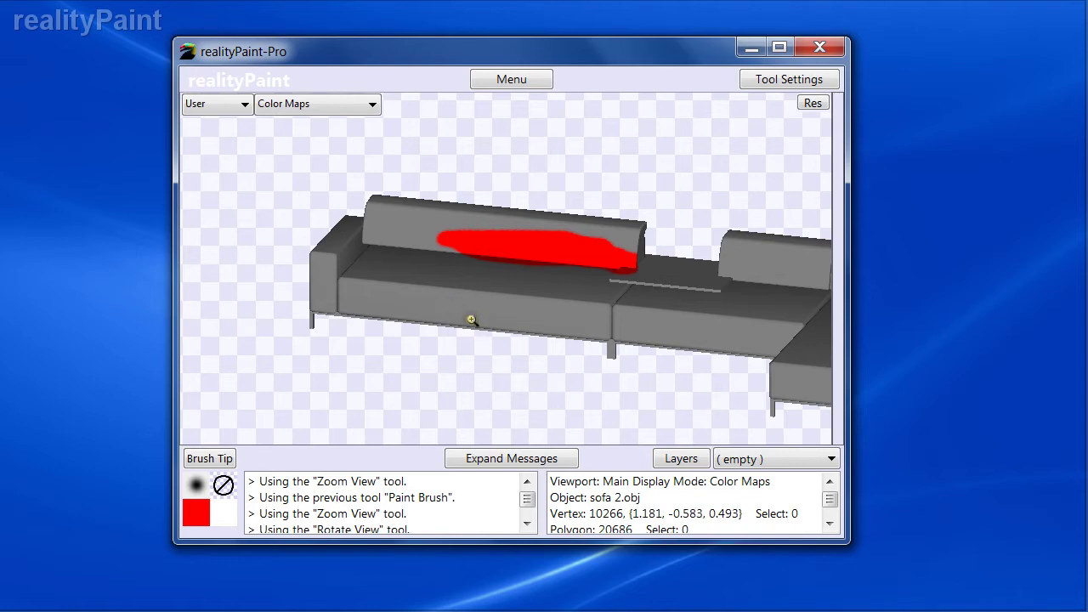
- Check the vertex and polygon counts of sofa 2.obj and inspect the wireframe of the sofa's seat and backrests
{"action": "key", "text": "space"}
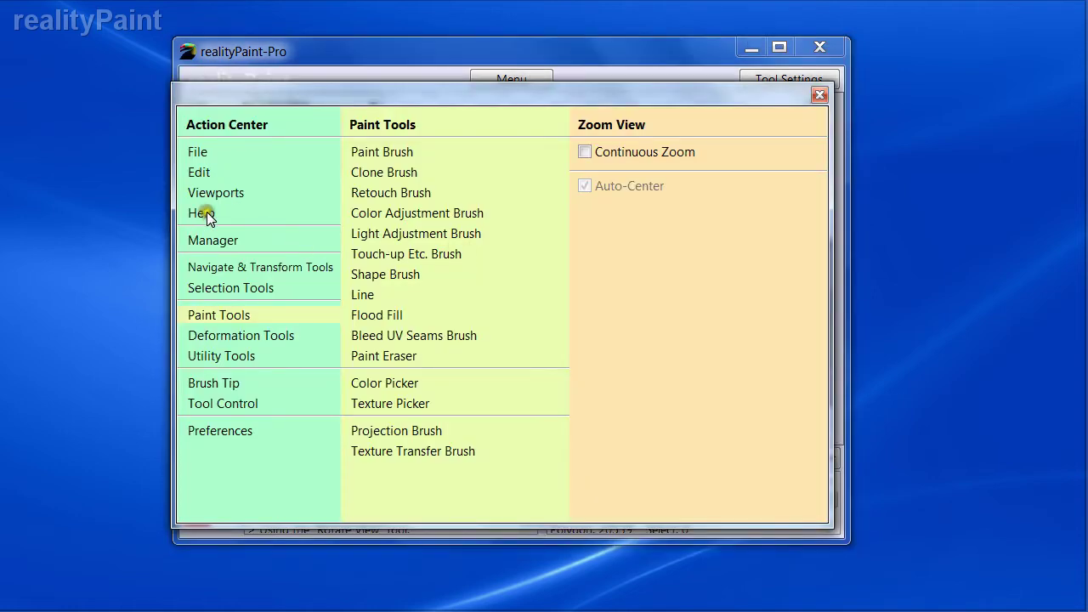
{"action": "left_click", "coordinate": [215, 241]}
{"action": "left_click", "coordinate": [399, 169]}
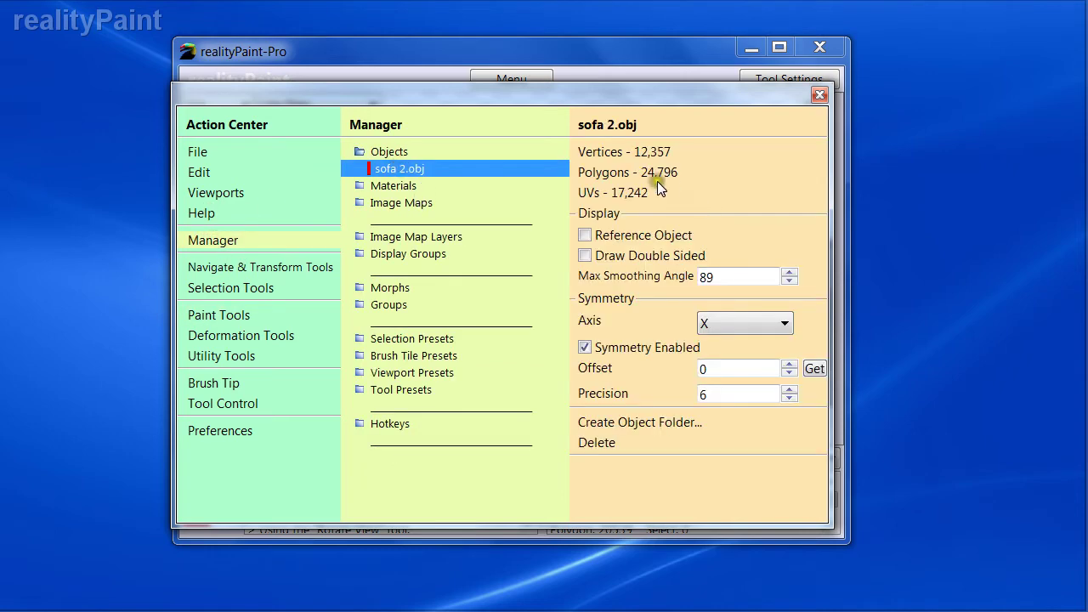
{"action": "key", "text": "space"}
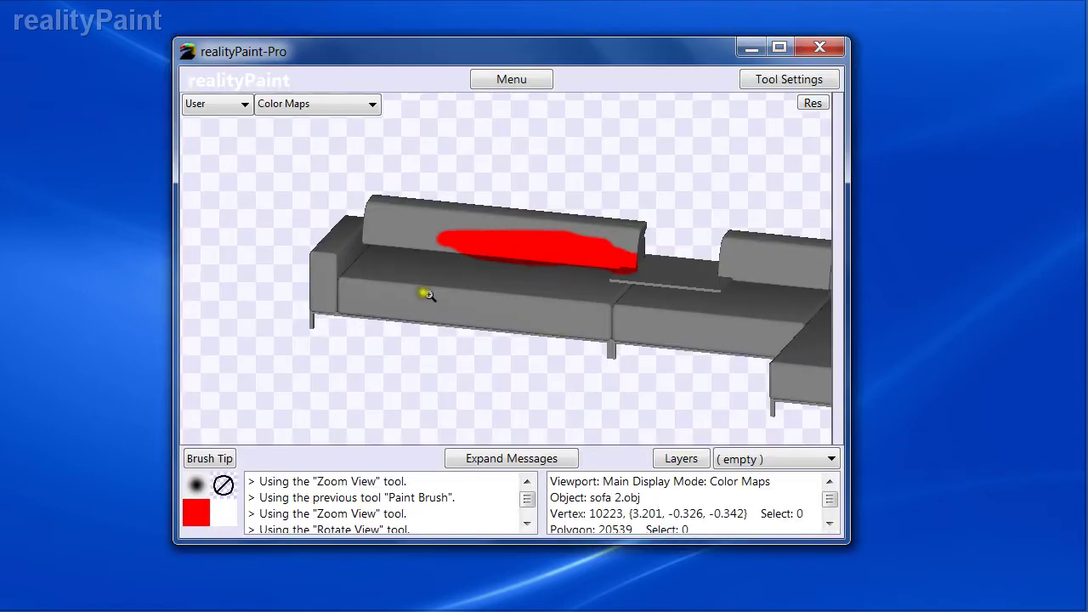
{"action": "key", "text": "w"}
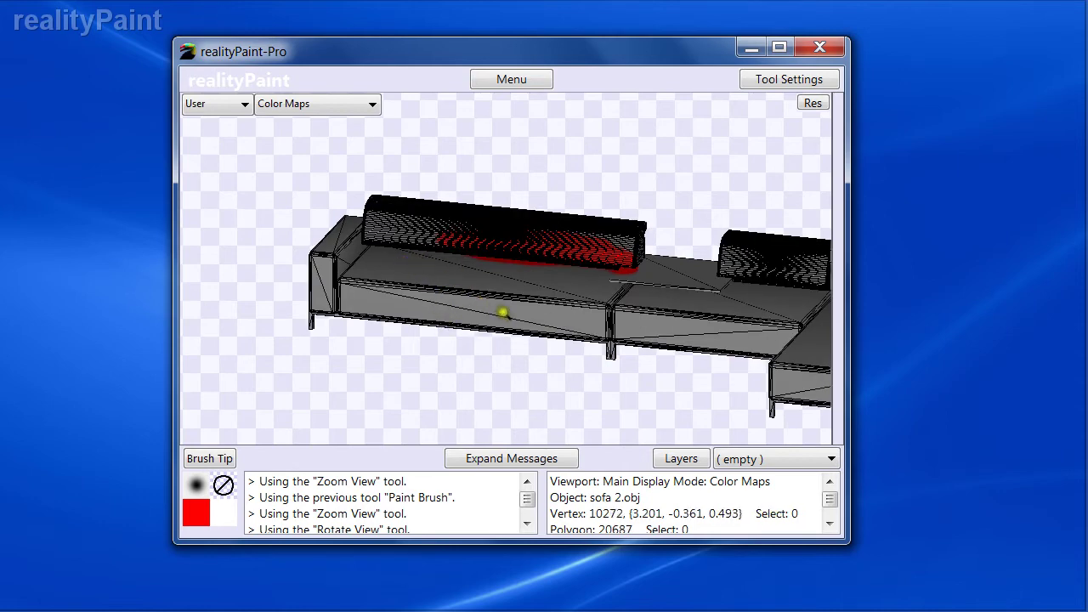
{"action": "key", "text": "w"}
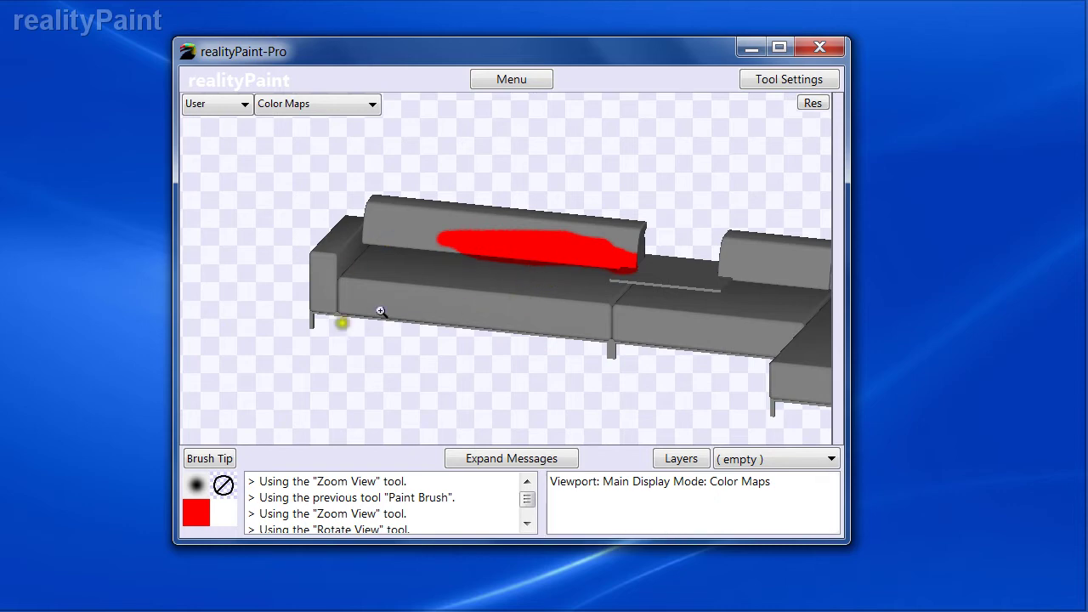
- Bring the sofa's corner leg into close view and set the Max Smoothing Angle of sofa 2.obj to 180
{"action": "left_click_drag", "start_coordinate": [301, 286], "coordinate": [359, 342]}
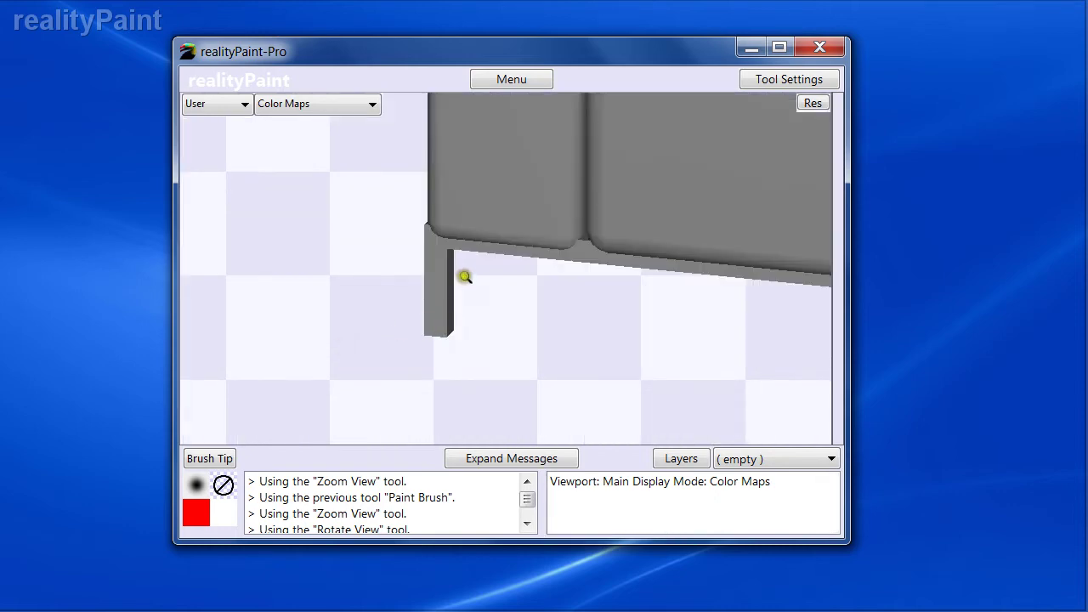
{"action": "key", "text": "r"}
{"action": "left_click_drag", "start_coordinate": [439, 279], "coordinate": [466, 311]}
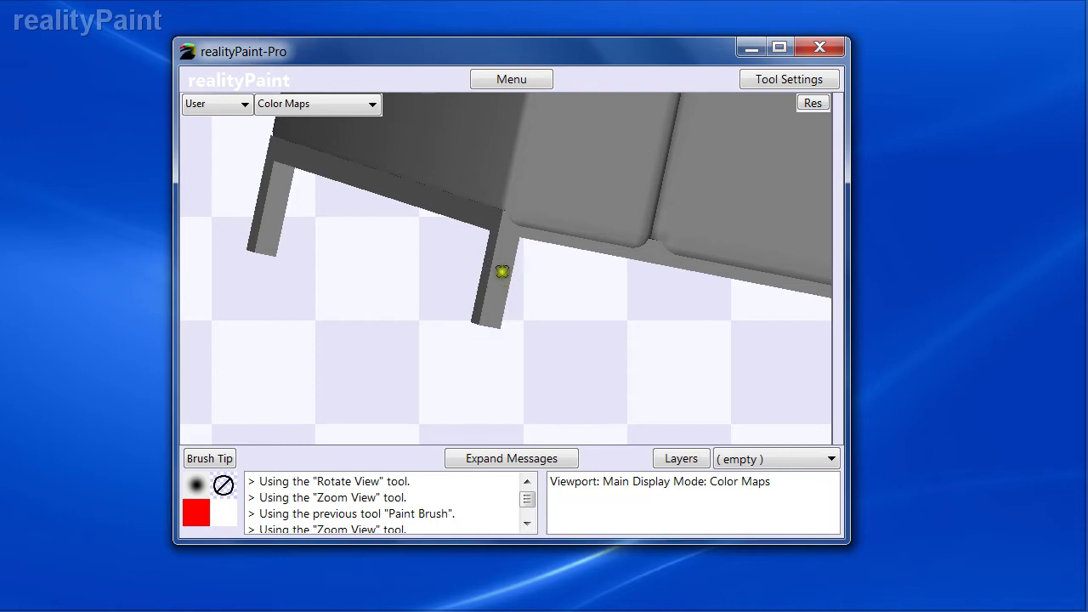
{"action": "key", "text": "space"}
{"action": "left_click", "coordinate": [396, 151]}
{"action": "left_click", "coordinate": [402, 168]}
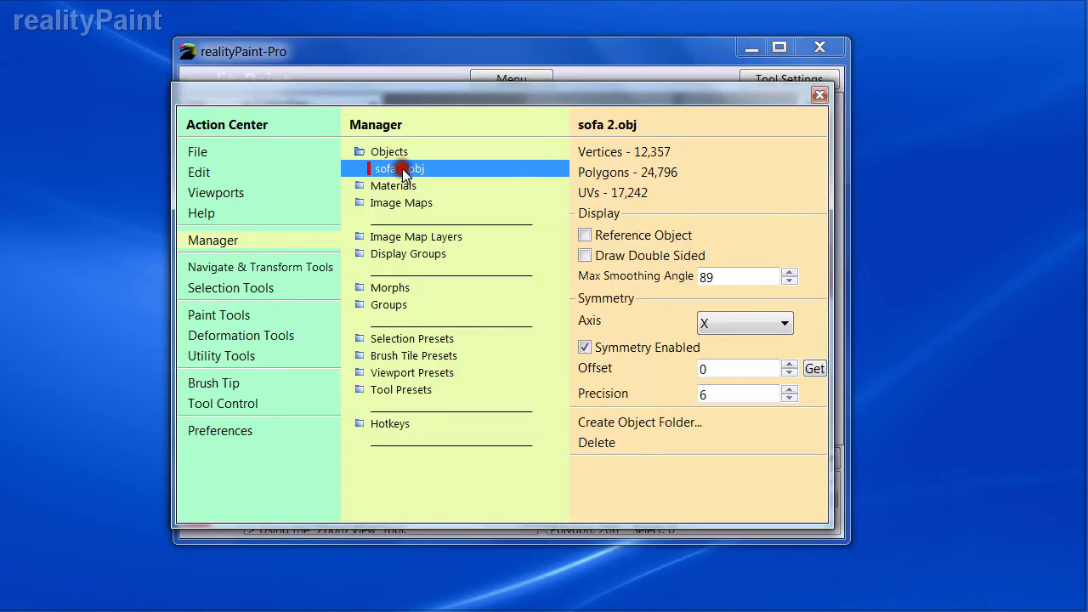
{"action": "left_click", "coordinate": [578, 270]}
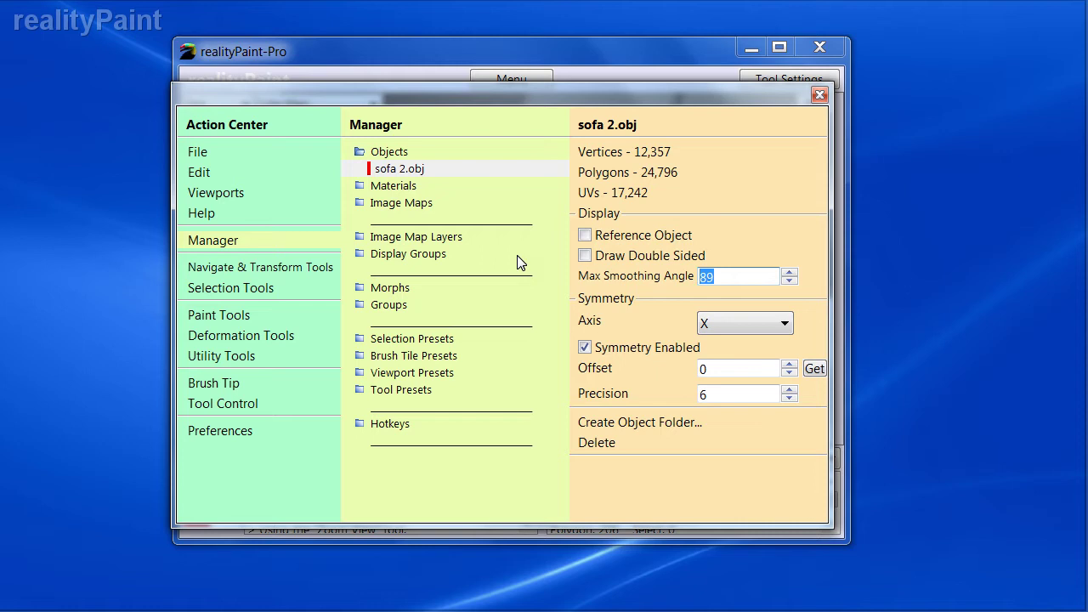
{"action": "type", "text": "180"}
{"action": "left_click", "coordinate": [403, 169]}
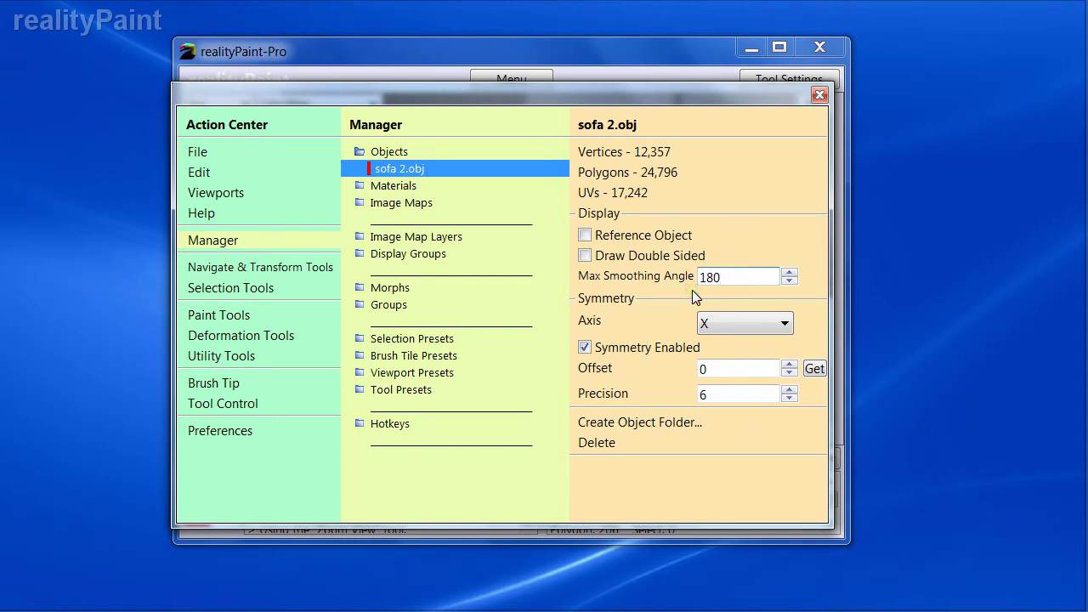
{"action": "left_click", "coordinate": [767, 258]}
{"action": "key", "text": "Return"}
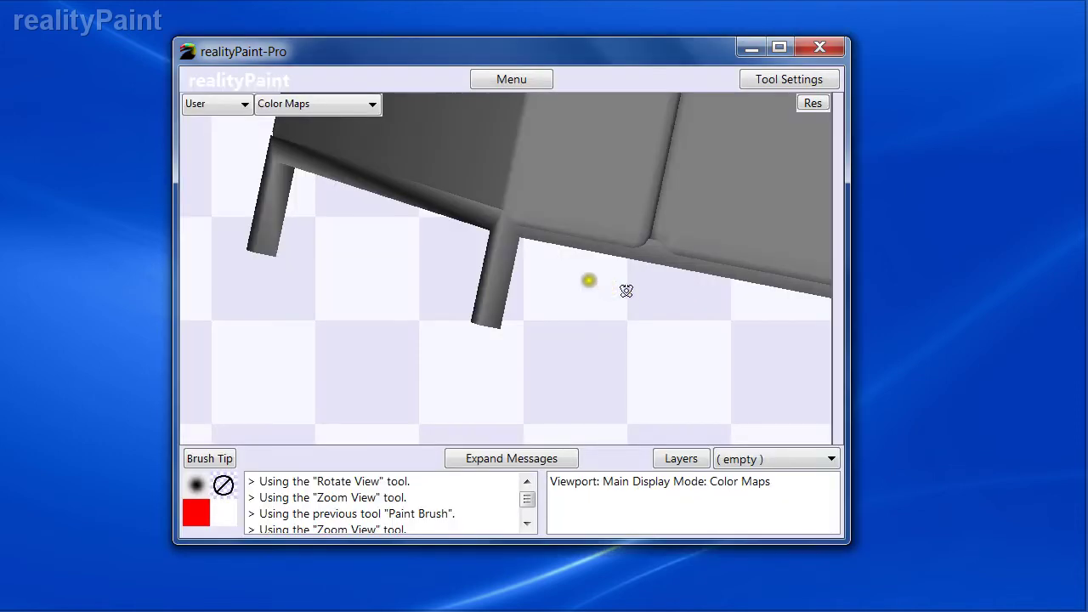
- Examine the shading and wireframe of the corner leg and bottom frame from below the sofa
{"action": "left_click_drag", "start_coordinate": [508, 271], "coordinate": [536, 236]}
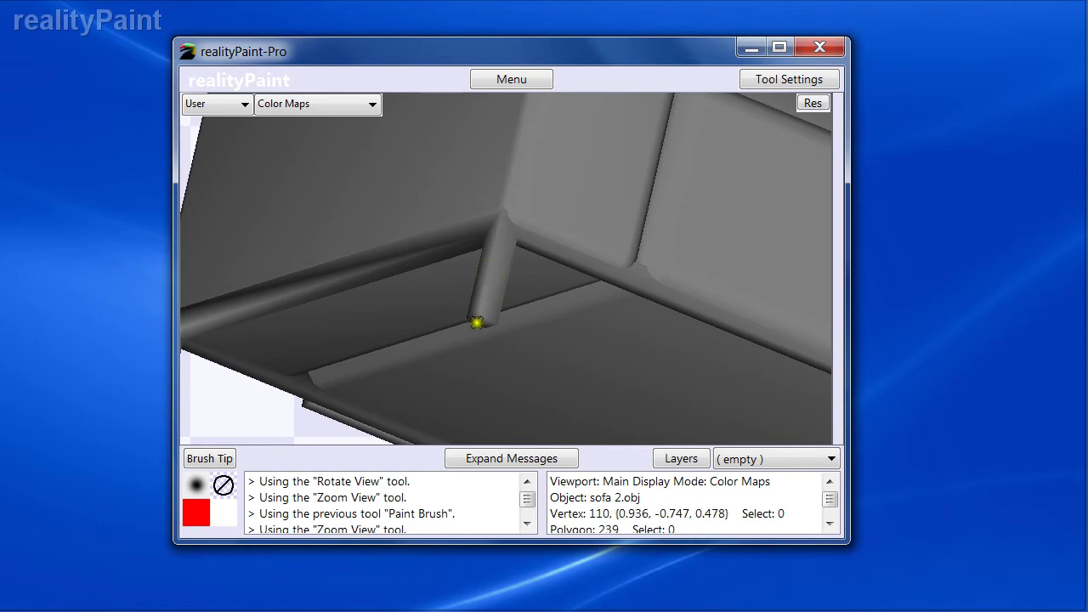
{"action": "key", "text": "w"}
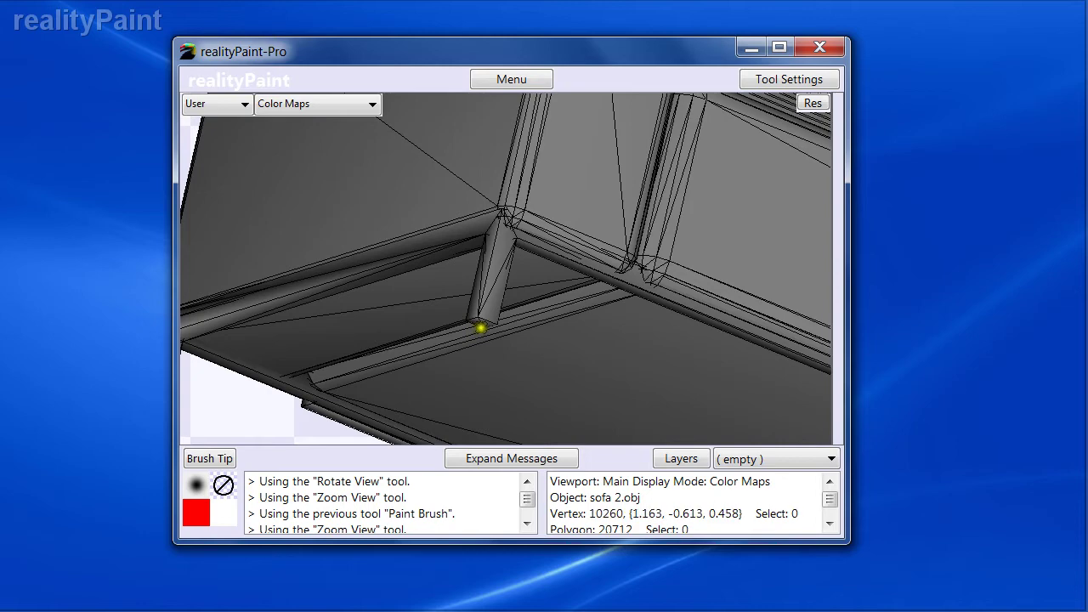
{"action": "key", "text": "w"}
{"action": "mouse_move", "coordinate": [498, 285]}
{"action": "left_mouse_down"}
{"action": "mouse_move", "coordinate": [537, 209]}
{"action": "mouse_move", "coordinate": [478, 278]}
{"action": "left_mouse_up"}
{"action": "right_click_drag", "start_coordinate": [499, 283], "coordinate": [499, 286]}
{"action": "right_click_drag", "start_coordinate": [603, 169], "coordinate": [502, 255]}
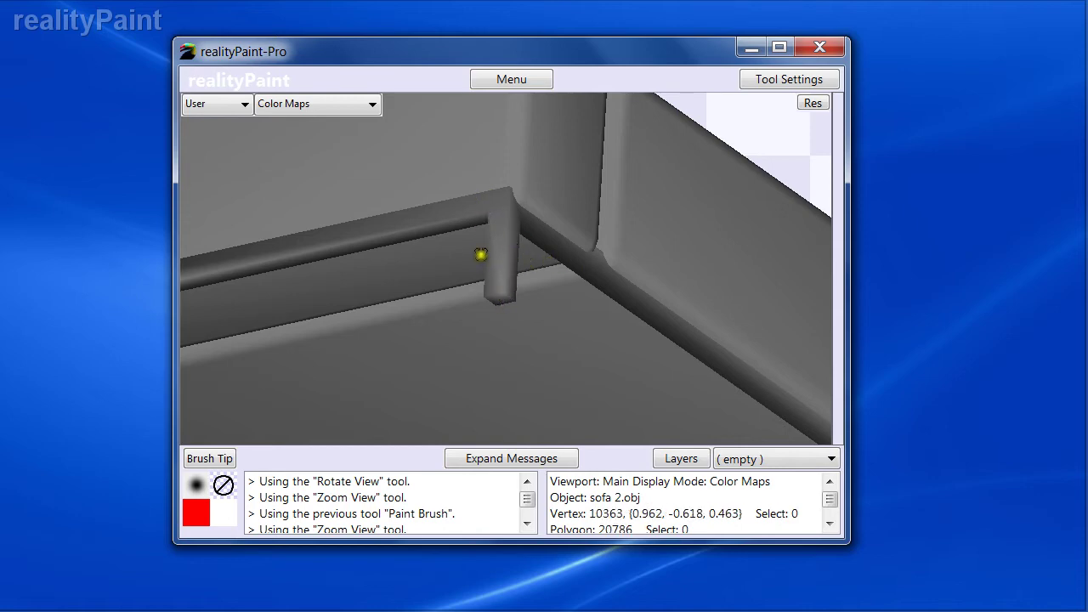
{"action": "mouse_move", "coordinate": [504, 232]}
{"action": "right_mouse_down"}
{"action": "mouse_move", "coordinate": [459, 272]}
{"action": "mouse_move", "coordinate": [415, 260]}
{"action": "mouse_move", "coordinate": [372, 293]}
{"action": "mouse_move", "coordinate": [470, 297]}
{"action": "mouse_move", "coordinate": [487, 227]}
{"action": "mouse_move", "coordinate": [447, 204]}
{"action": "right_mouse_up"}
- Enable Fade By Angle for the Paint Brush
{"action": "right_click", "coordinate": [447, 204]}
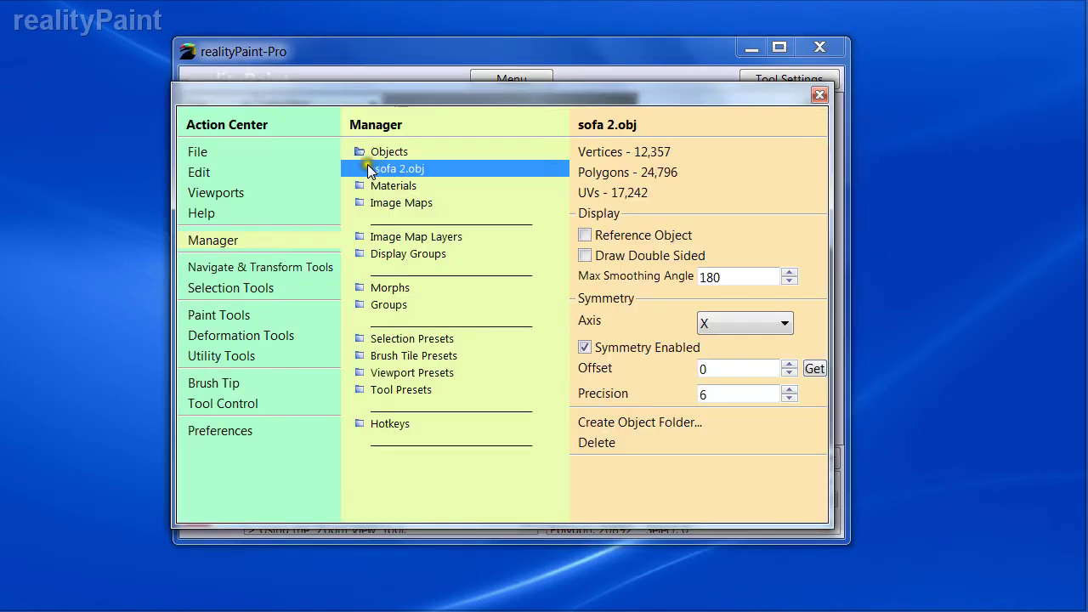
{"action": "left_click", "coordinate": [226, 315]}
{"action": "left_click", "coordinate": [387, 150]}
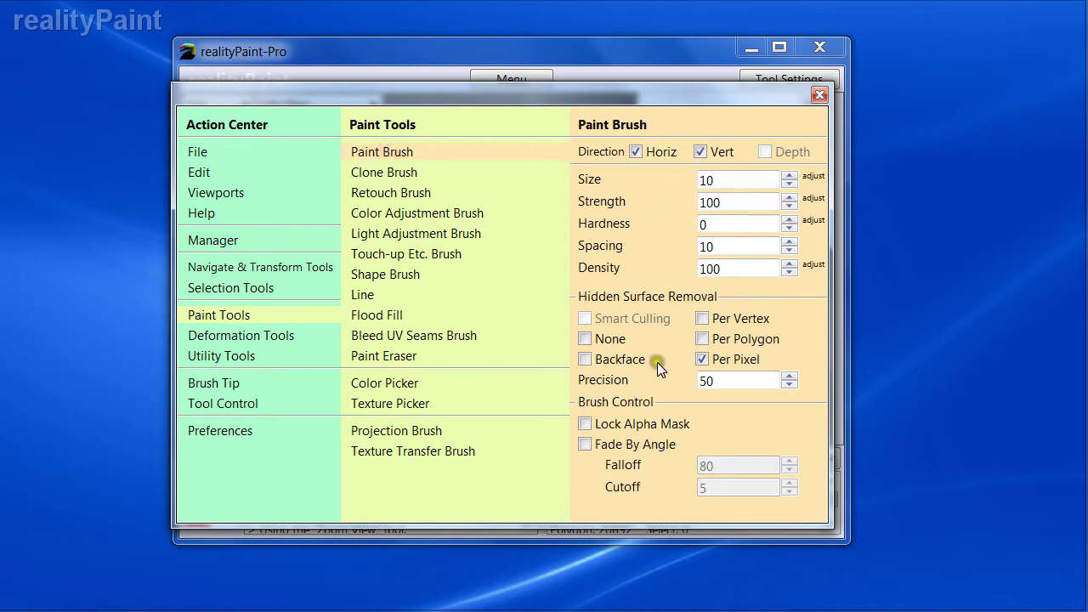
{"action": "left_click", "coordinate": [598, 444]}
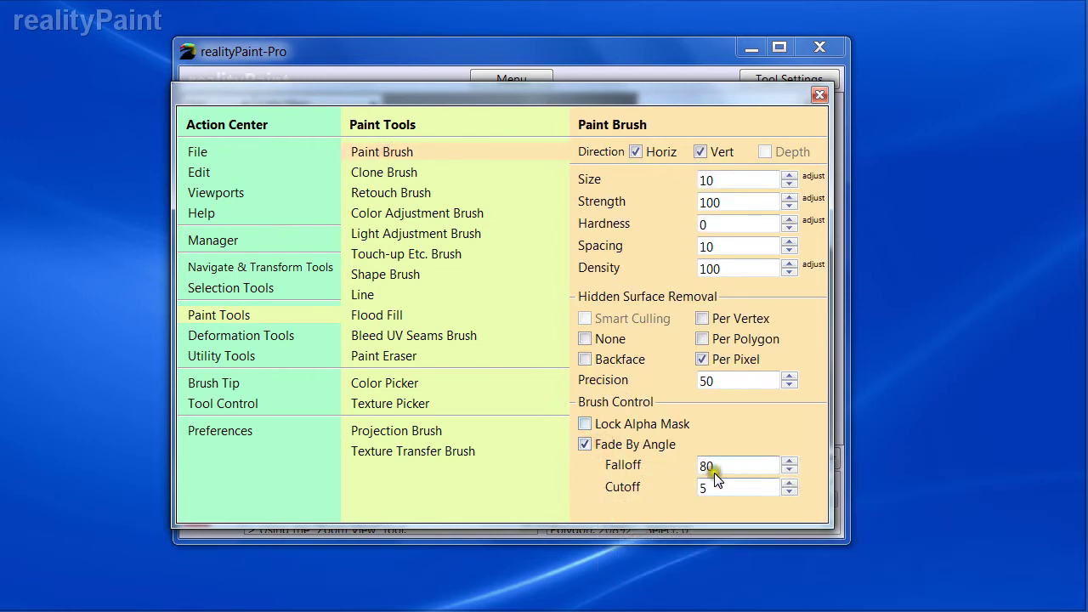
{"action": "right_click", "coordinate": [581, 502]}
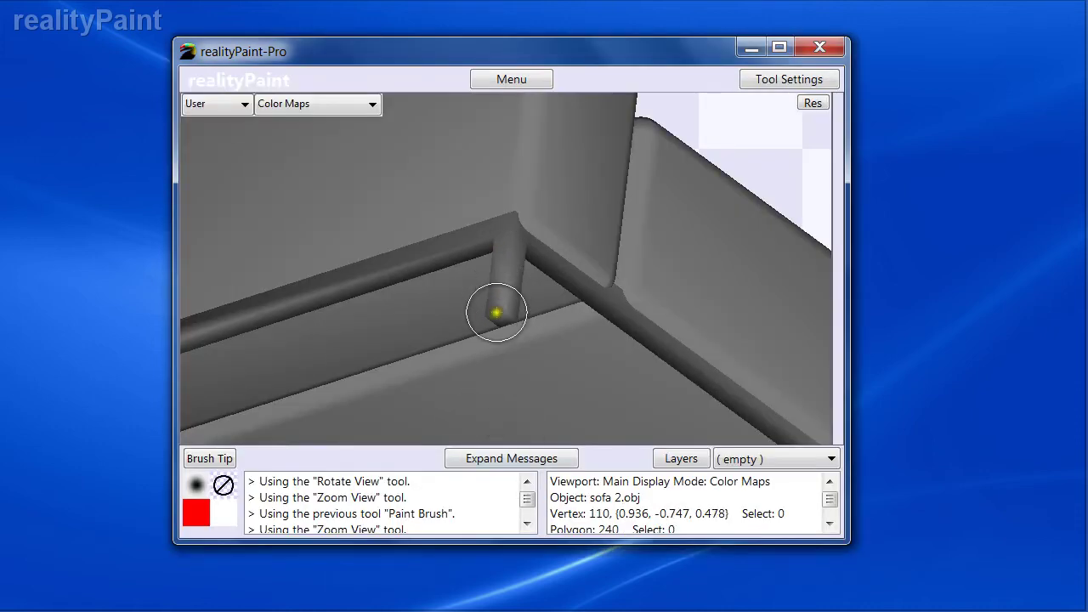
- Try painting red over the corner leg and adjoining frame with Fade By Angle, and undo the stroke
{"action": "right_click", "coordinate": [619, 443]}
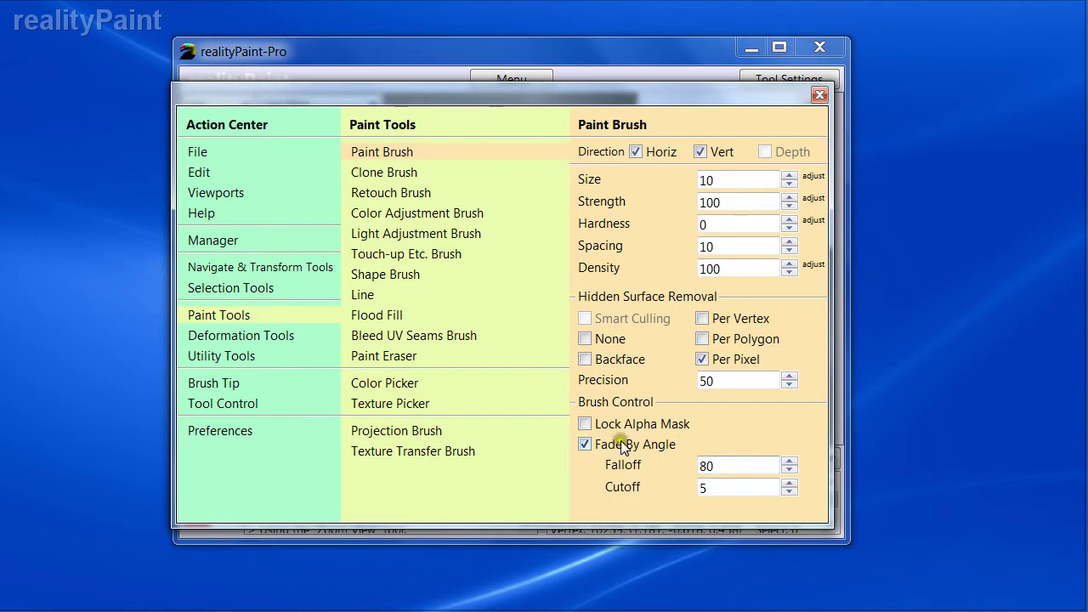
{"action": "right_click", "coordinate": [621, 429]}
{"action": "mouse_move", "coordinate": [506, 304]}
{"action": "left_mouse_down"}
{"action": "mouse_move", "coordinate": [569, 213]}
{"action": "mouse_move", "coordinate": [552, 246]}
{"action": "left_mouse_up"}
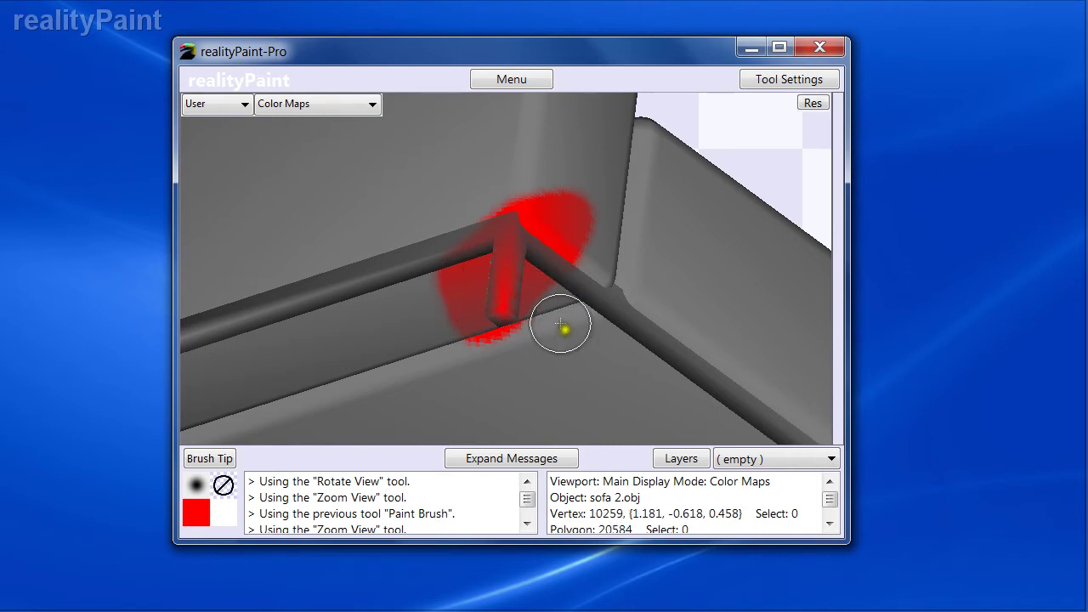
{"action": "key", "text": "ctrl+z"}
- Set the Max Smoothing Angle of sofa 2.obj back to 89
{"action": "key", "text": "space"}
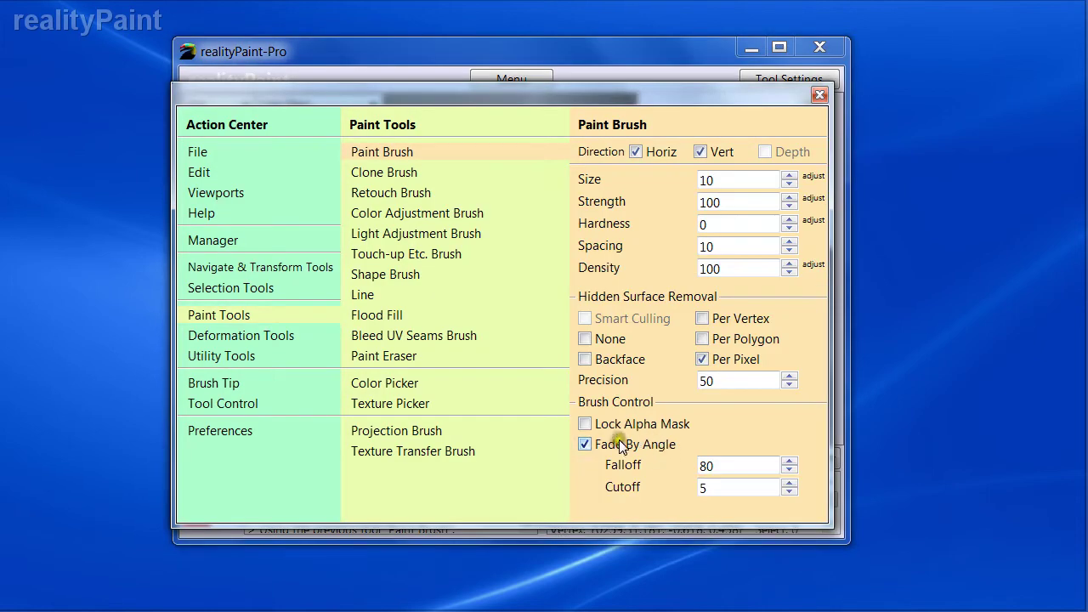
{"action": "left_click", "coordinate": [222, 236]}
{"action": "left_click", "coordinate": [406, 170]}
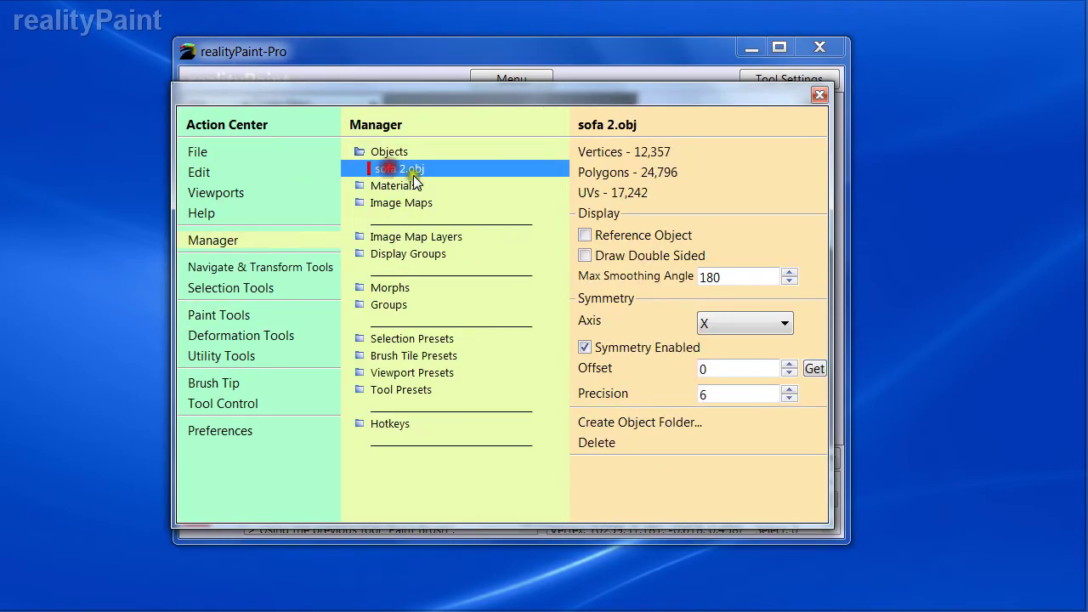
{"action": "left_click", "coordinate": [567, 274]}
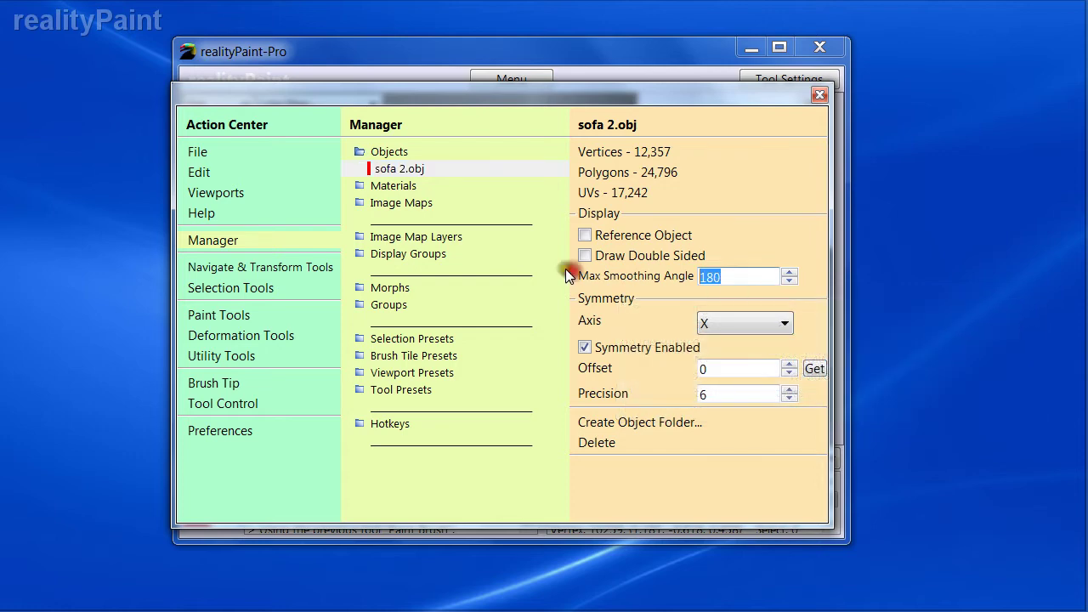
{"action": "type", "text": "89"}
{"action": "key", "text": "Return"}
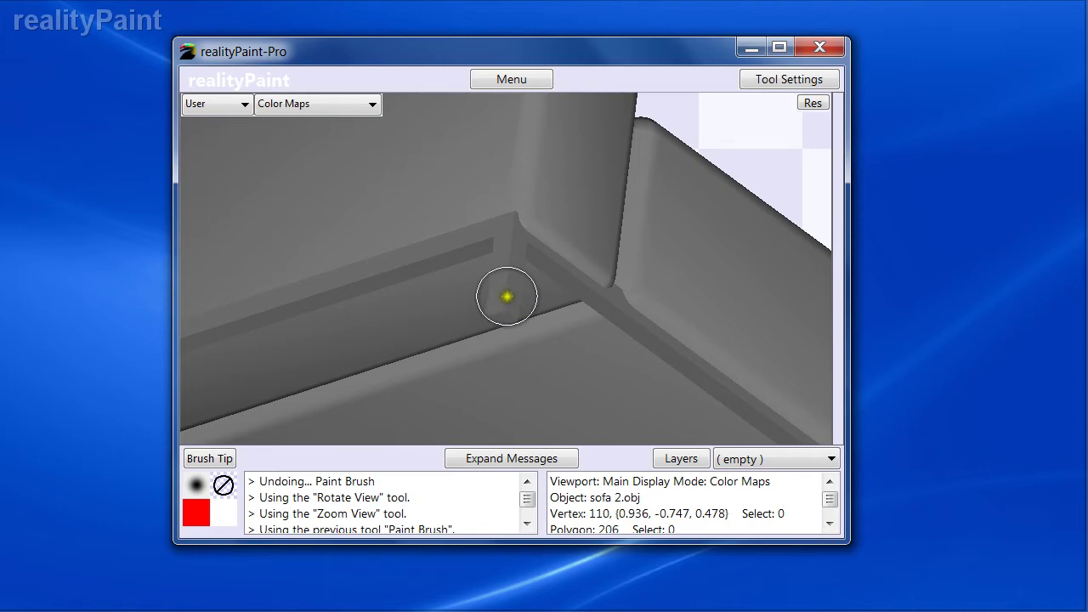
- Review the object's Max Smoothing Angle setting and examine the shading and wireframe of the corner leg and cushion edges
{"action": "key", "text": "space"}
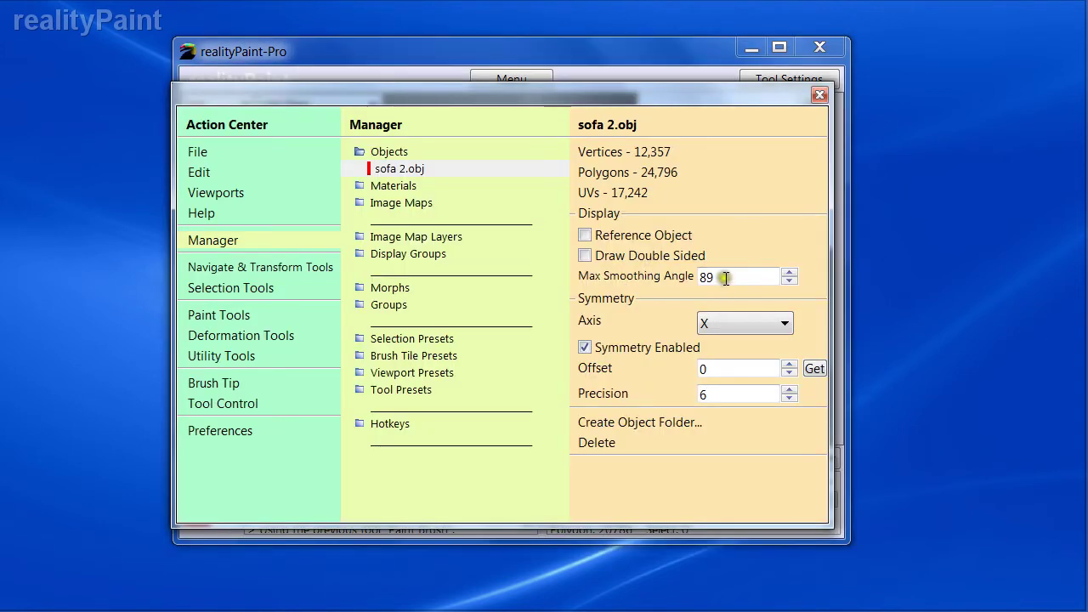
{"action": "key", "text": "space"}
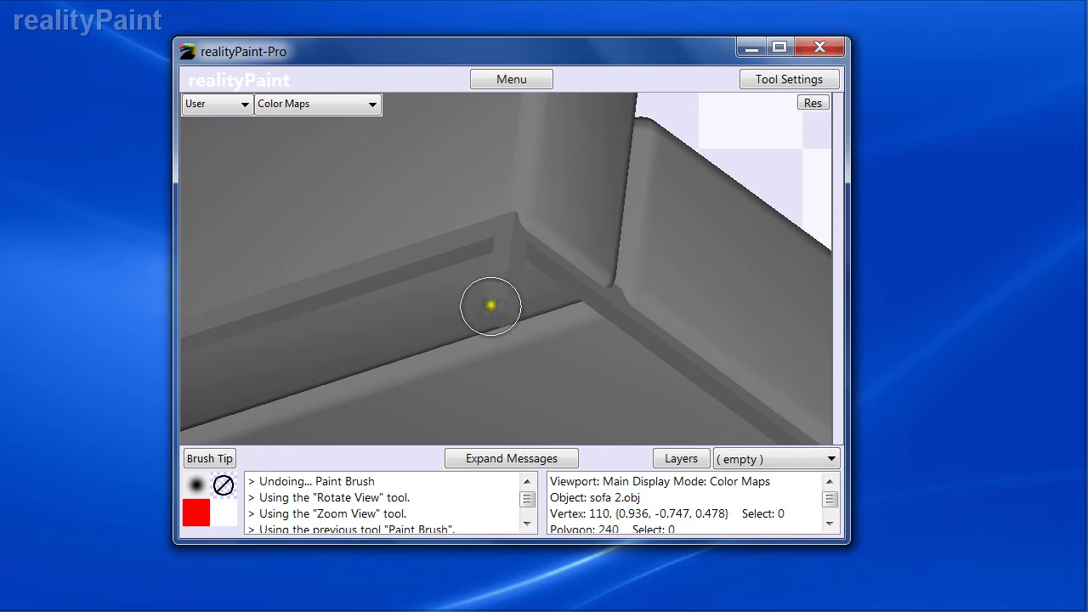
{"action": "key", "text": "space"}
{"action": "key", "text": "space"}
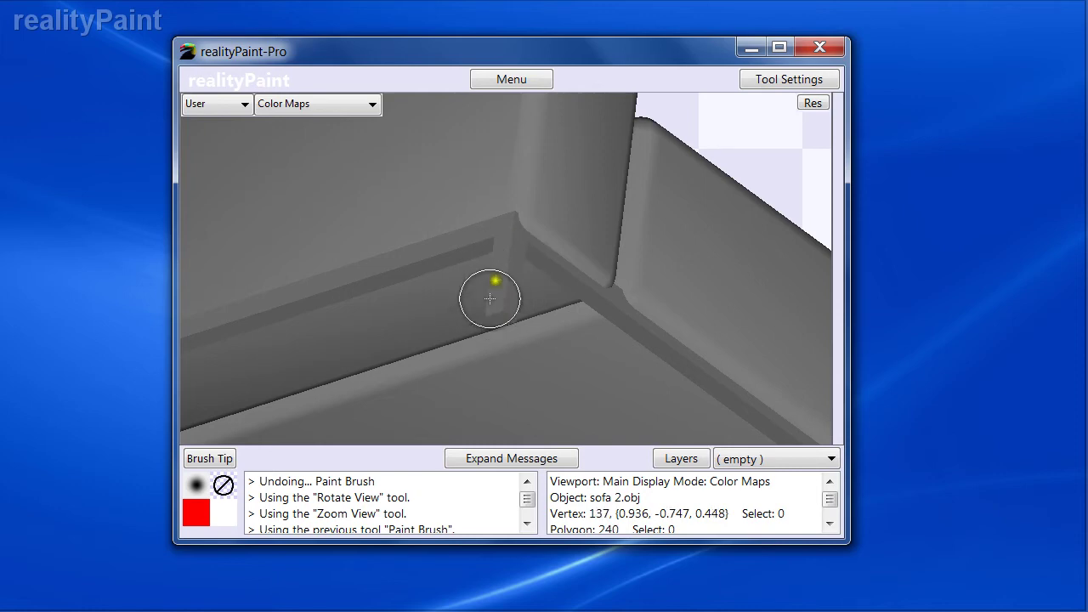
{"action": "key", "text": "space"}
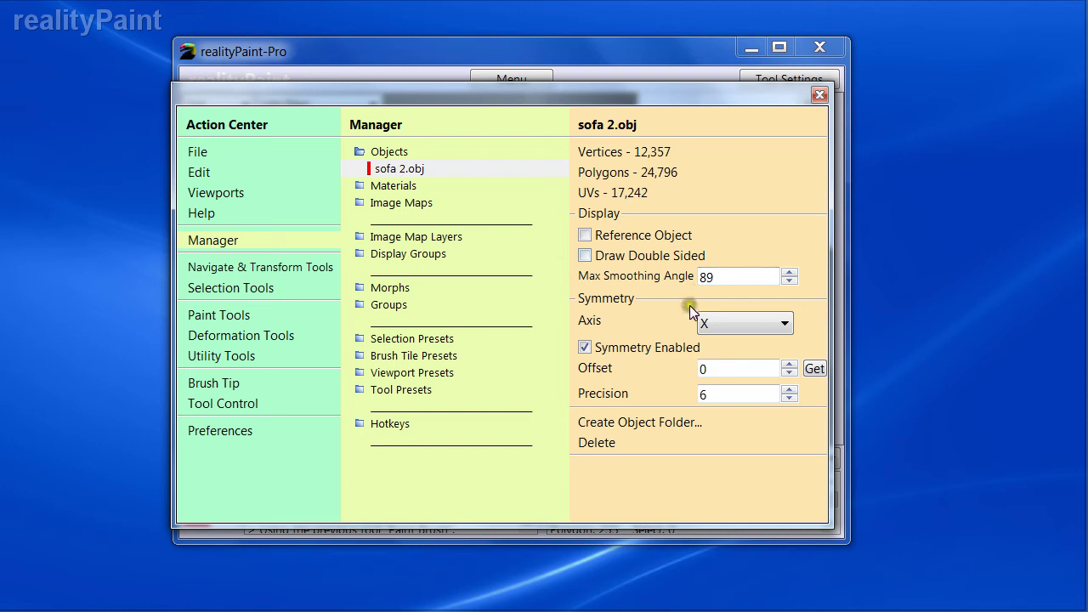
{"action": "key", "text": "space"}
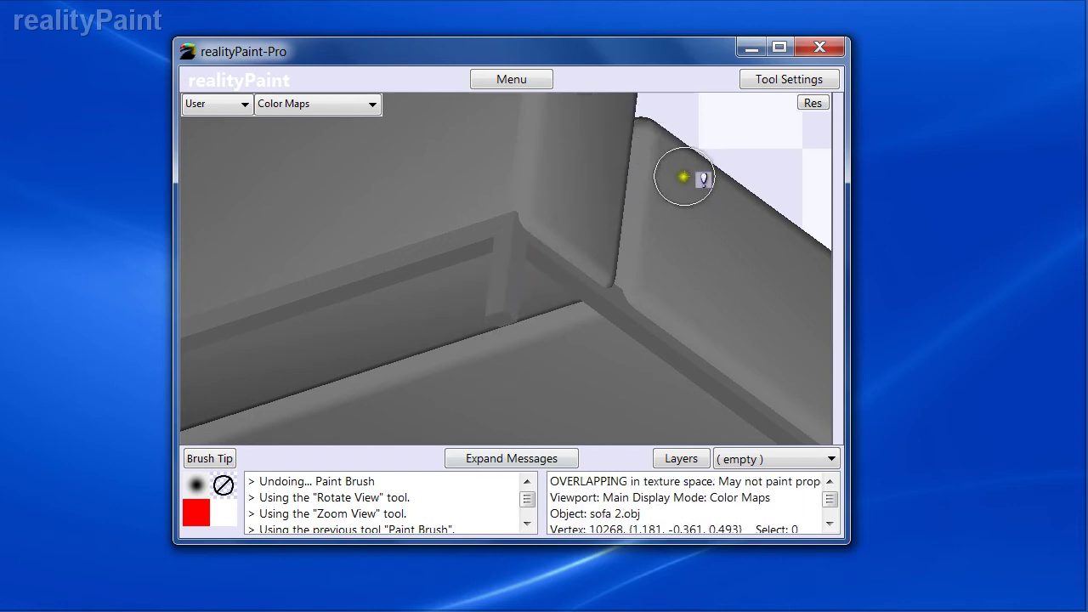
{"action": "key", "text": "w"}
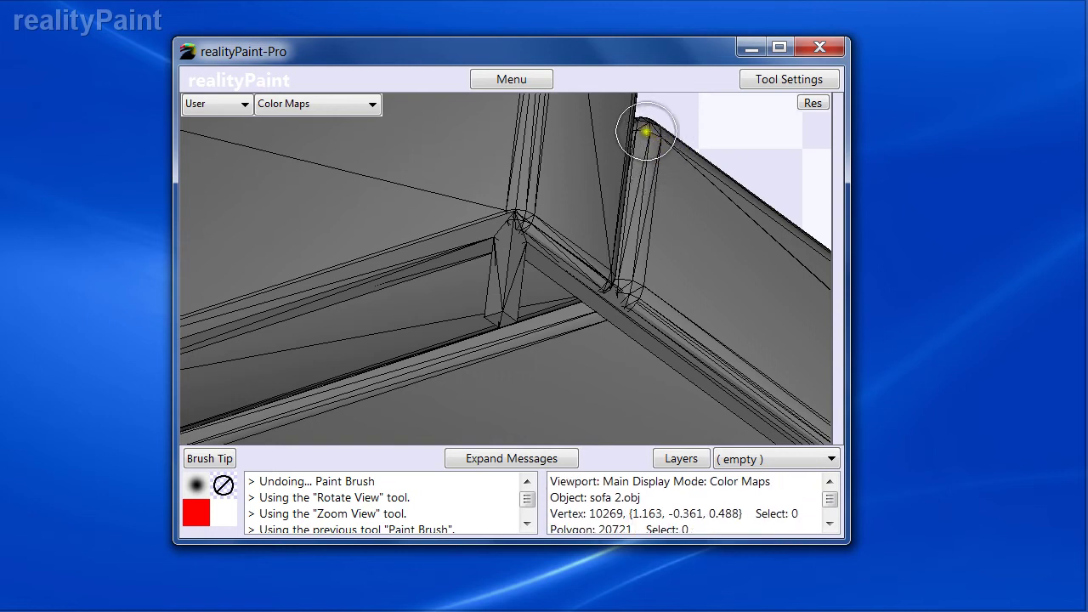
- Hide the wireframe, then review the Paint Brush's Per Pixel hidden surface removal and Fade By Angle Falloff settings
{"action": "key", "text": "w"}
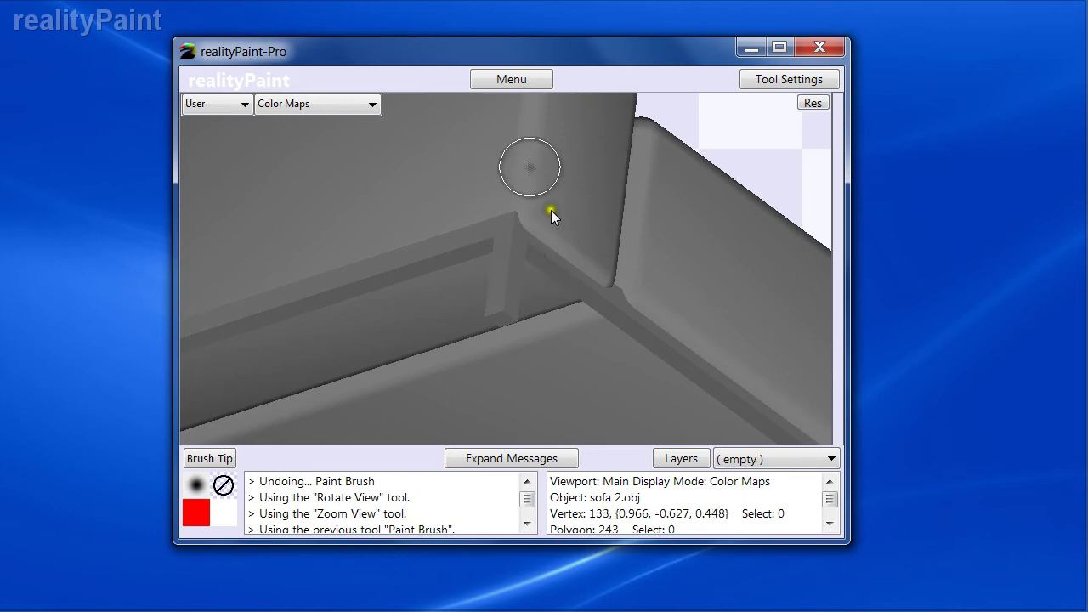
{"action": "key", "text": "space"}
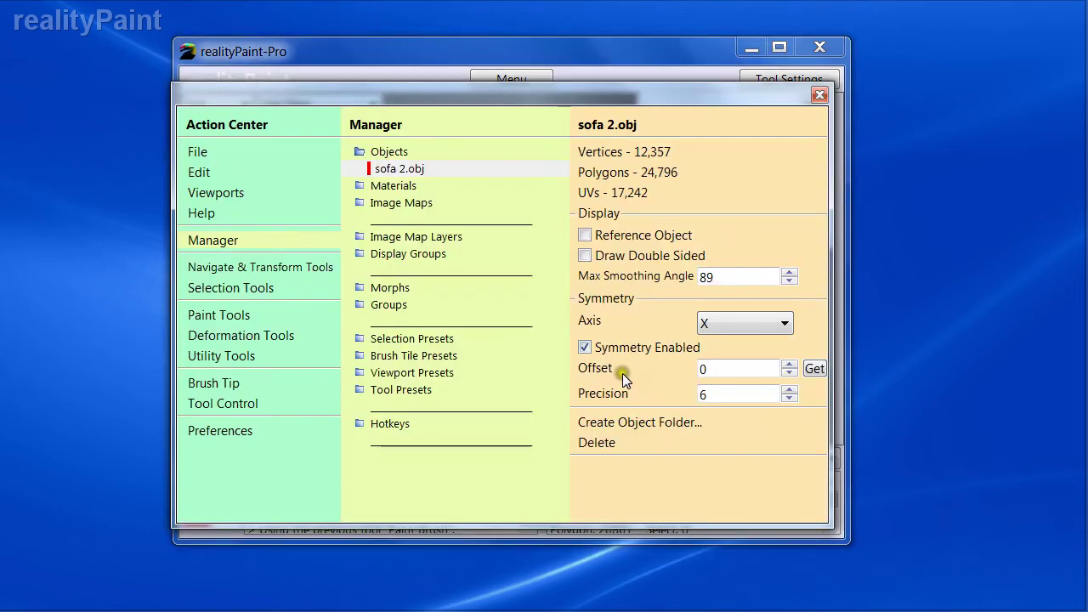
{"action": "left_click", "coordinate": [222, 316]}
{"action": "left_click", "coordinate": [379, 153]}
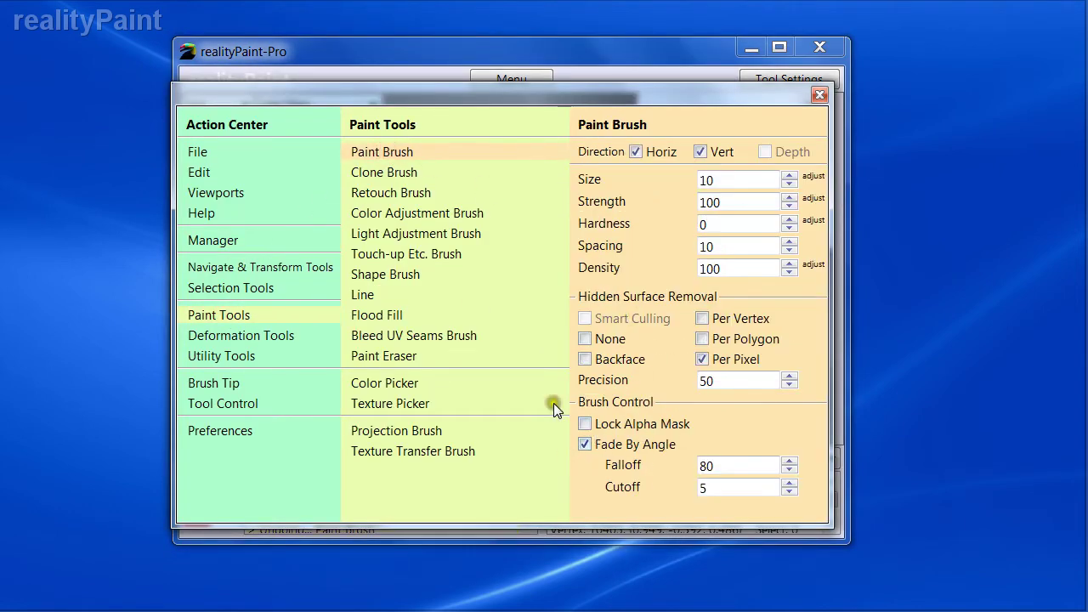
{"action": "mouse_move", "coordinate": [636, 470]}
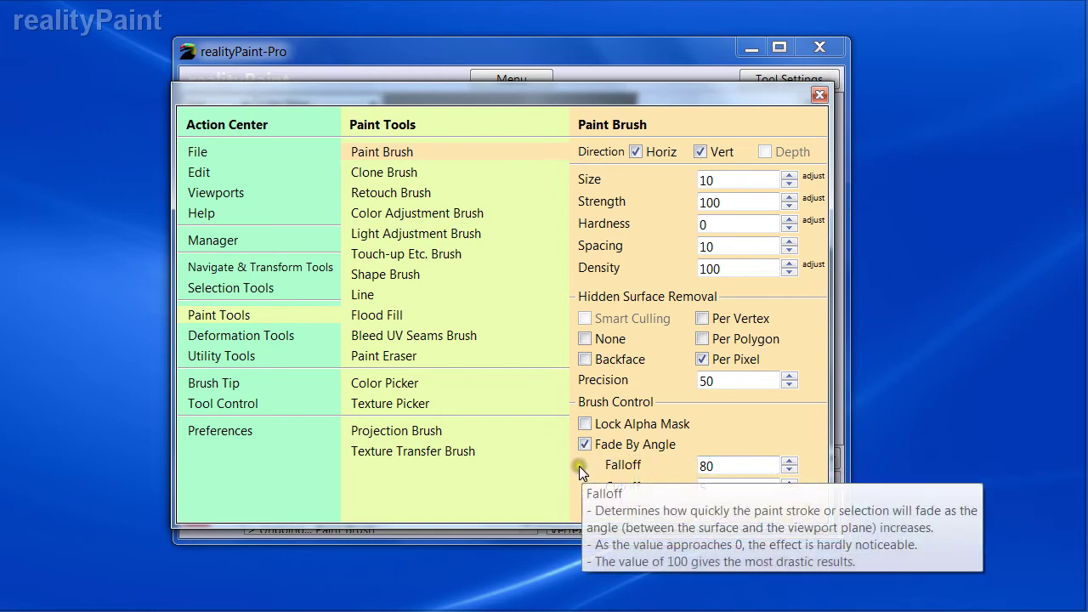
{"action": "key", "text": "Escape"}
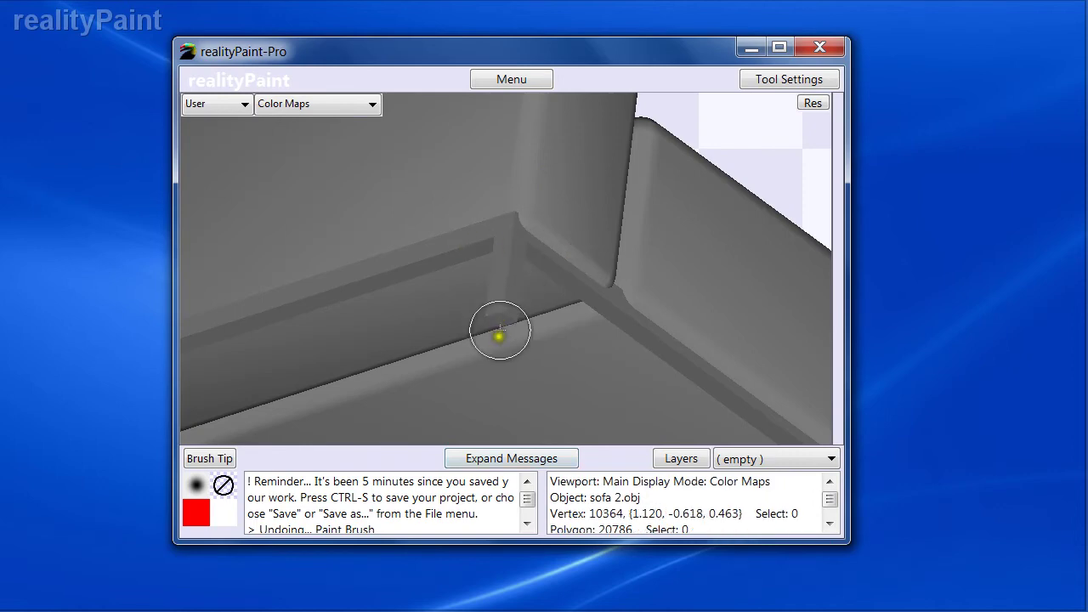
{"action": "key", "text": "space"}
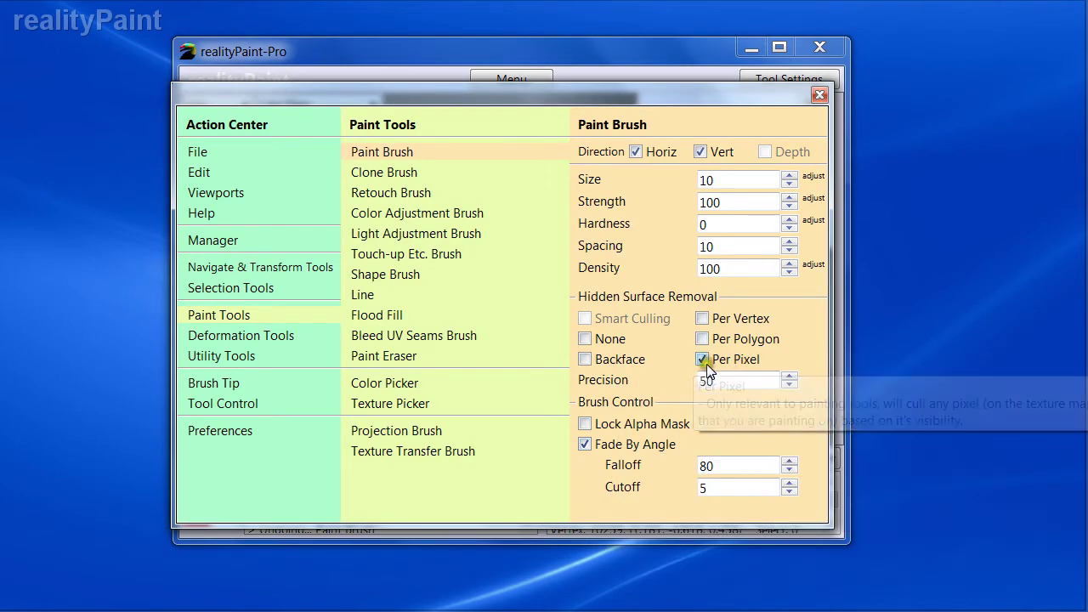
{"action": "key", "text": "space"}
{"action": "key", "text": "space"}
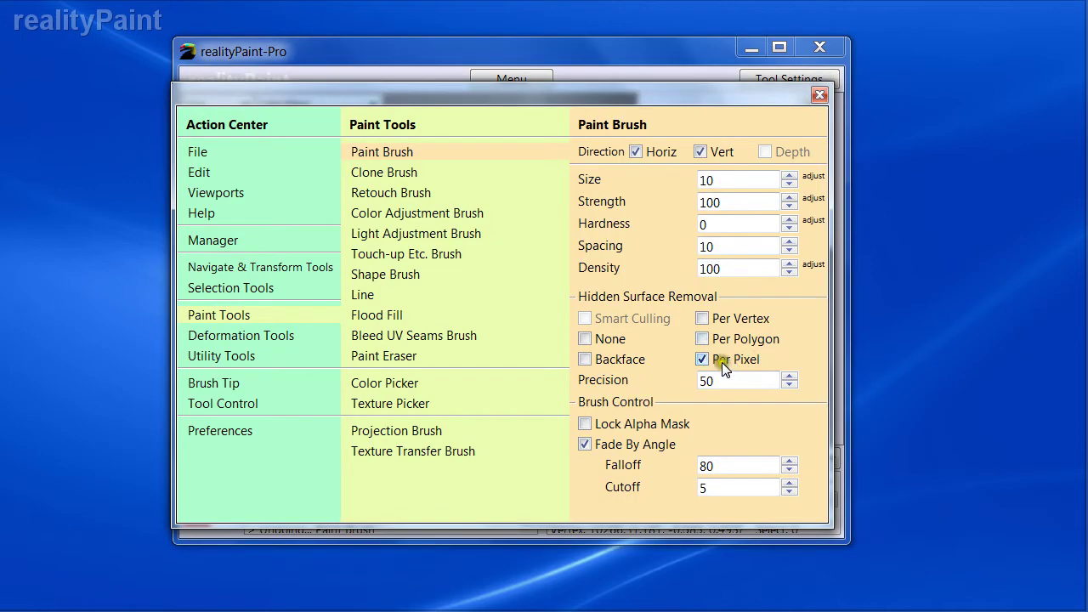
{"action": "key", "text": "space"}
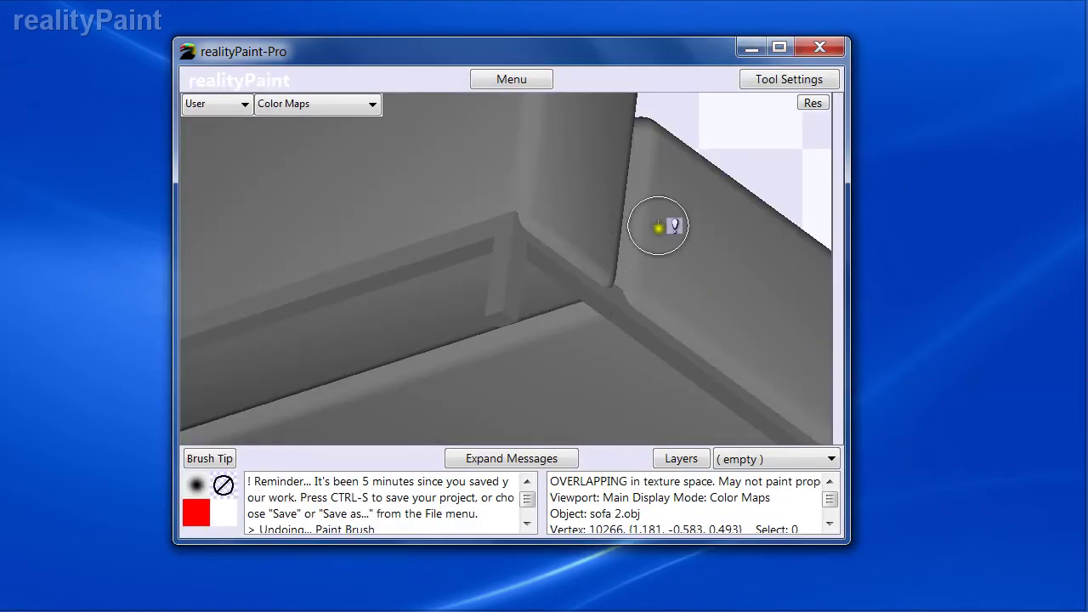
{"action": "key", "text": "space"}
{"action": "key", "text": "space"}
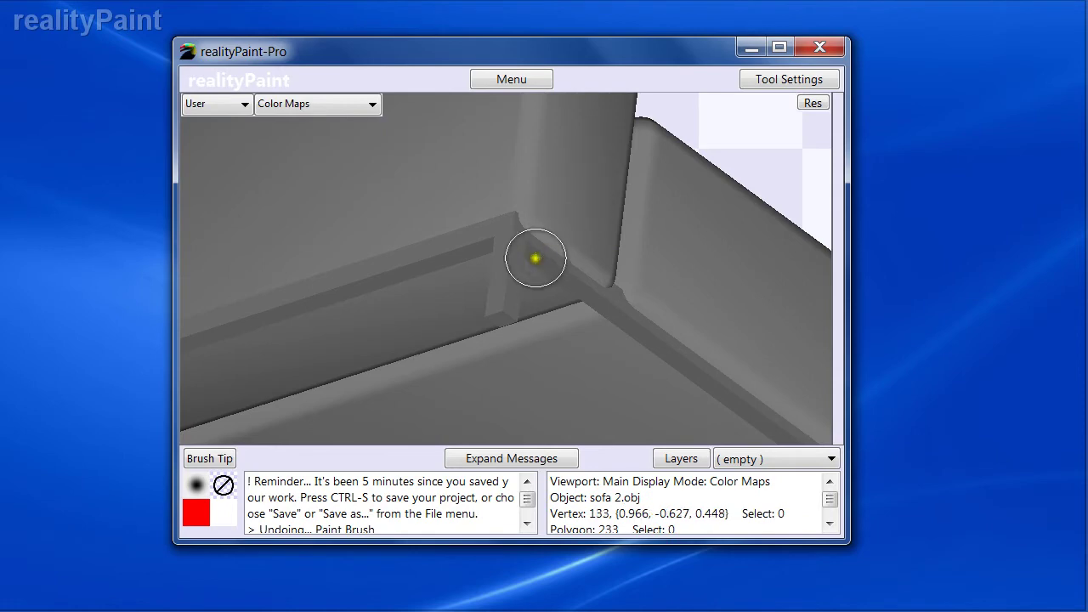
- Set the Max Smoothing Angle of sofa 2.obj to 180 to compare the shading on the corner legs
{"action": "key", "text": "r"}
{"action": "left_click", "coordinate": [527, 279]}
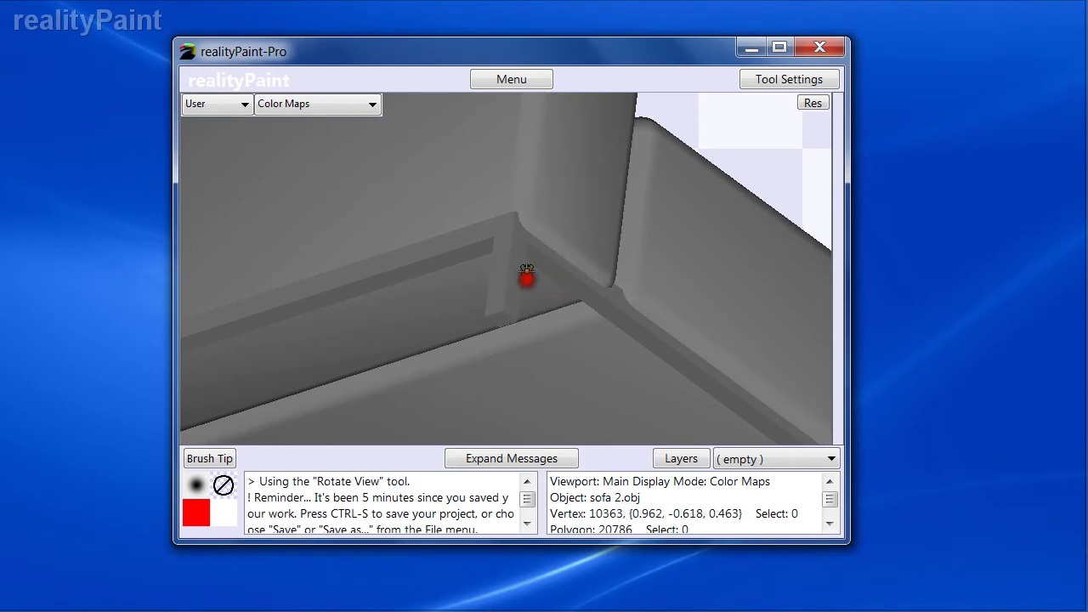
{"action": "left_click_drag", "start_coordinate": [527, 274], "coordinate": [439, 303]}
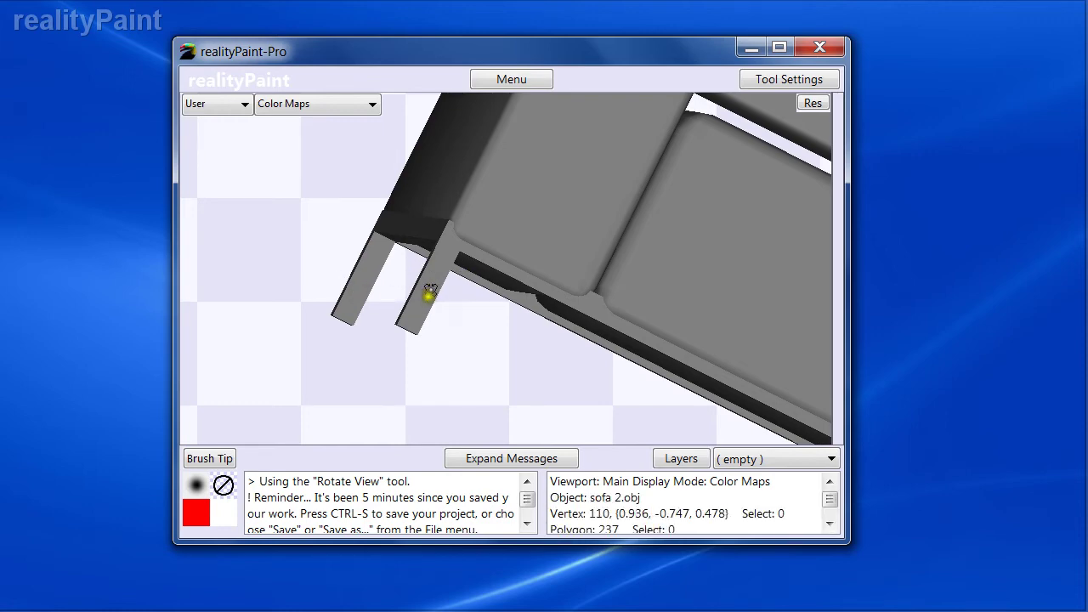
{"action": "right_click", "coordinate": [479, 289]}
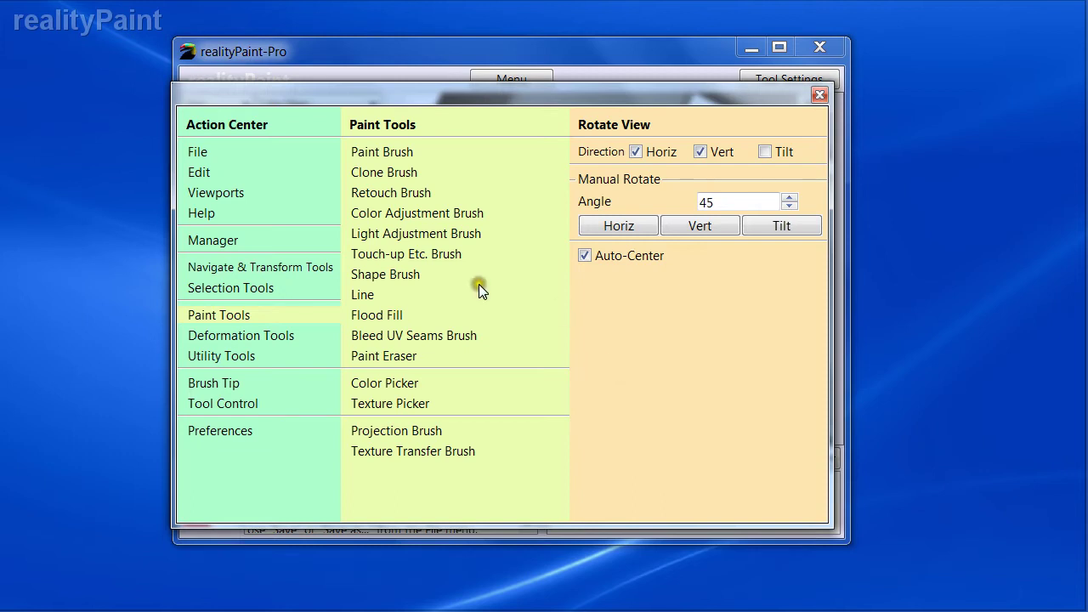
{"action": "right_click", "coordinate": [328, 156]}
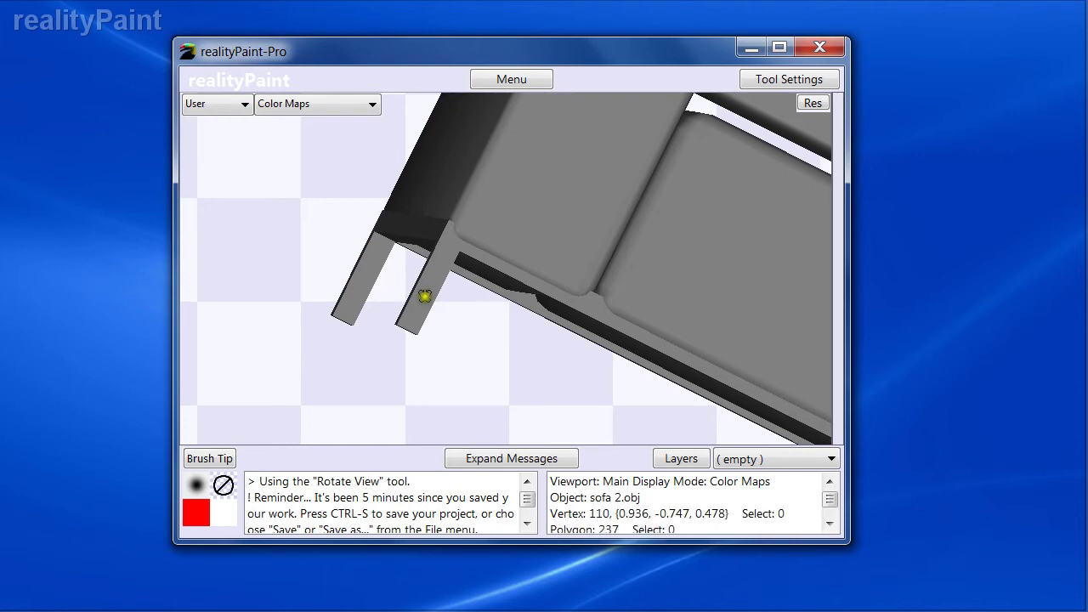
{"action": "right_click", "coordinate": [428, 292]}
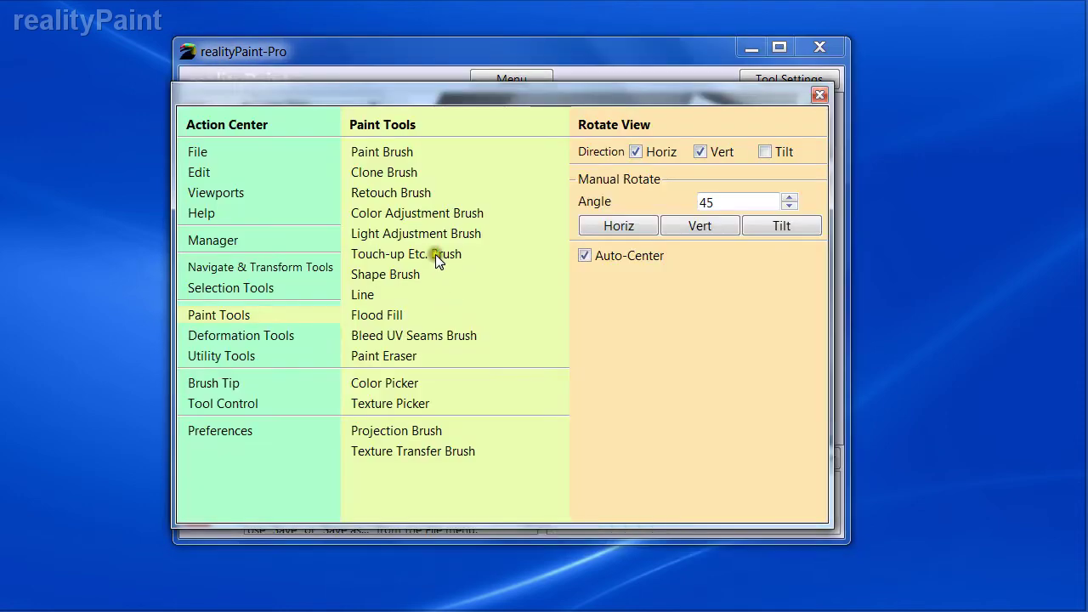
{"action": "left_click", "coordinate": [401, 152]}
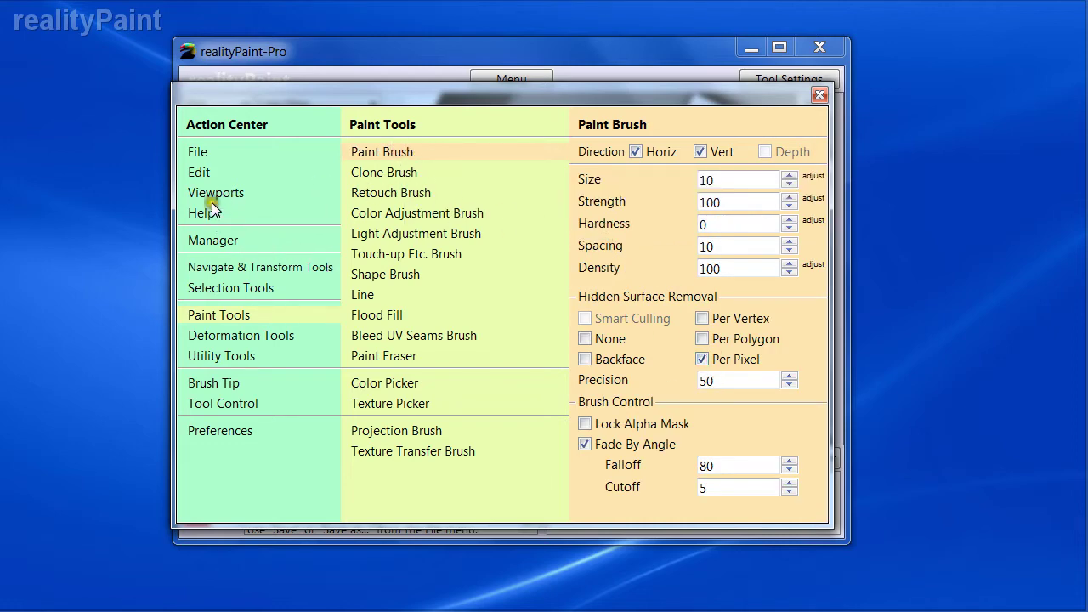
{"action": "left_click", "coordinate": [213, 238]}
{"action": "left_click", "coordinate": [380, 168]}
{"action": "left_click", "coordinate": [723, 276]}
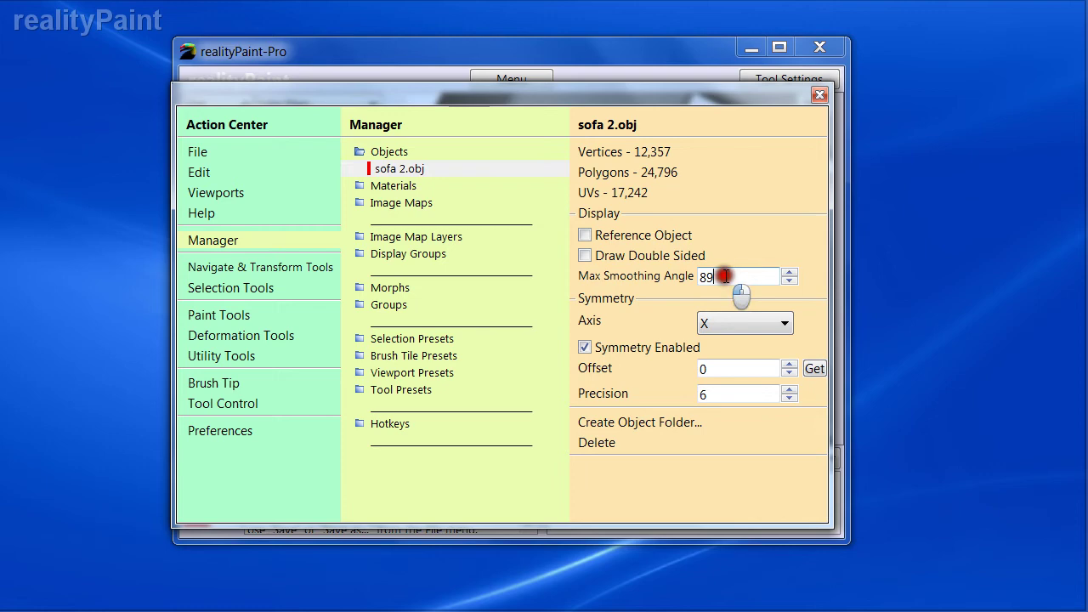
{"action": "left_click_drag", "start_coordinate": [725, 277], "coordinate": [551, 269]}
{"action": "type", "text": "180"}
{"action": "key", "text": "Return"}
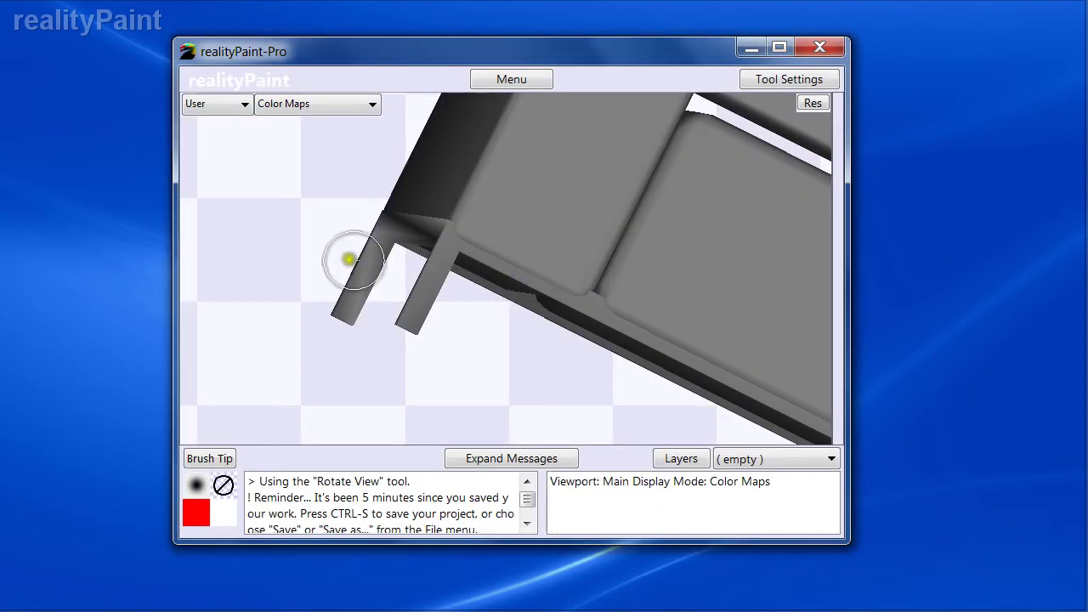
- Restore the Max Smoothing Angle of sofa 2.obj to 89
{"action": "right_click", "coordinate": [432, 234]}
{"action": "left_click_drag", "start_coordinate": [722, 277], "coordinate": [666, 266]}
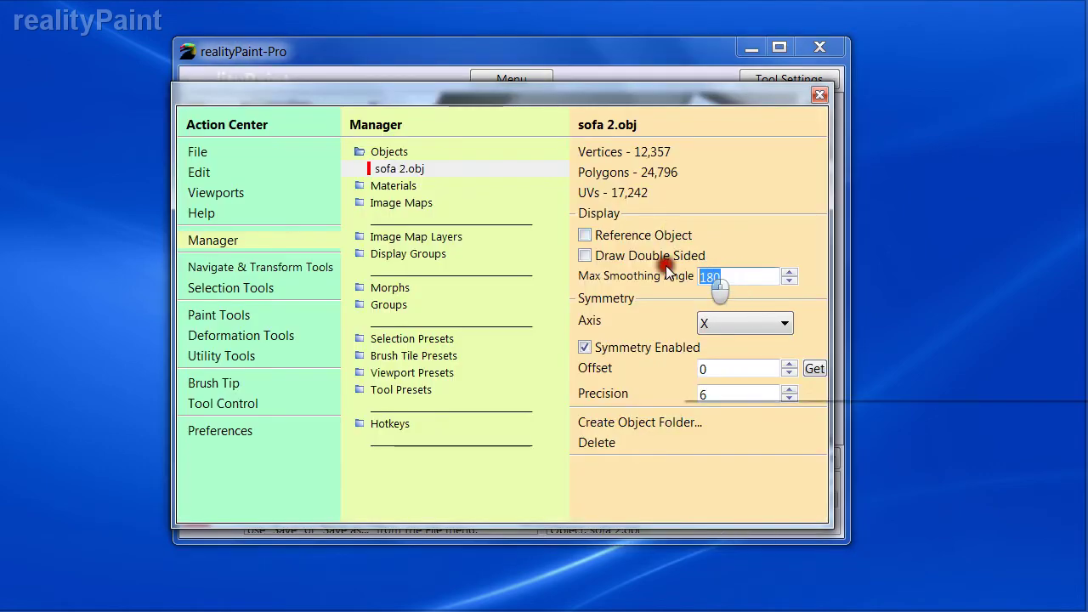
{"action": "right_click", "coordinate": [600, 258]}
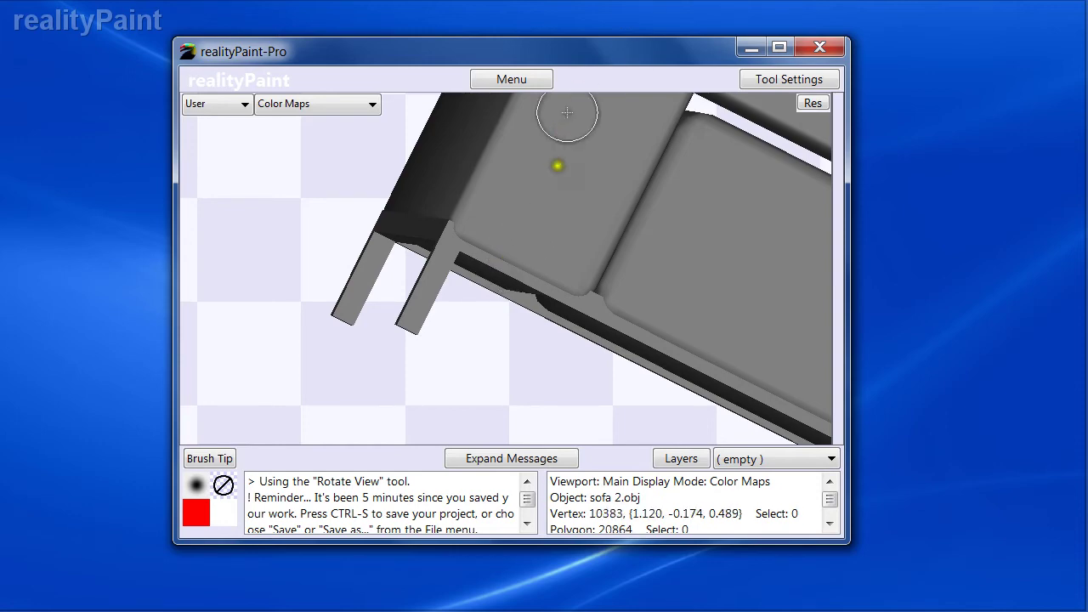
- Change the Max Smoothing Angle of sofa 2.obj to 180 again
{"action": "right_click", "coordinate": [556, 165]}
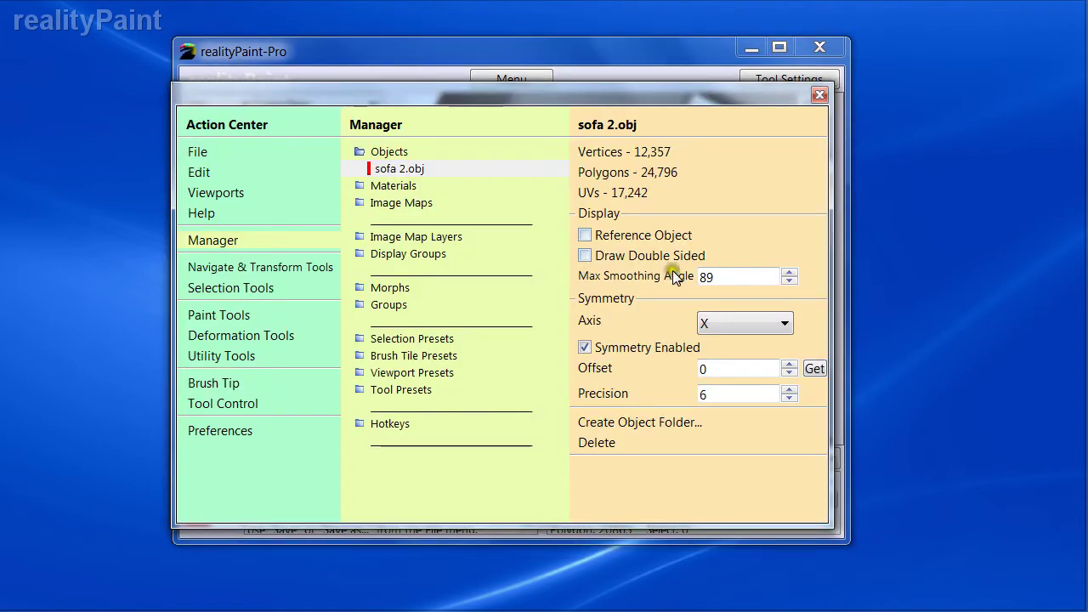
{"action": "double_click", "coordinate": [752, 284]}
{"action": "left_click_drag", "start_coordinate": [727, 276], "coordinate": [638, 271]}
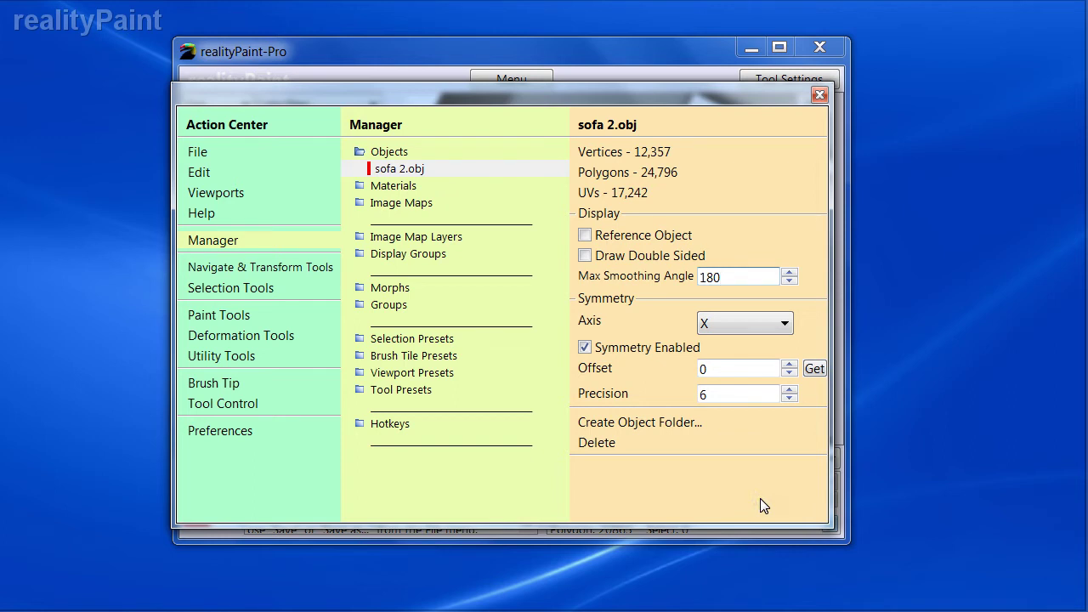
- Return the Max Smoothing Angle of sofa 2.obj to 89
{"action": "left_click", "coordinate": [732, 281]}
{"action": "type", "text": "89"}
{"action": "key", "text": "Return"}
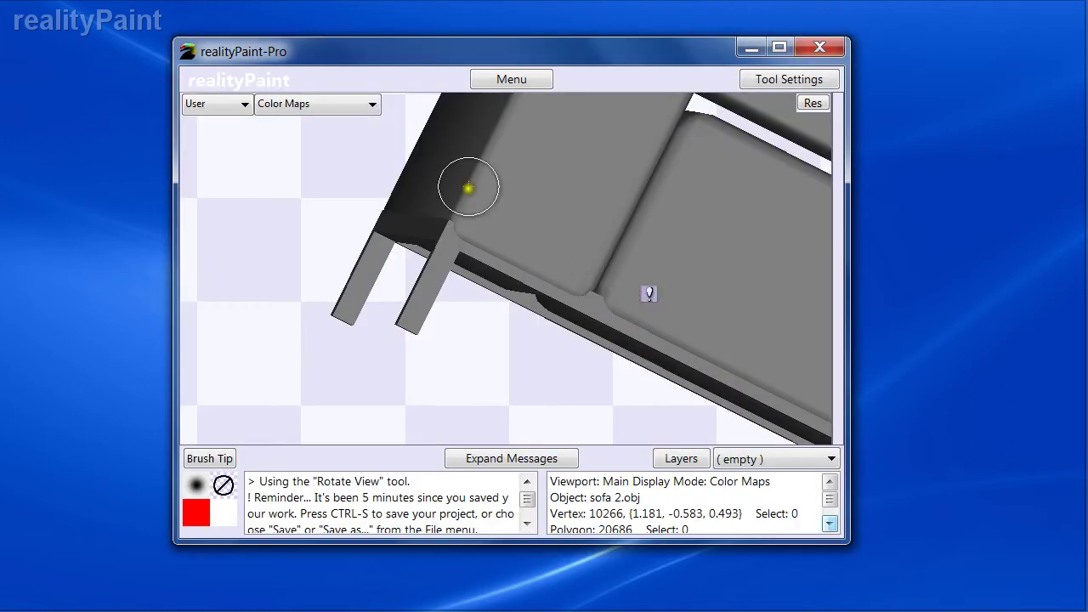
{"action": "key", "text": "space"}
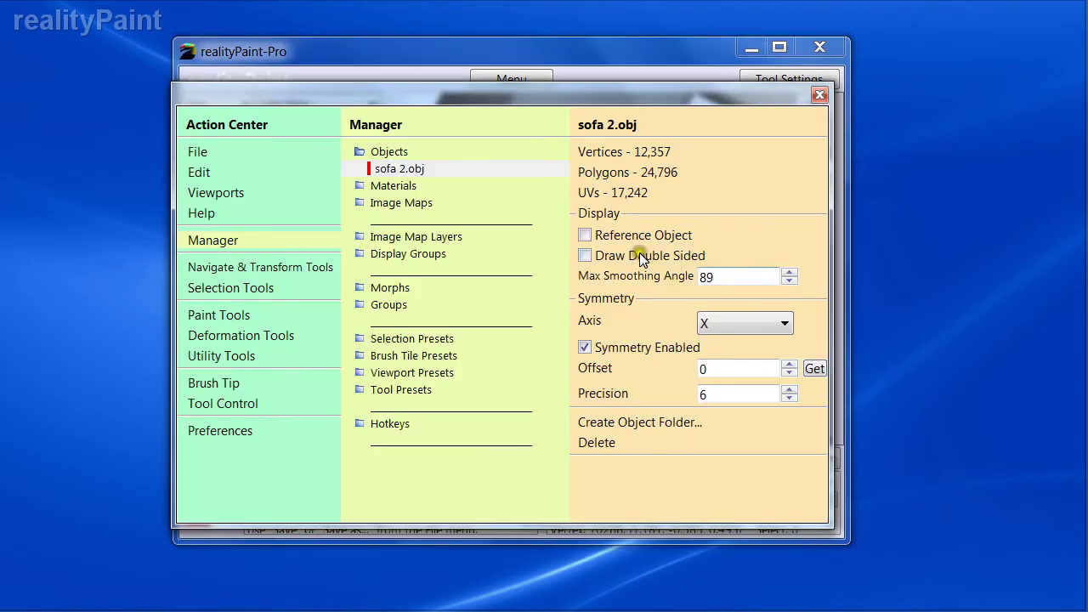
{"action": "key", "text": "space"}
{"action": "key", "text": "space"}
{"action": "key", "text": "space"}
{"action": "key", "text": "space"}
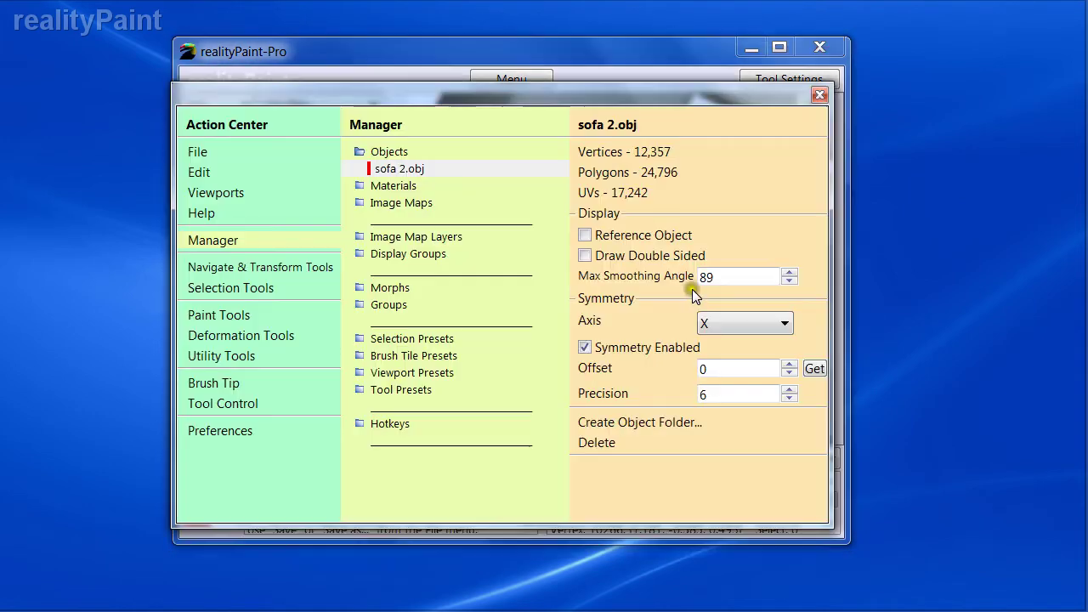
{"action": "key", "text": "space"}
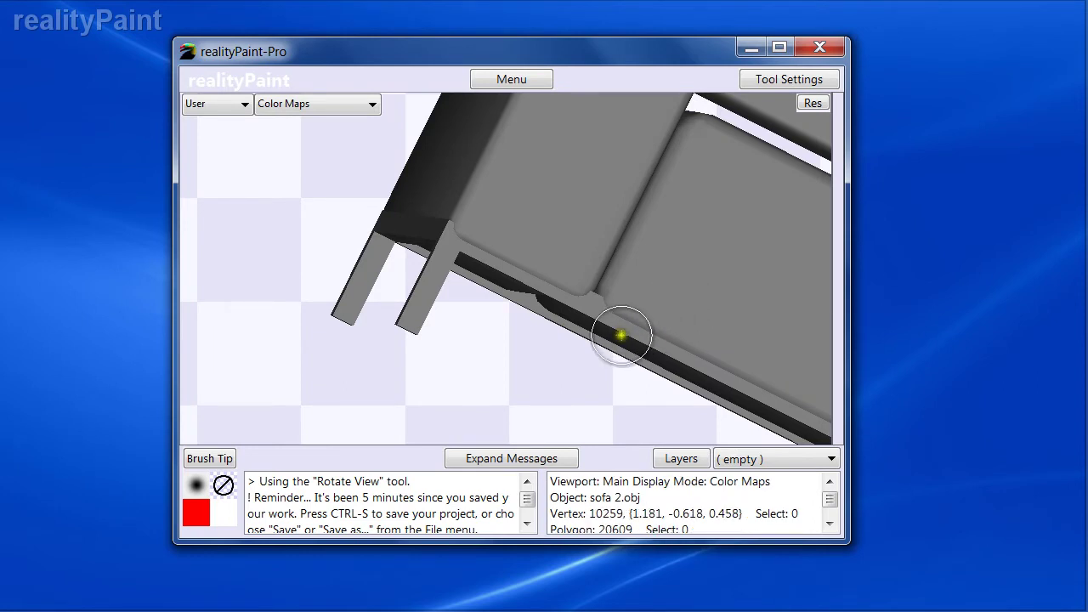
- Try painting red across the sofa's backrest and seat near the armrest with Fade By Angle enabled, and undo the stroke
{"action": "key", "text": "z"}
{"action": "left_click", "coordinate": [720, 280], "text": "alt"}
{"action": "scroll", "coordinate": [677, 284], "scroll_direction": "down", "scroll_amount": 2}
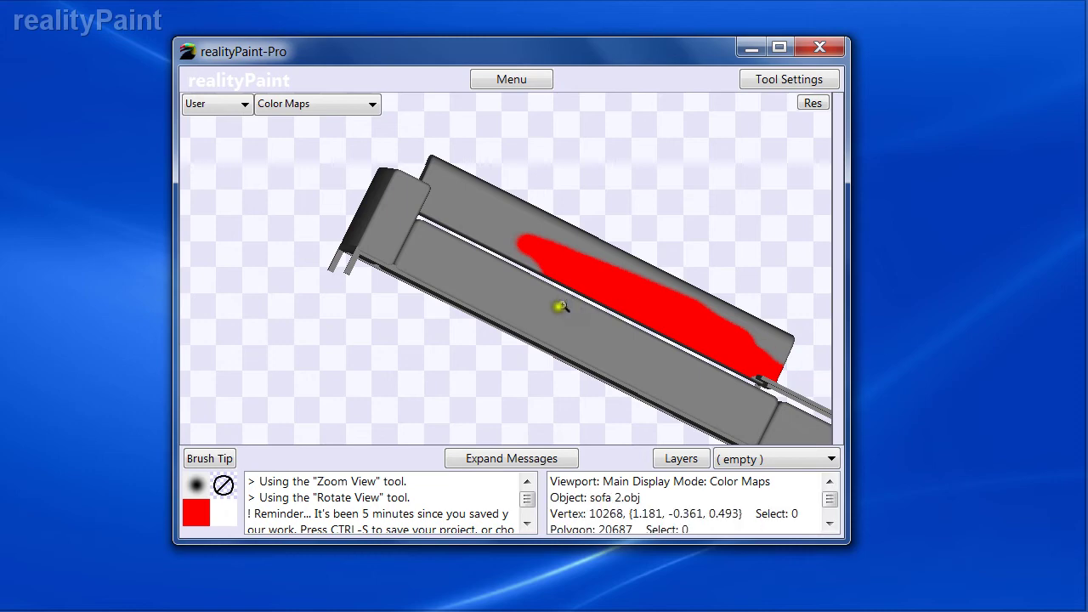
{"action": "key", "text": "r"}
{"action": "left_click_drag", "start_coordinate": [554, 286], "coordinate": [508, 319]}
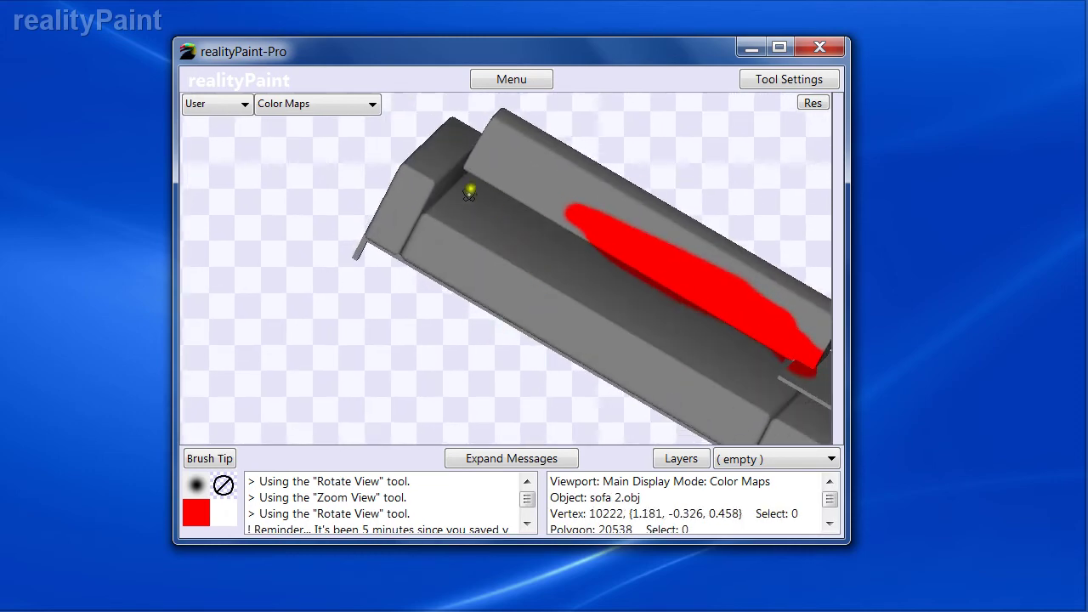
{"action": "key", "text": "space"}
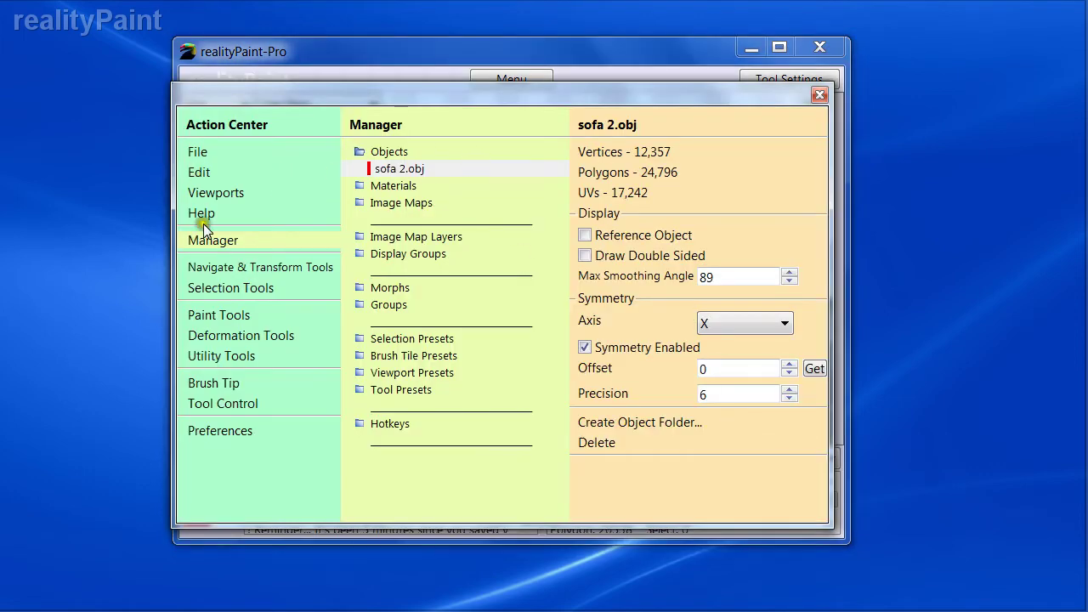
{"action": "left_click", "coordinate": [213, 313]}
{"action": "left_click", "coordinate": [384, 151]}
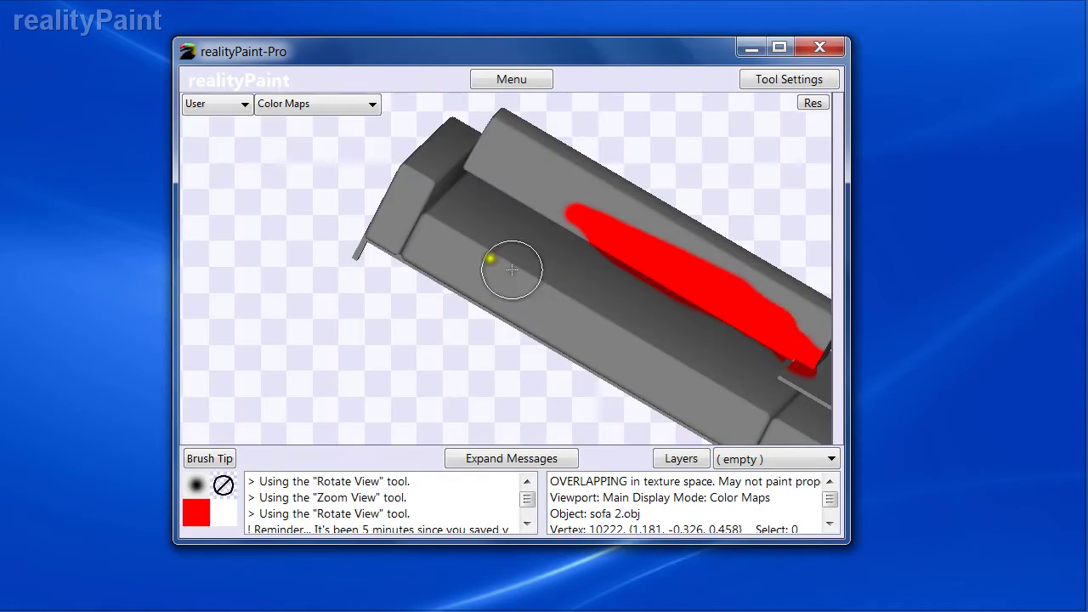
{"action": "mouse_move", "coordinate": [477, 174]}
{"action": "left_mouse_down"}
{"action": "mouse_move", "coordinate": [482, 209]}
{"action": "mouse_move", "coordinate": [462, 244]}
{"action": "left_mouse_up"}
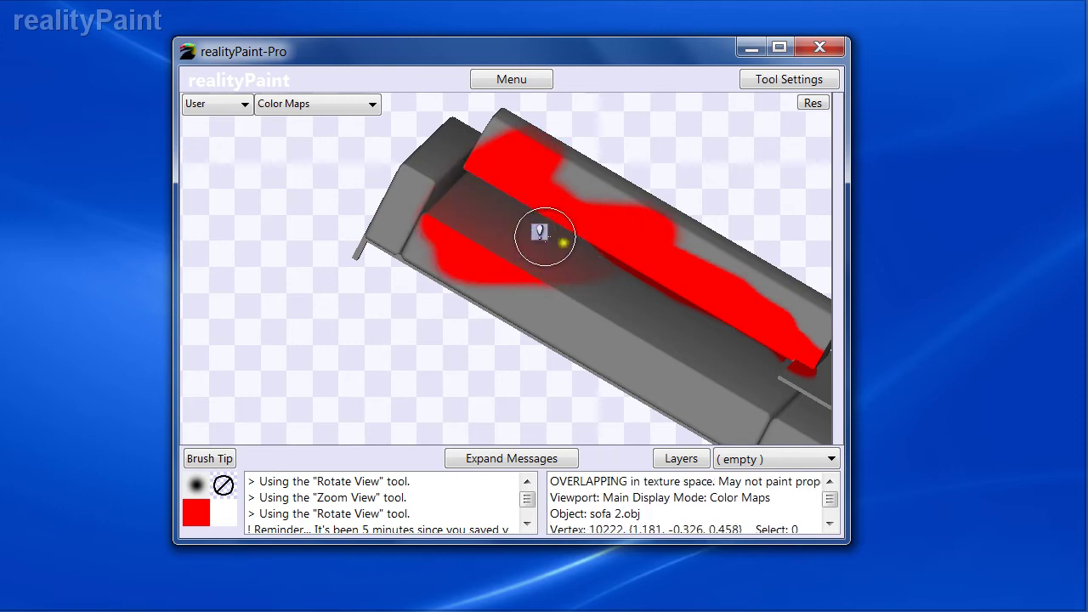
{"action": "key", "text": "ctrl+z"}
- Turn off Fade By Angle for the Paint Brush
{"action": "right_click", "coordinate": [787, 367]}
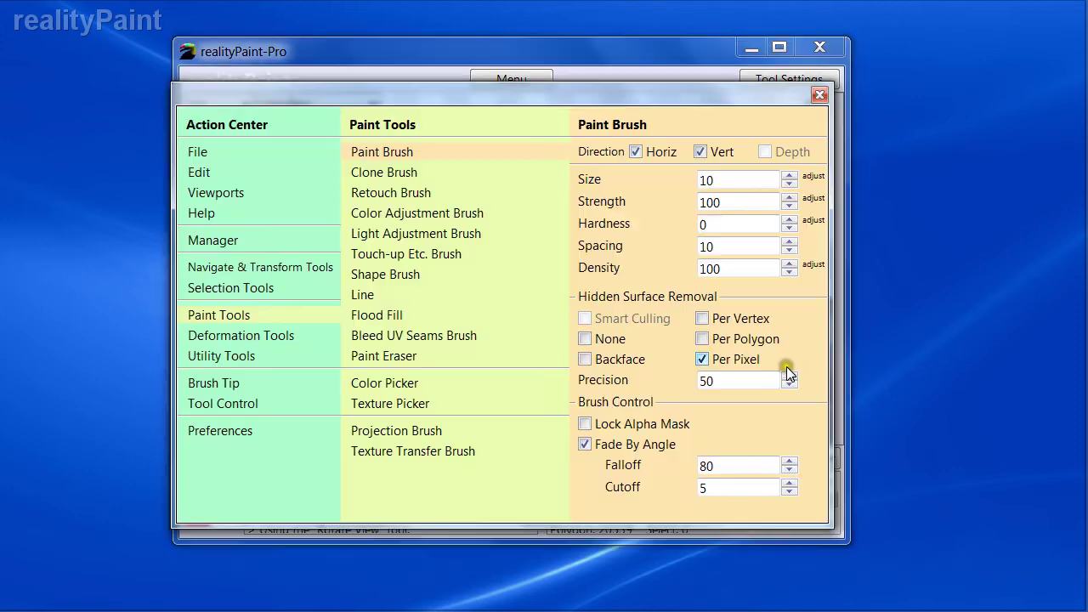
{"action": "left_click", "coordinate": [720, 360]}
{"action": "left_click", "coordinate": [630, 445]}
{"action": "right_click", "coordinate": [619, 437]}
- Try painting red over the armrest, backrest and seat without Fade By Angle, inspect the coverage from the front, and undo the stroke
{"action": "mouse_move", "coordinate": [532, 195]}
{"action": "left_mouse_down"}
{"action": "mouse_move", "coordinate": [413, 233]}
{"action": "mouse_move", "coordinate": [546, 182]}
{"action": "mouse_move", "coordinate": [620, 284]}
{"action": "left_mouse_up"}
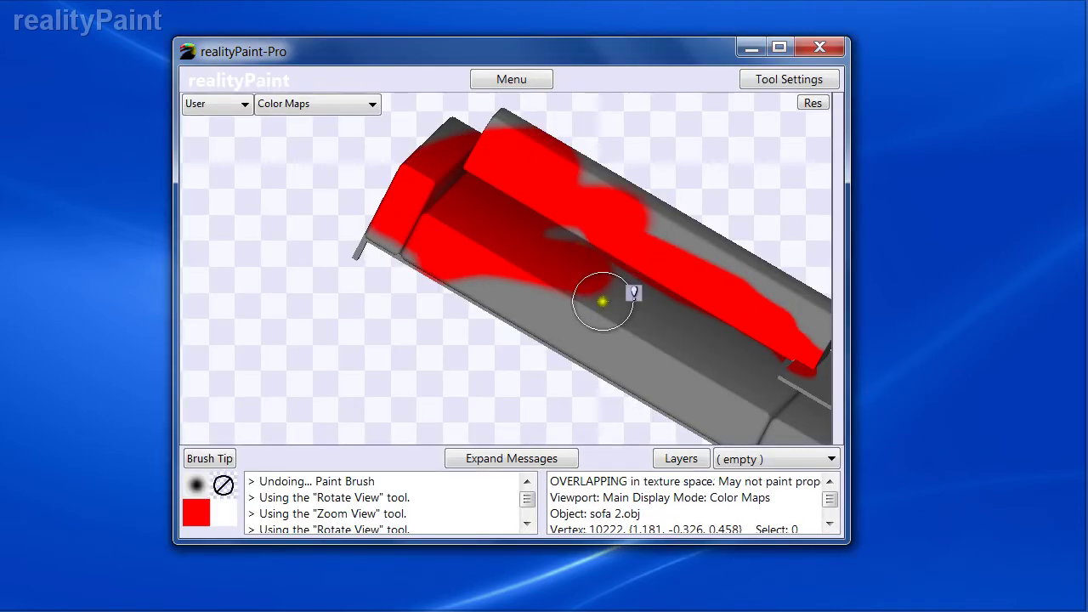
{"action": "mouse_move", "coordinate": [521, 241]}
{"action": "left_mouse_down", "text": "alt"}
{"action": "mouse_move", "coordinate": [554, 220]}
{"action": "mouse_move", "coordinate": [539, 232]}
{"action": "left_mouse_up", "text": "alt"}
{"action": "middle_click_drag", "start_coordinate": [521, 240], "coordinate": [525, 267]}
{"action": "middle_click_drag", "start_coordinate": [575, 367], "coordinate": [641, 359]}
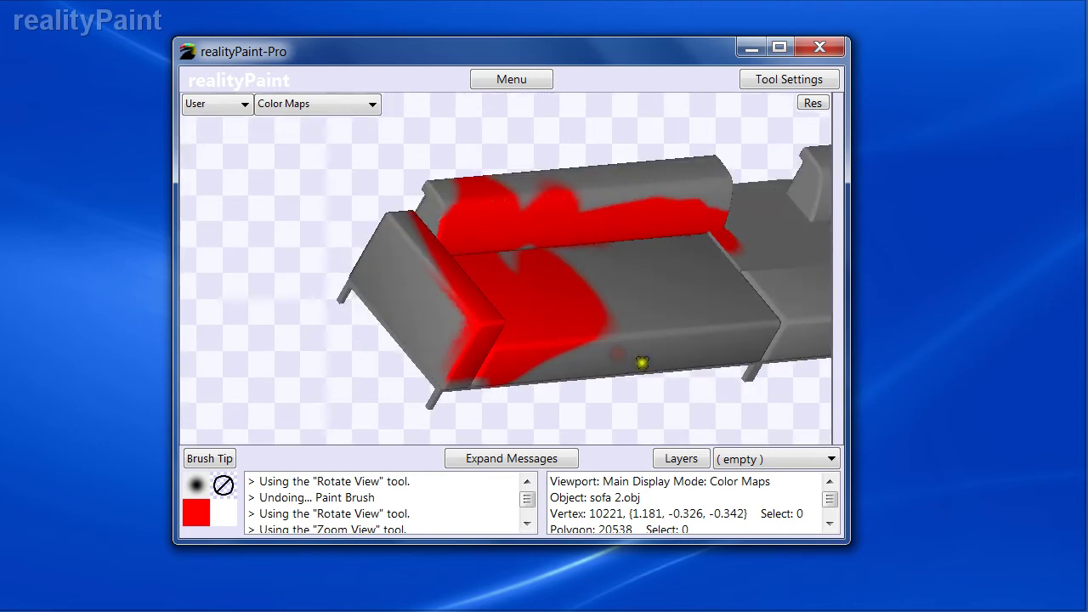
{"action": "key", "text": "ctrl+z"}
- Paint red over the outer side of the armrest and the adjoining end of the seat with the Paint Brush
{"action": "right_click", "coordinate": [507, 309]}
{"action": "left_click", "coordinate": [381, 152]}
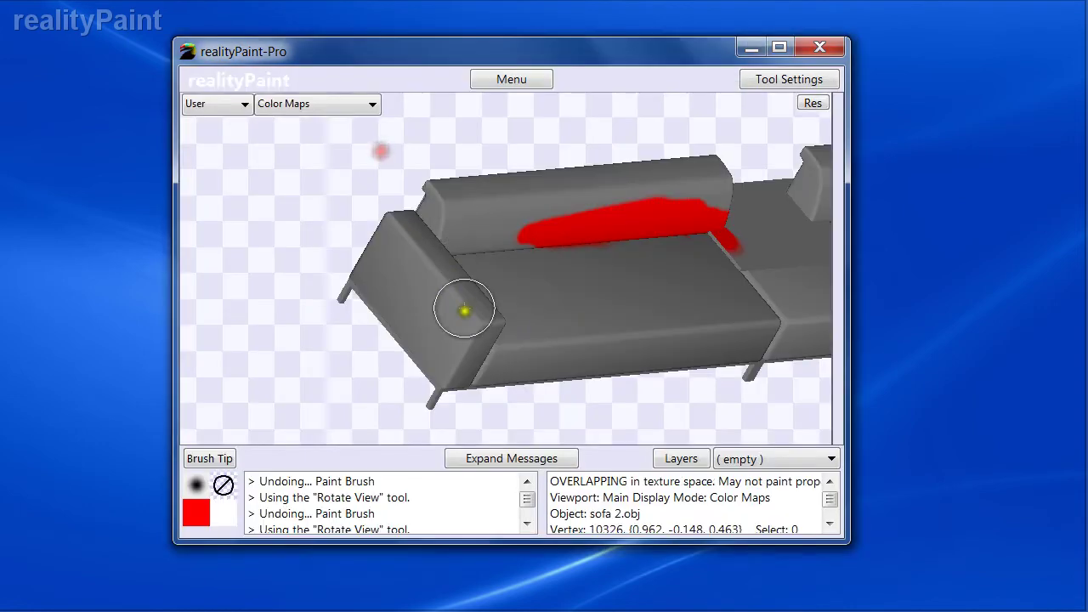
{"action": "mouse_move", "coordinate": [459, 308]}
{"action": "left_mouse_down"}
{"action": "mouse_move", "coordinate": [567, 267]}
{"action": "mouse_move", "coordinate": [437, 304]}
{"action": "mouse_move", "coordinate": [589, 350]}
{"action": "left_mouse_up"}
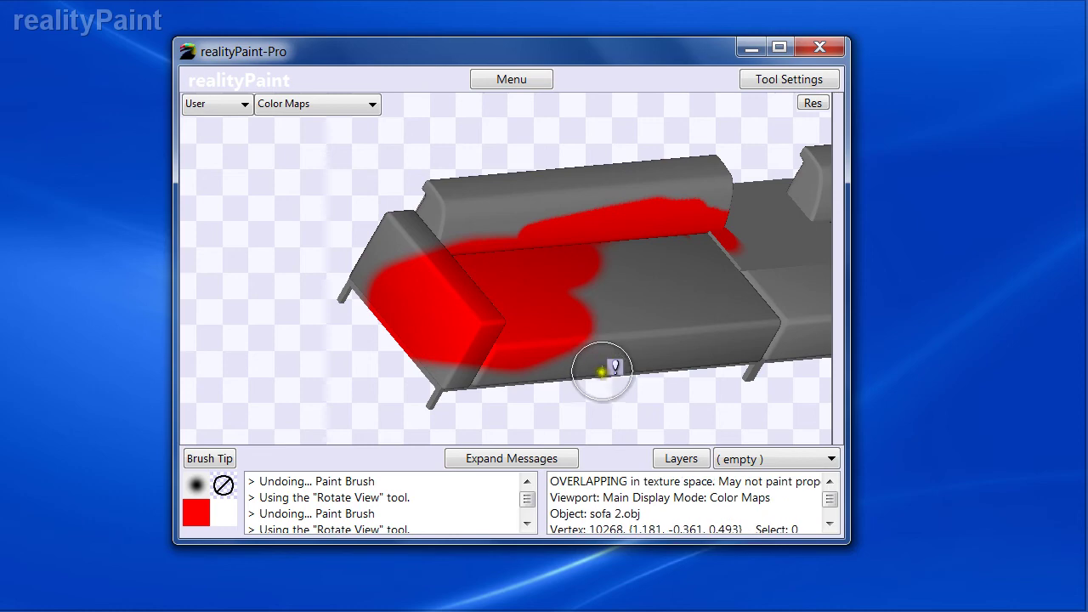
- Inspect the red paint coverage on the armrest, seat and backrest from low angles and close up near the sofa leg
{"action": "mouse_move", "coordinate": [576, 303]}
{"action": "middle_mouse_down"}
{"action": "mouse_move", "coordinate": [532, 328]}
{"action": "mouse_move", "coordinate": [467, 328]}
{"action": "middle_mouse_up"}
{"action": "middle_click_drag", "start_coordinate": [474, 288], "coordinate": [572, 240]}
{"action": "key", "text": "space"}
{"action": "key", "text": "space"}
{"action": "key", "text": "space"}
{"action": "key", "text": "Escape"}
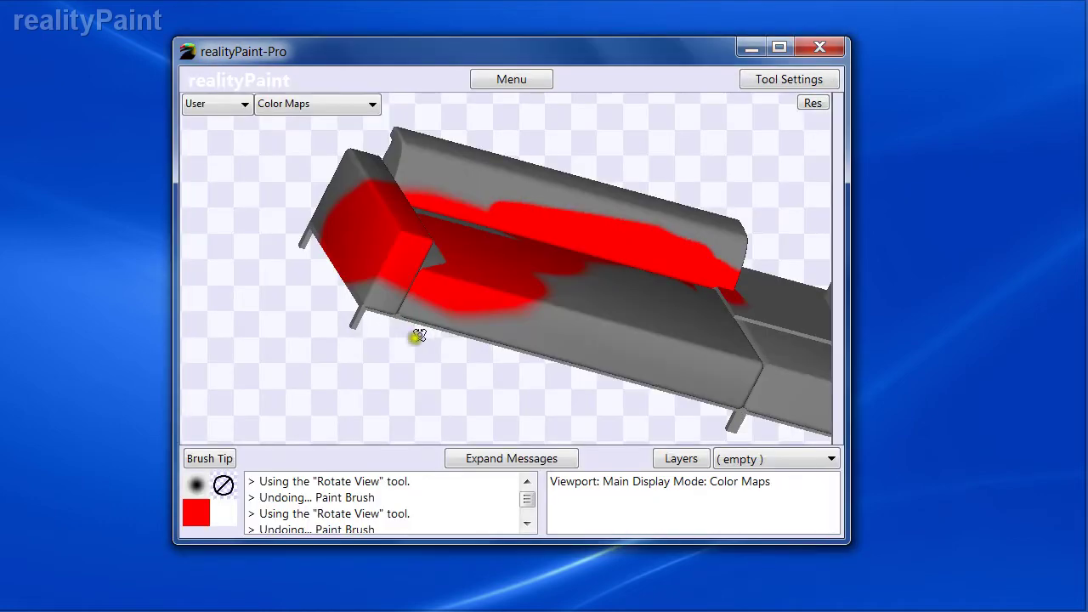
{"action": "middle_click_drag", "start_coordinate": [417, 340], "coordinate": [379, 317]}
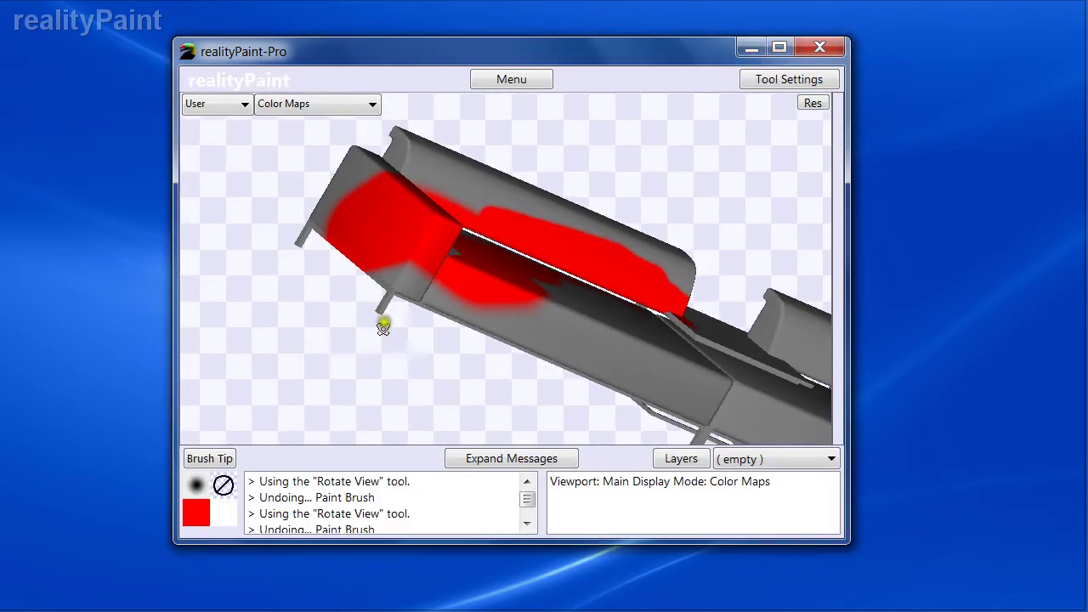
{"action": "key", "text": "z"}
{"action": "left_click_drag", "start_coordinate": [352, 262], "coordinate": [438, 338]}
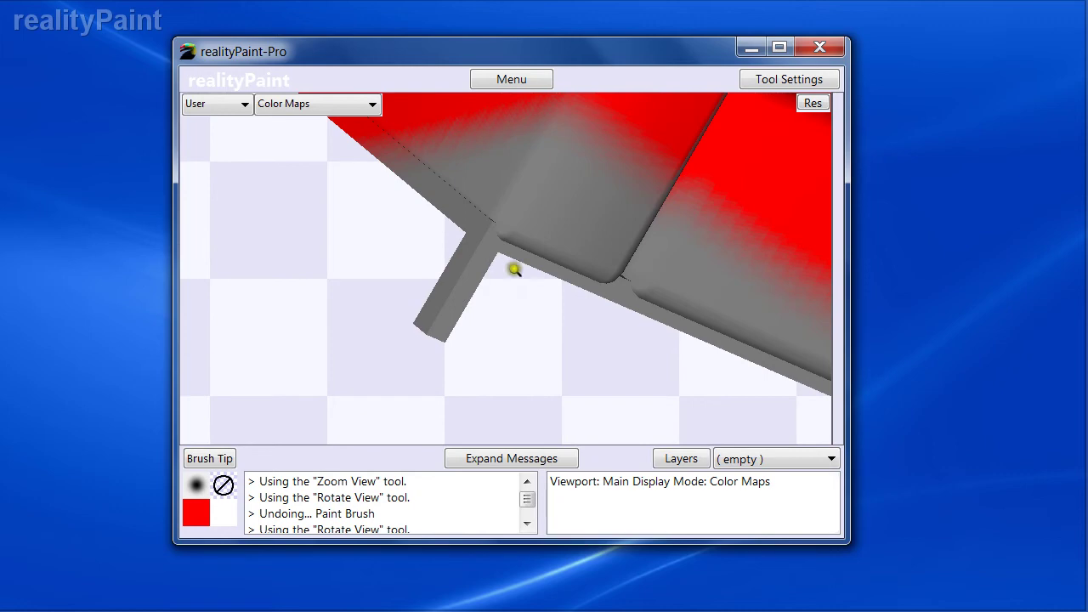
{"action": "middle_click_drag", "start_coordinate": [578, 244], "coordinate": [493, 179]}
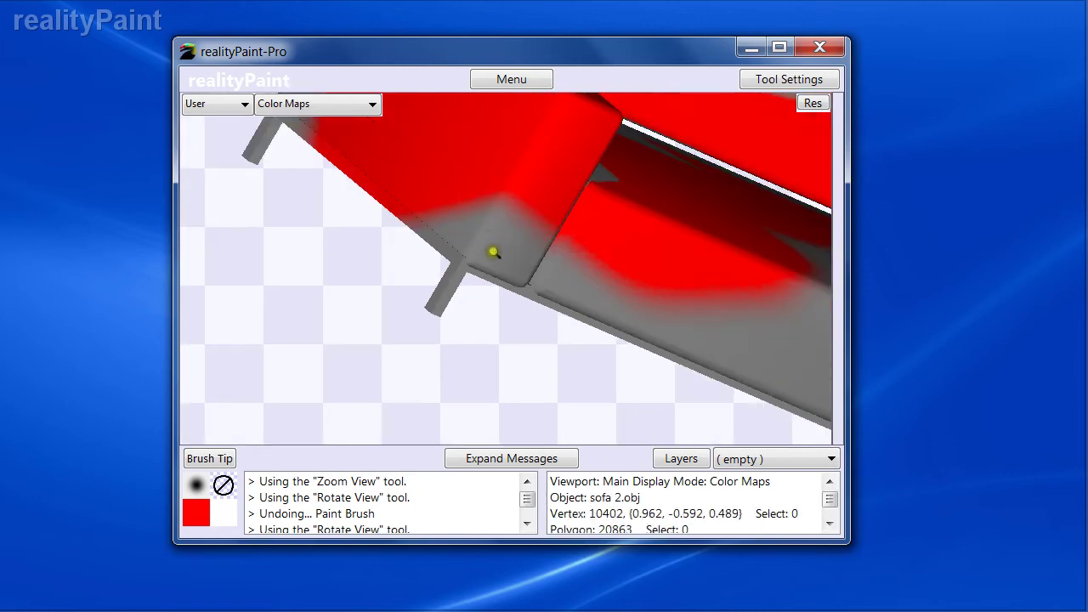
{"action": "right_click", "coordinate": [692, 263]}
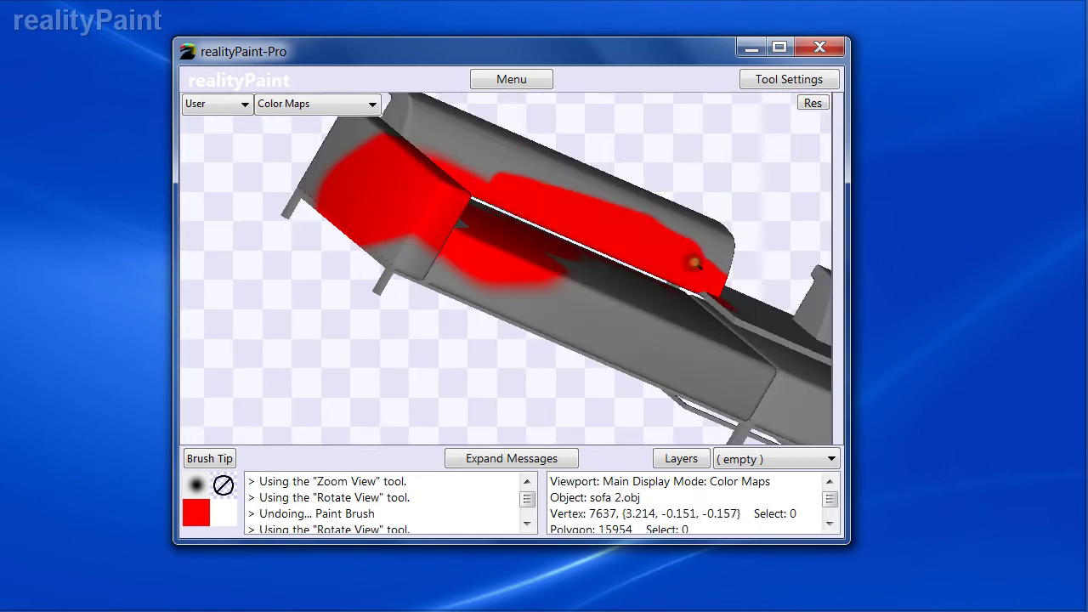
- Undo the remaining red paint strokes on the sofa's armrest, seat and backrest
{"action": "key", "text": "ctrl+z"}
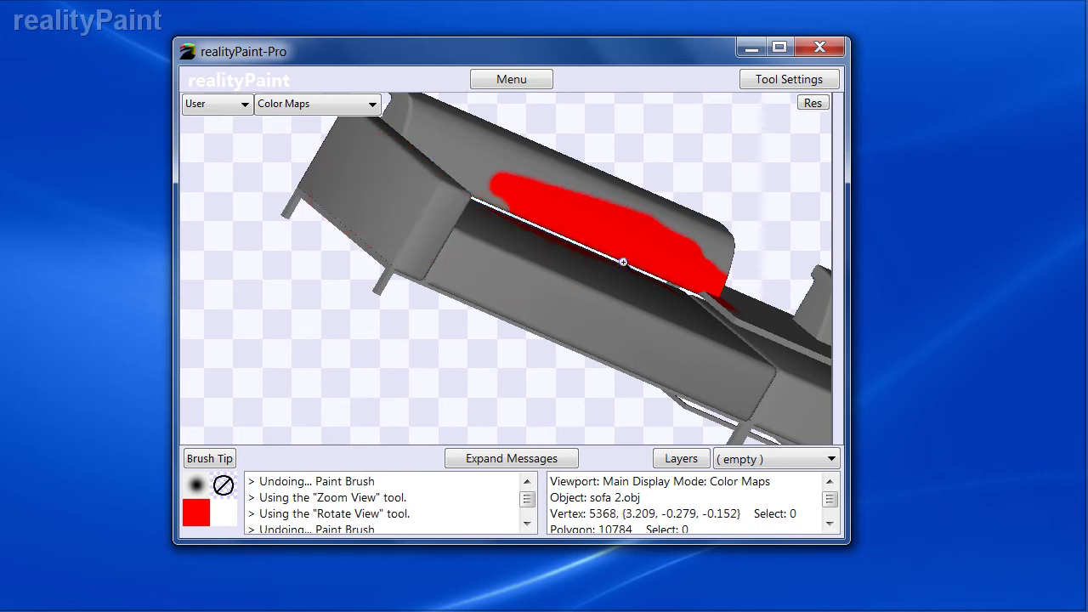
{"action": "key", "text": "ctrl+z"}
{"action": "key", "text": "ctrl+z"}
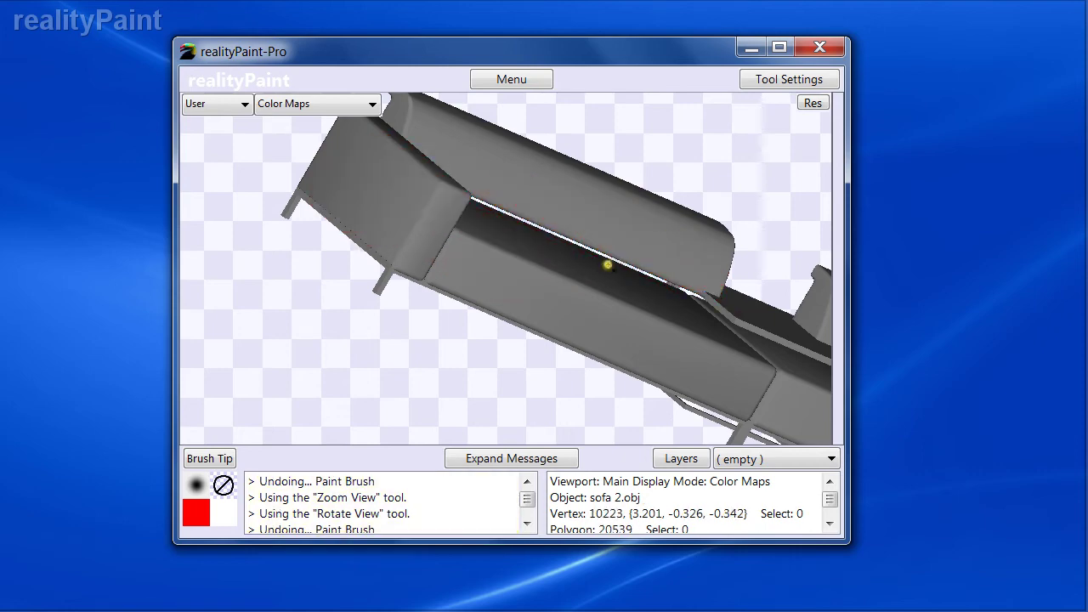
{"action": "right_click", "coordinate": [567, 255]}
{"action": "right_click", "coordinate": [573, 280]}
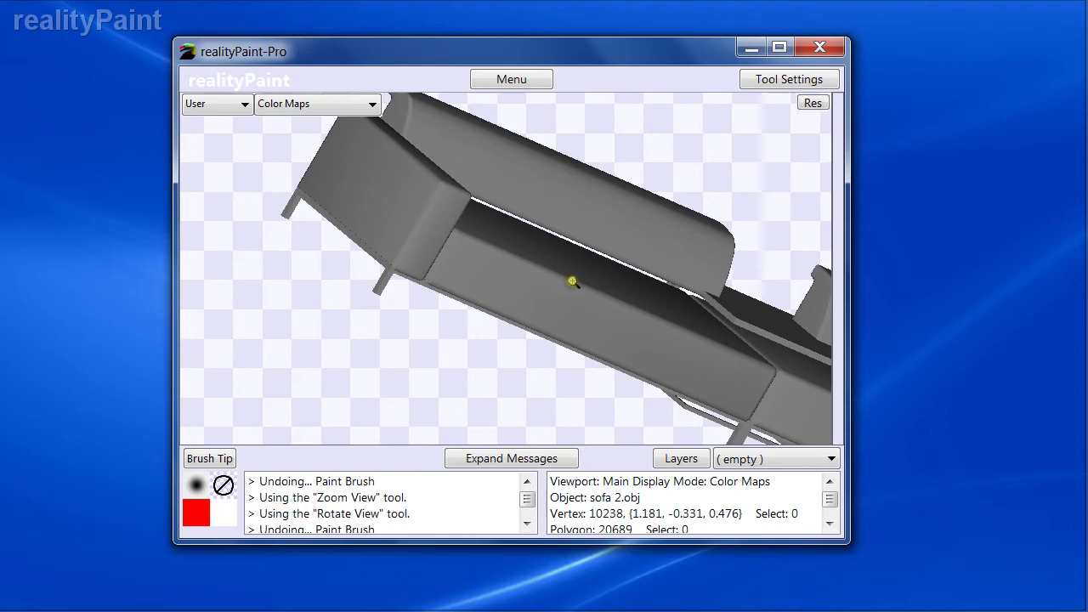
- Show the wireframe over the sofa and activate the Selection Brush
{"action": "key", "text": "w"}
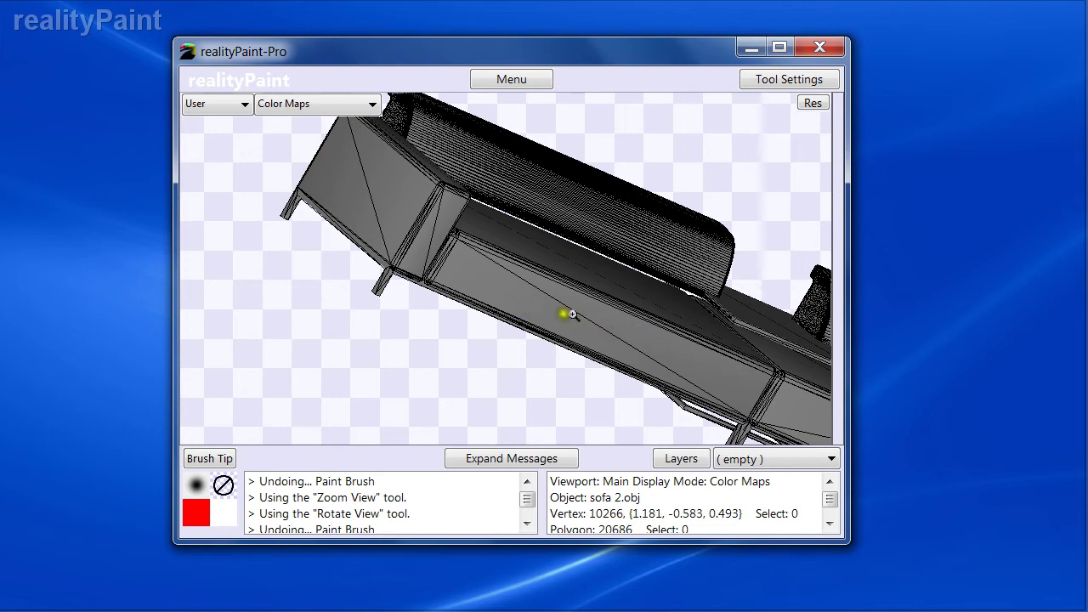
{"action": "key", "text": "space"}
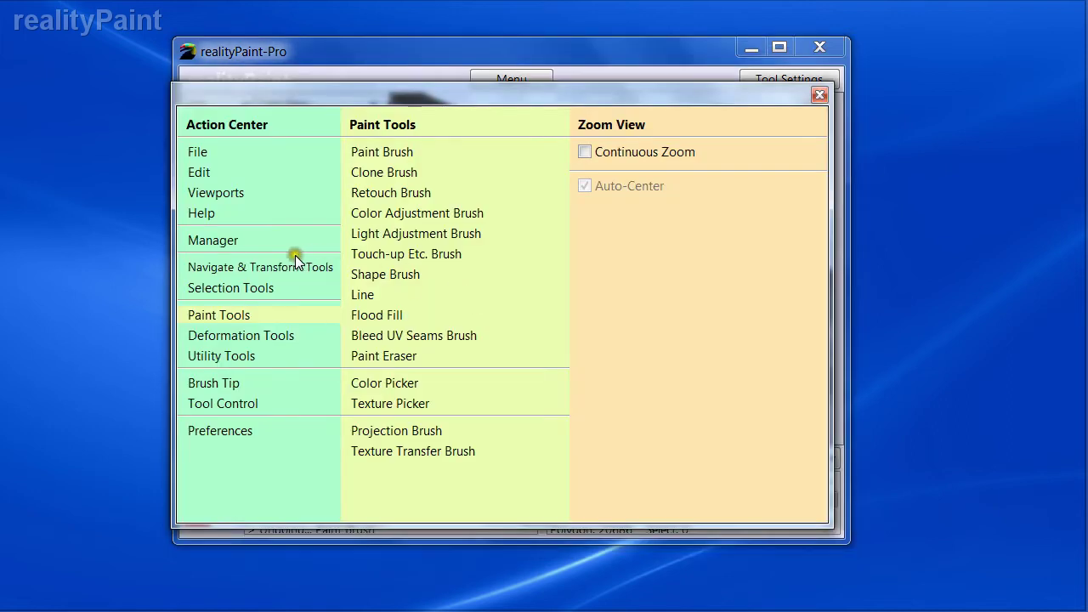
{"action": "left_click", "coordinate": [226, 282]}
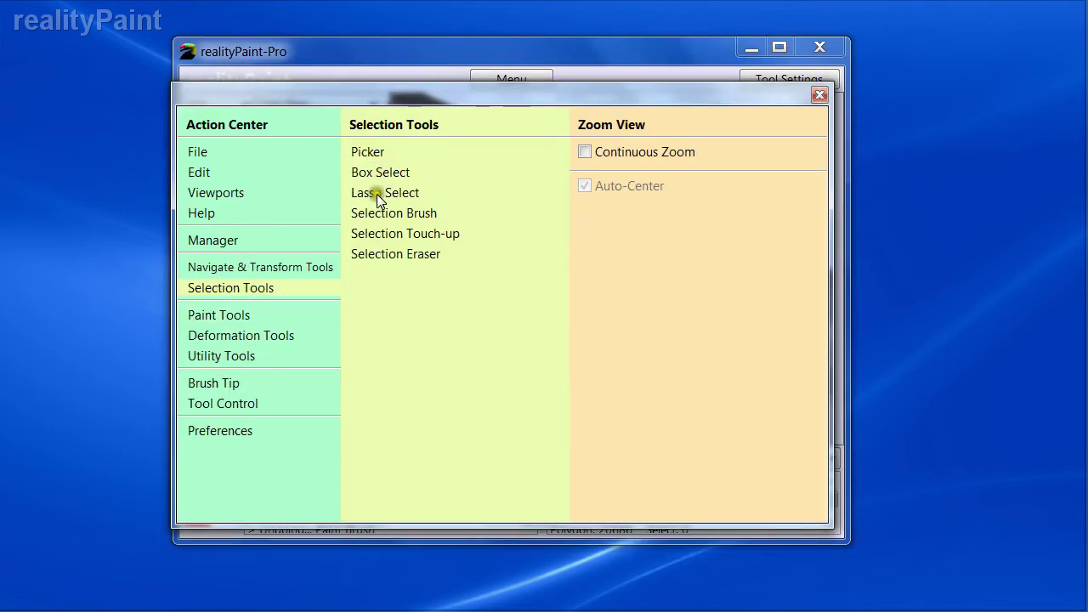
{"action": "left_click", "coordinate": [394, 217]}
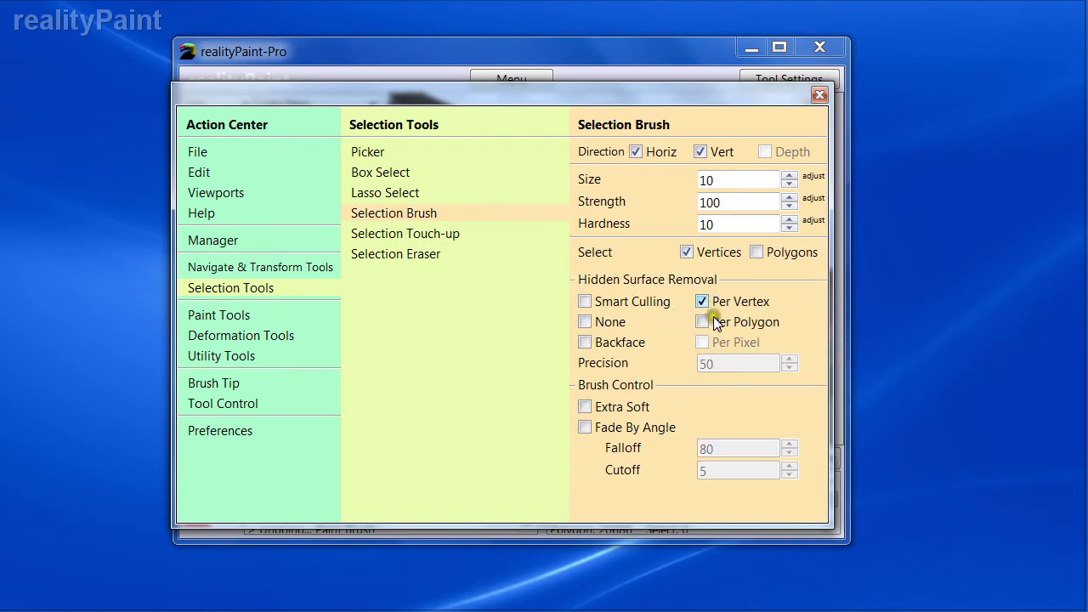
{"action": "key", "text": "Escape"}
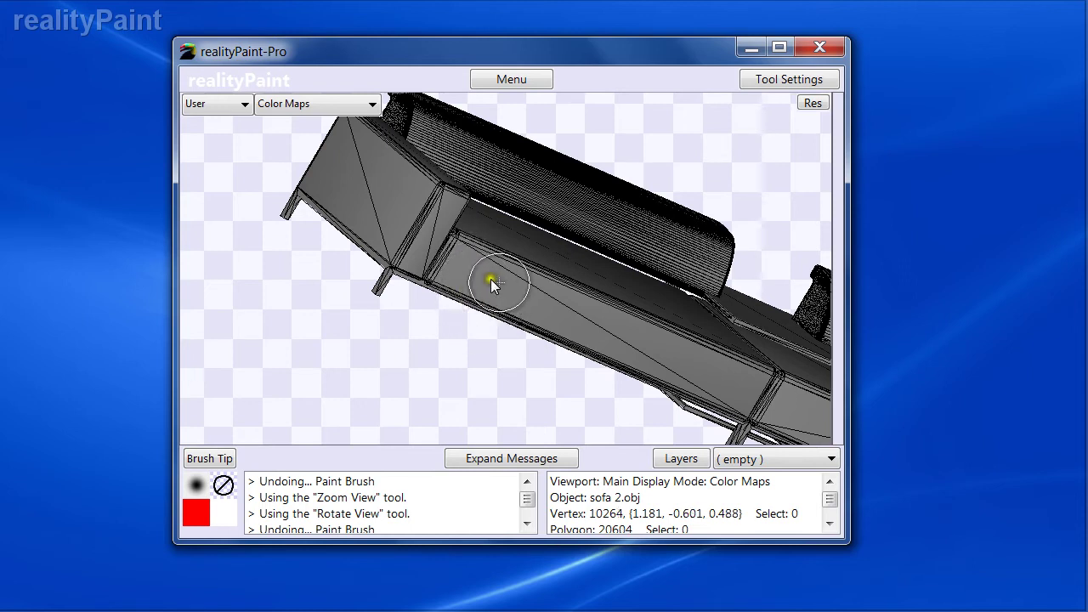
- Try selecting vertices along the front face of the seat with the Selection Brush, and undo the selection
{"action": "left_click_drag", "start_coordinate": [466, 259], "coordinate": [463, 249]}
{"action": "left_click_drag", "start_coordinate": [444, 276], "coordinate": [750, 421]}
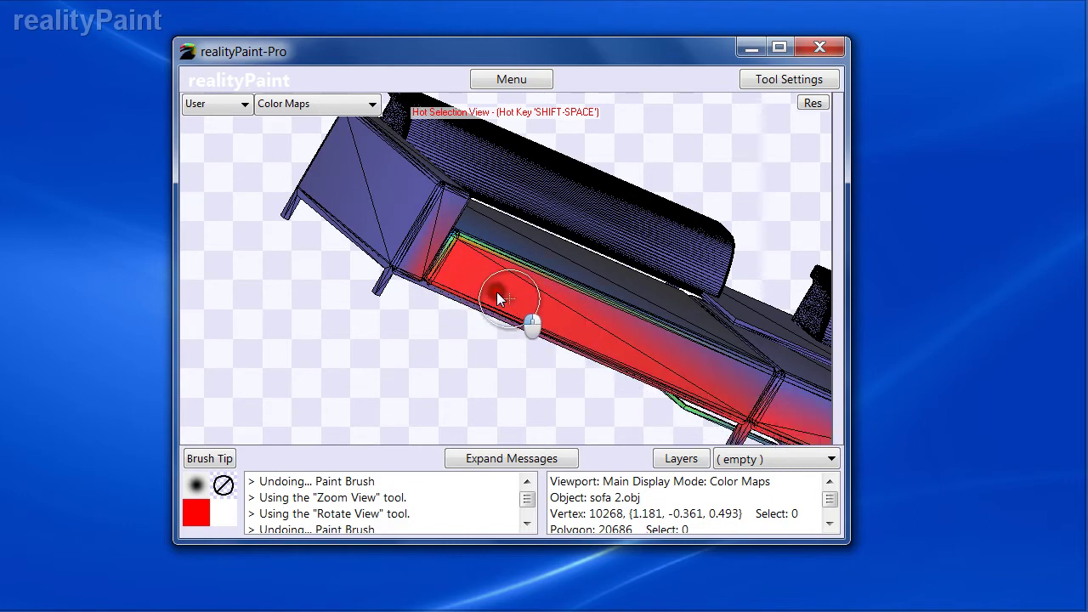
{"action": "left_click_drag", "start_coordinate": [471, 285], "coordinate": [552, 321]}
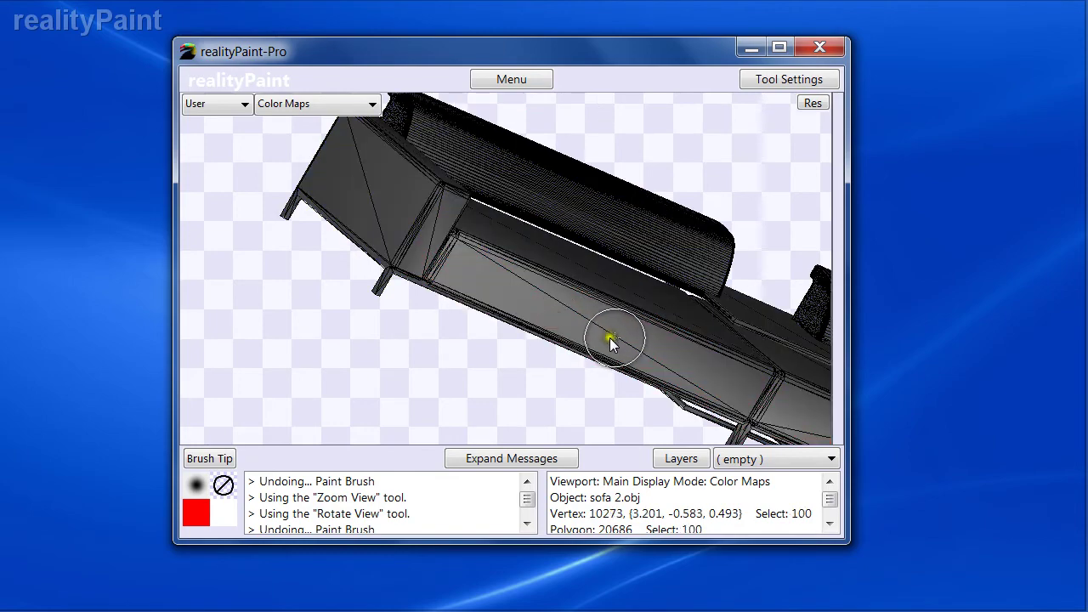
{"action": "key", "text": "ctrl+z"}
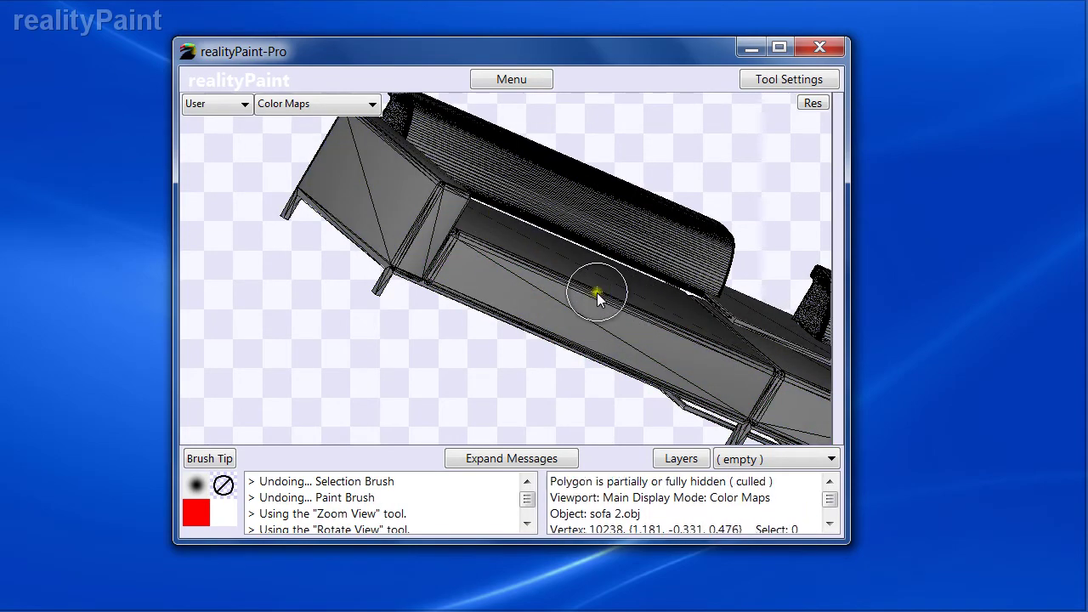
- Try selecting vertices from the middle of the seat's large top polygons with the Selection Brush, seen from above
{"action": "left_click_drag", "start_coordinate": [587, 269], "coordinate": [503, 317], "text": "alt"}
{"action": "right_click_drag", "start_coordinate": [503, 318], "coordinate": [479, 316]}
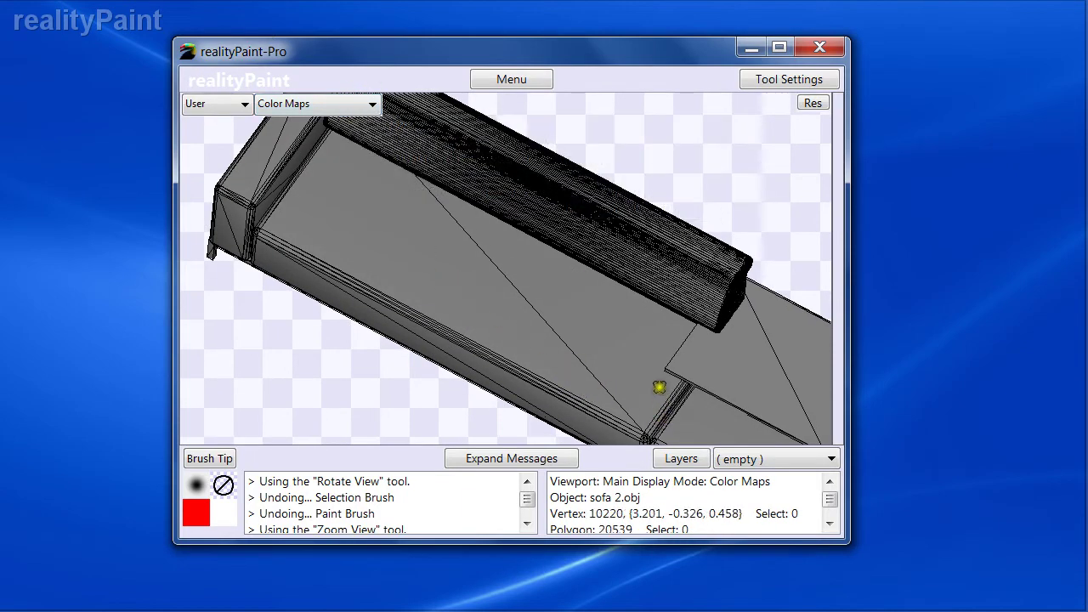
{"action": "key", "text": "space"}
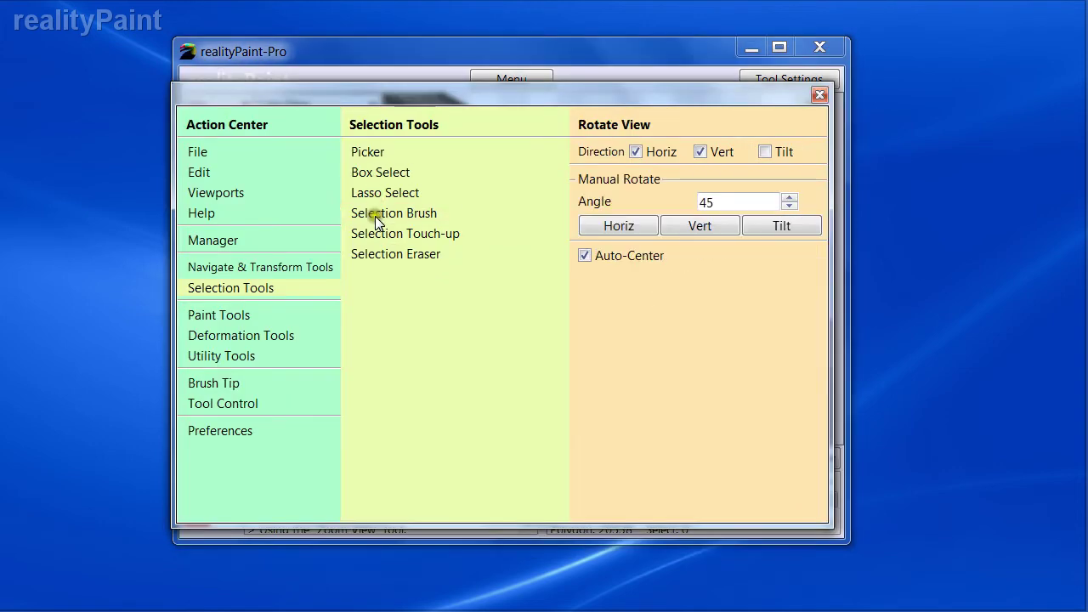
{"action": "left_click", "coordinate": [381, 220]}
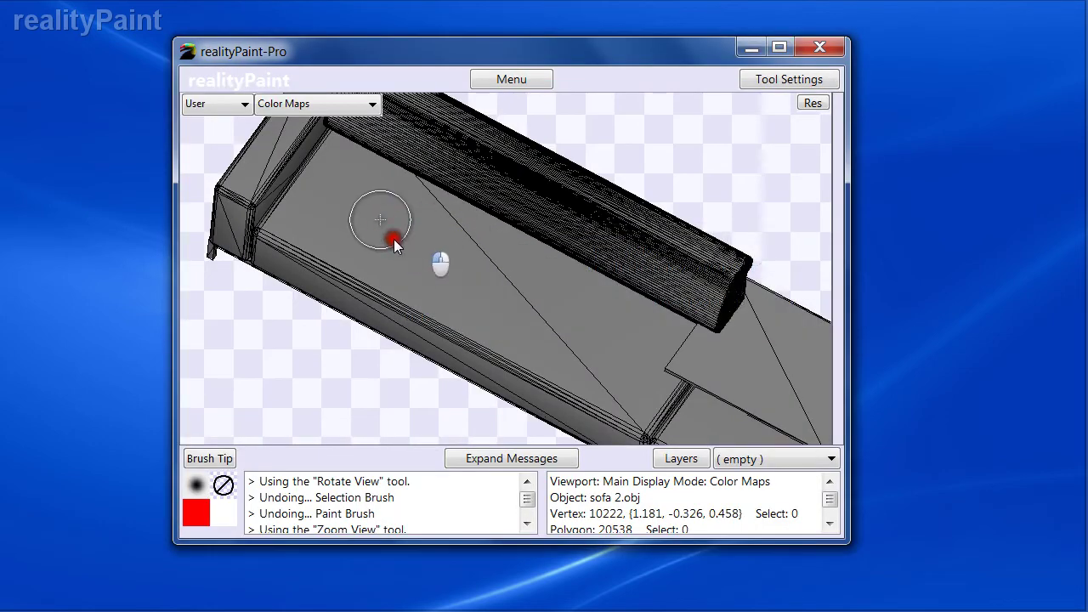
{"action": "left_click", "coordinate": [379, 238]}
{"action": "left_click", "coordinate": [410, 239]}
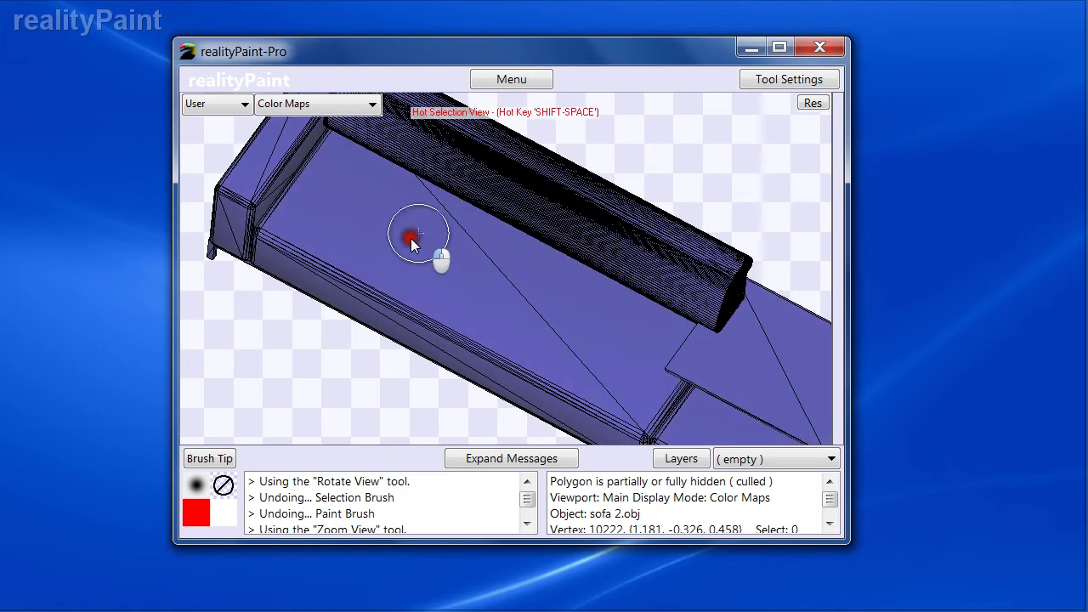
{"action": "key", "text": "shift+space"}
{"action": "key", "text": "shift+space"}
{"action": "key", "text": "shift+space"}
- Set the Selection Brush's hidden surface removal to Smart Culling and try it on the middle of the seat
{"action": "key", "text": "space"}
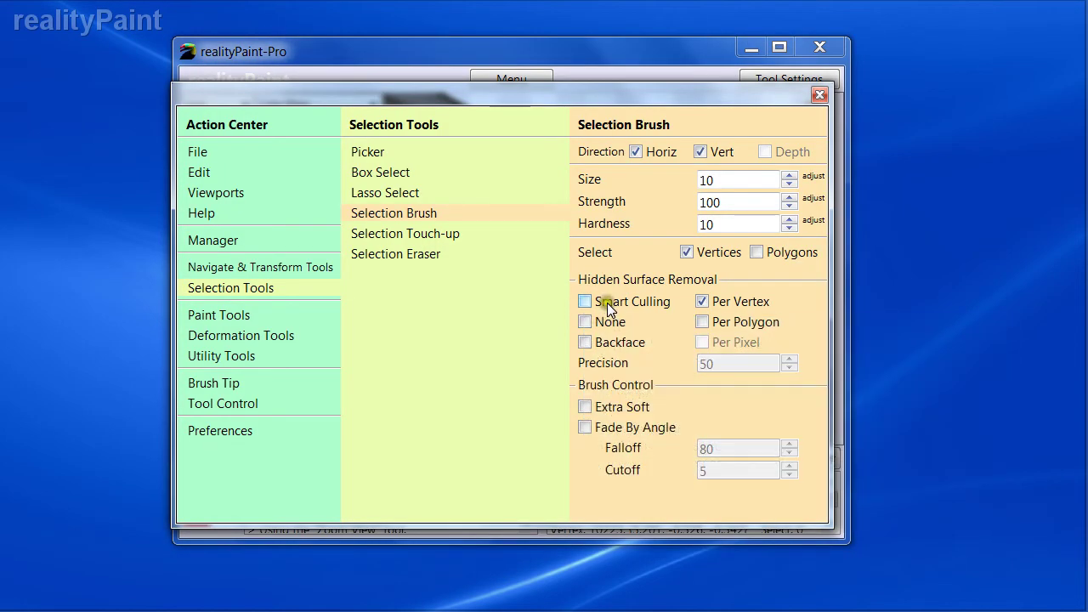
{"action": "mouse_move", "coordinate": [583, 311]}
{"action": "left_click", "coordinate": [621, 300]}
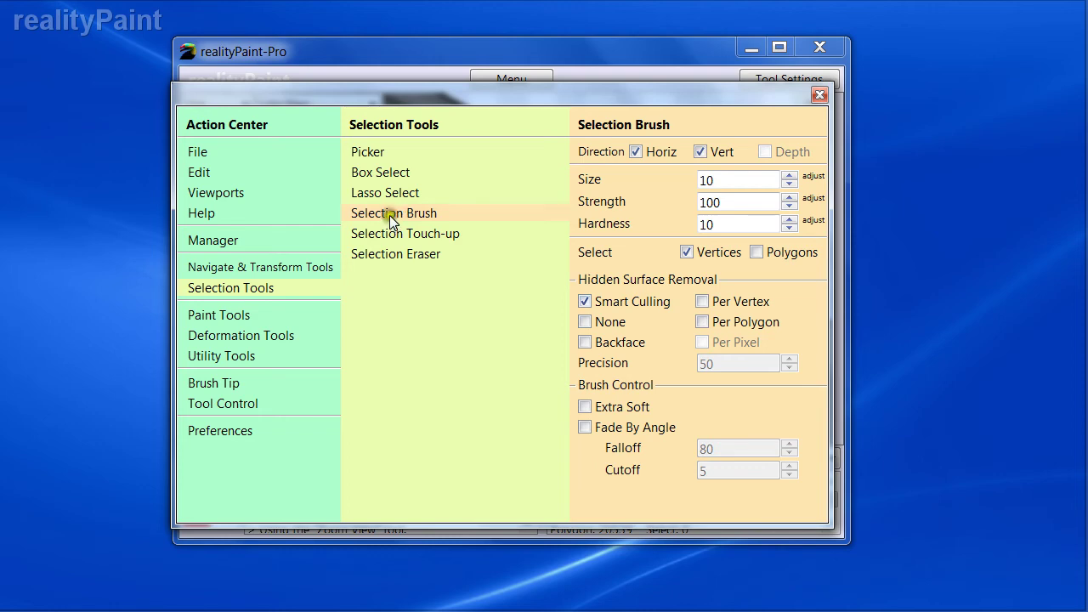
{"action": "mouse_move", "coordinate": [627, 305]}
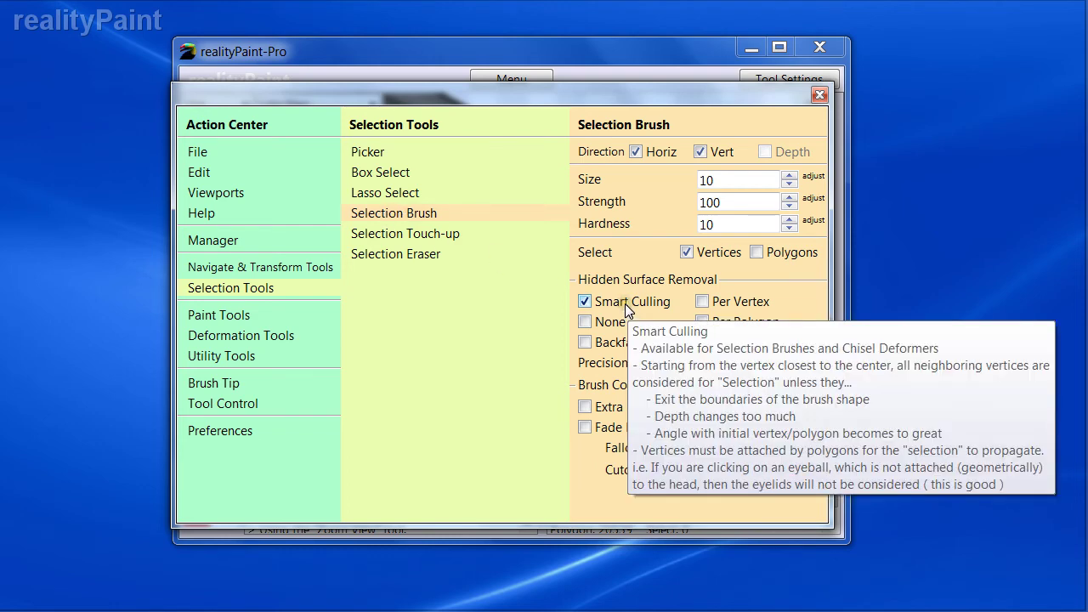
{"action": "key", "text": "space"}
{"action": "mouse_move", "coordinate": [417, 242]}
{"action": "left_mouse_down"}
{"action": "mouse_move", "coordinate": [398, 250]}
{"action": "mouse_move", "coordinate": [376, 212]}
{"action": "mouse_move", "coordinate": [390, 219]}
{"action": "left_mouse_up"}
- Switch the Selection Brush to Polygons and back to Vertices, and try it on the middle of the seat
{"action": "key", "text": "space"}
{"action": "left_click", "coordinate": [757, 253]}
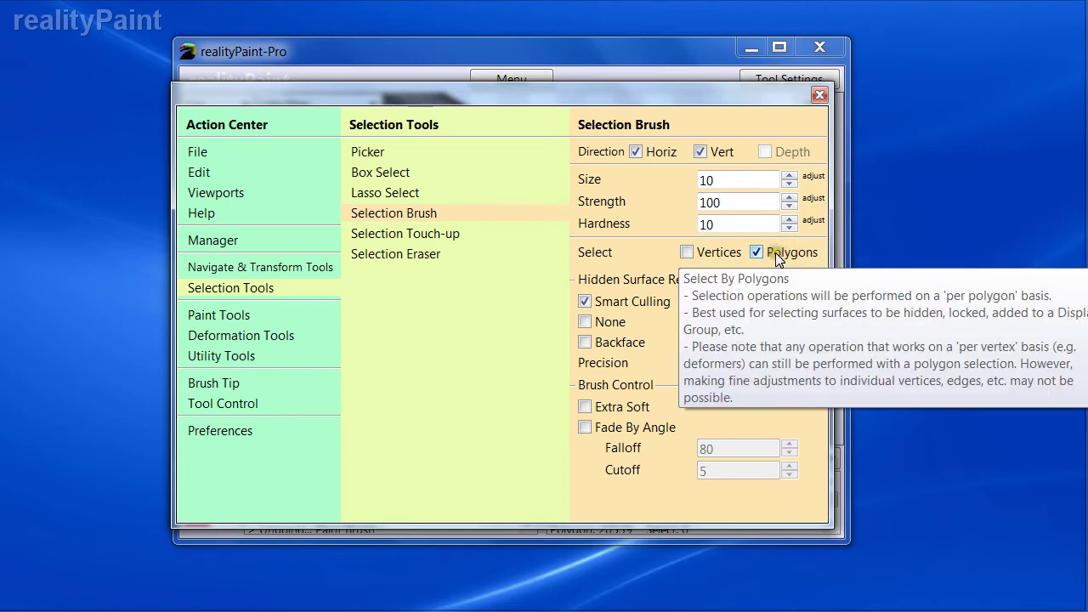
{"action": "left_click", "coordinate": [709, 253]}
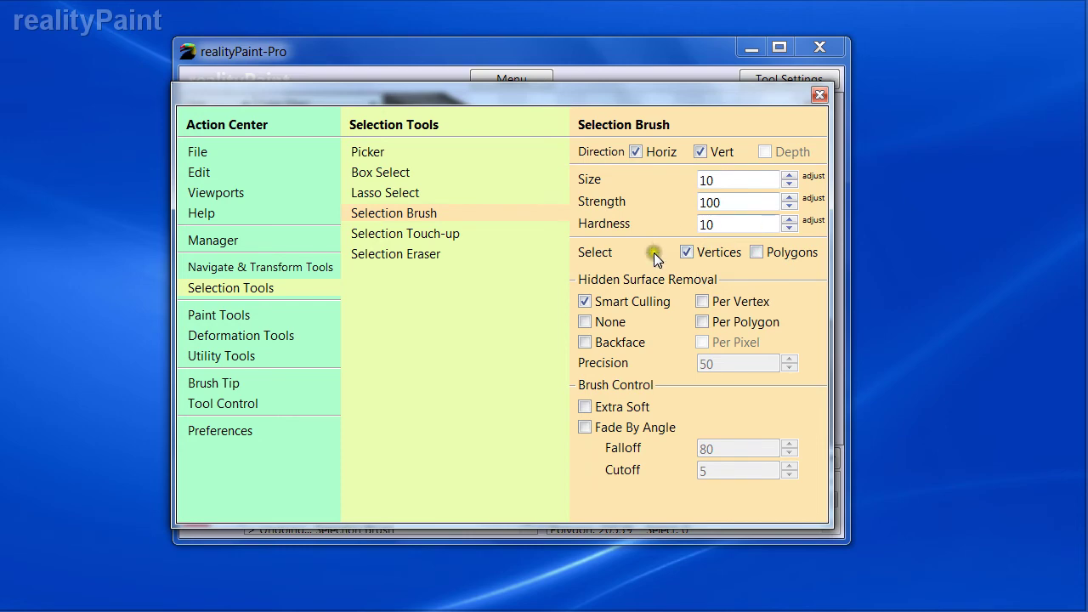
{"action": "key", "text": "Escape"}
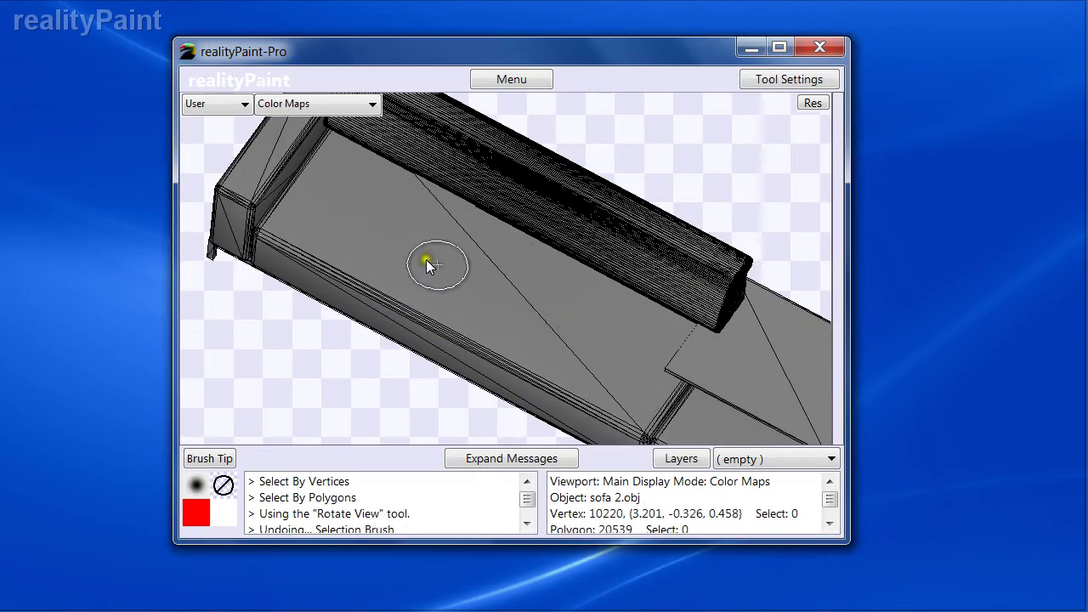
{"action": "left_click", "coordinate": [401, 243]}
{"action": "left_click", "coordinate": [400, 240]}
- Set the Selection Brush to select polygons and check the Per Vertex description
{"action": "key", "text": "space"}
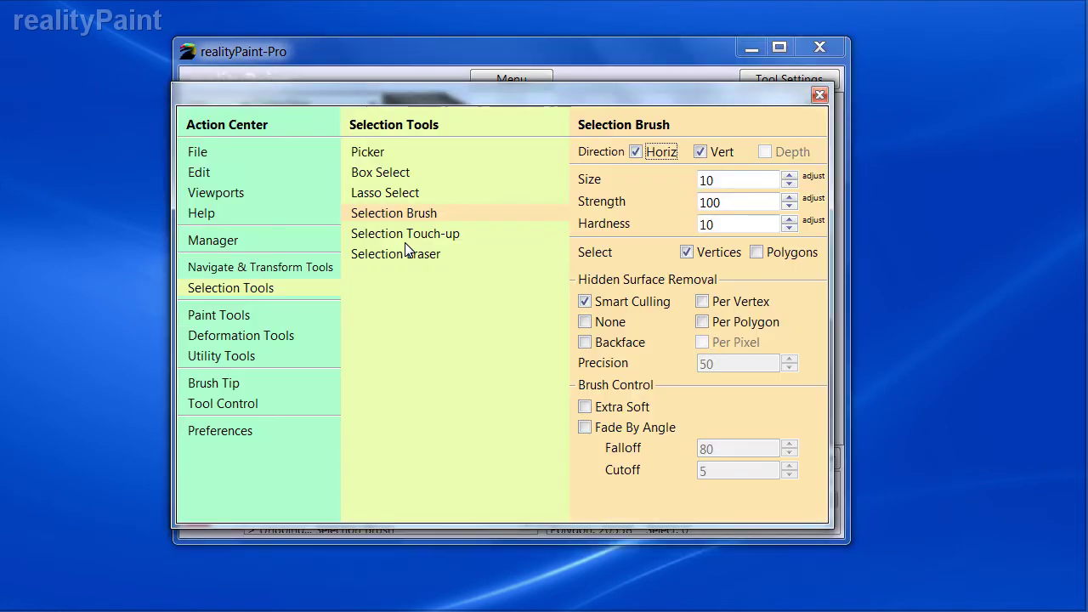
{"action": "left_click", "coordinate": [789, 253]}
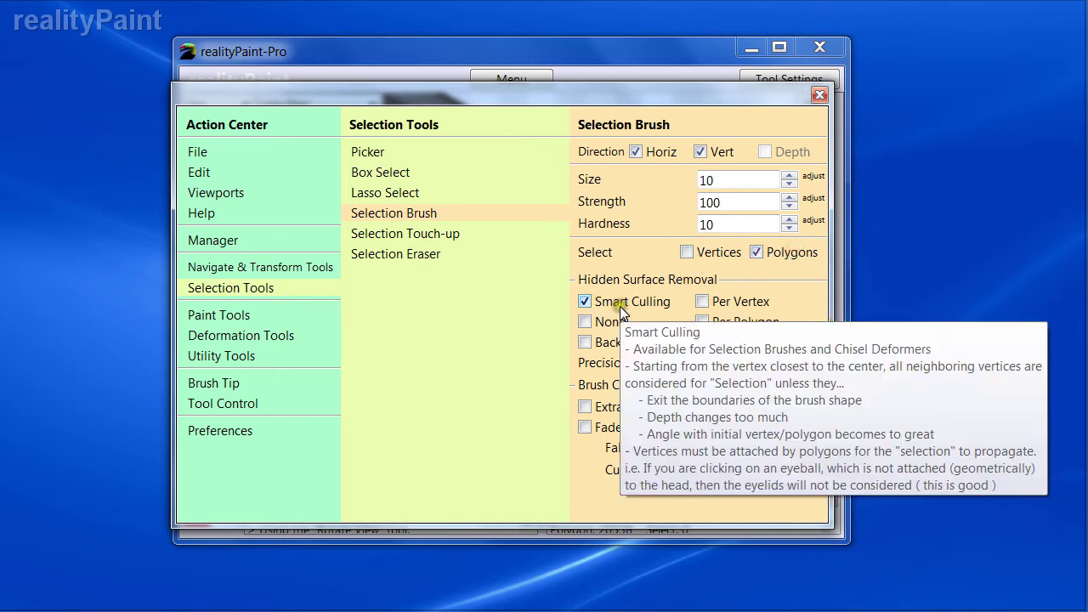
{"action": "mouse_move", "coordinate": [733, 306]}
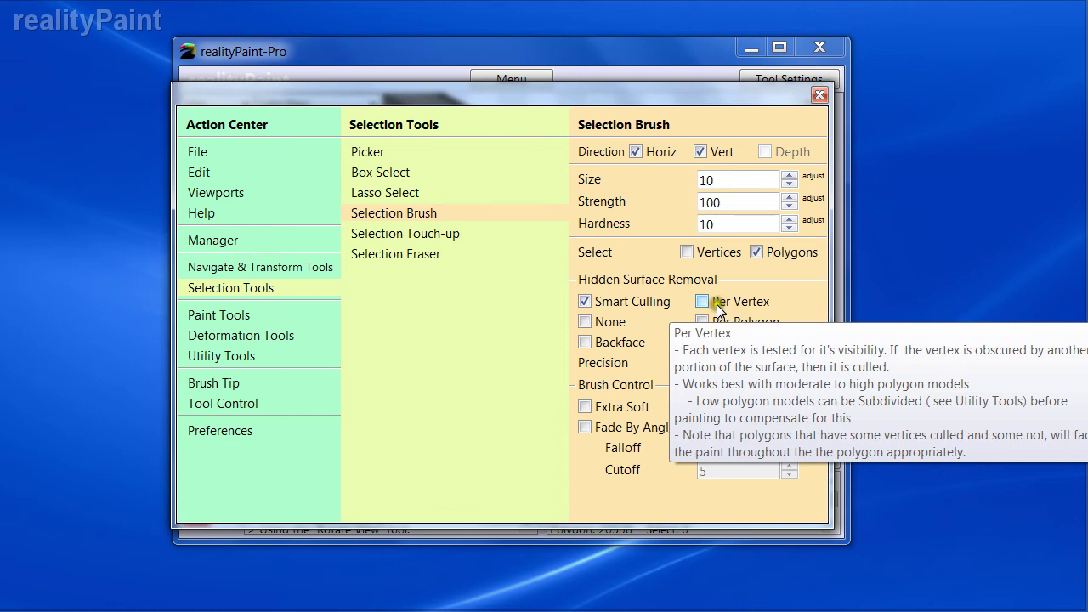
{"action": "key", "text": "space"}
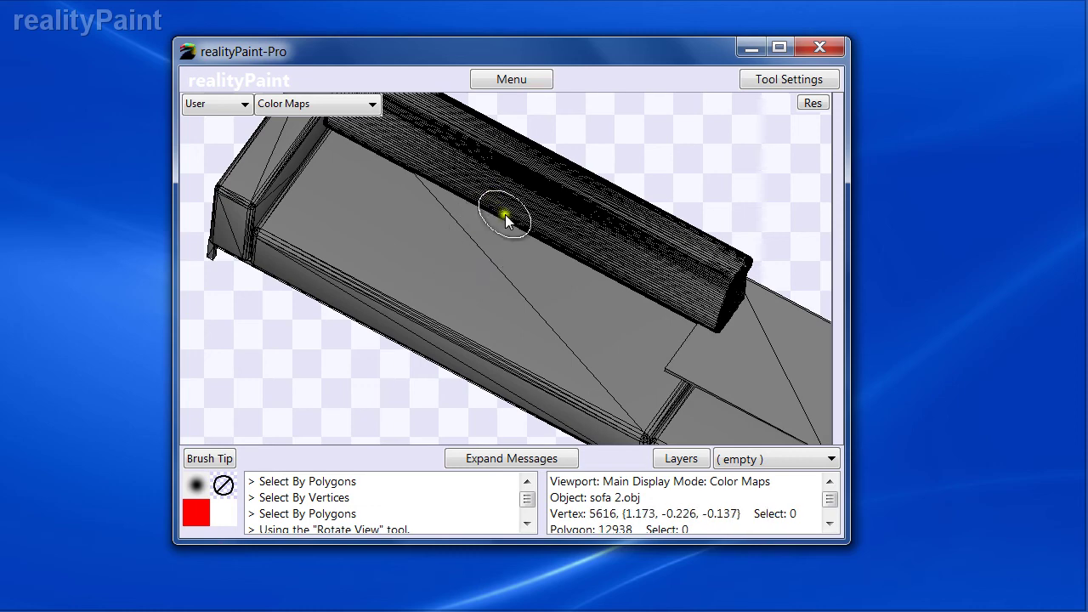
- Examine the backrest's dense polygons close up with the Selection Brush, compared with the seat's large polygons
{"action": "key", "text": "z"}
{"action": "left_click_drag", "start_coordinate": [513, 193], "coordinate": [619, 265]}
{"action": "right_click", "coordinate": [502, 262]}
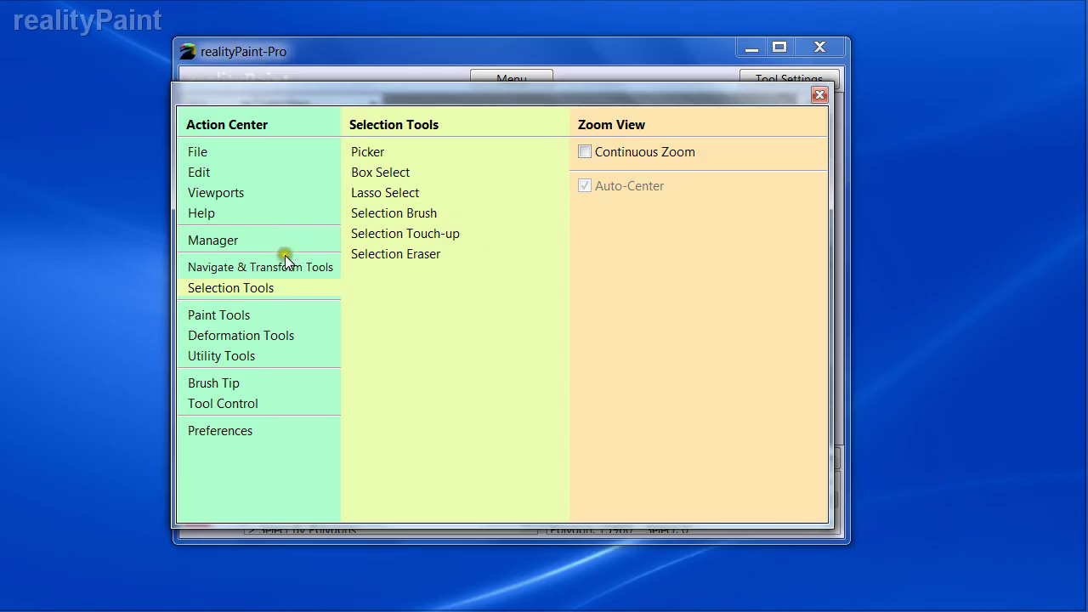
{"action": "left_click", "coordinate": [374, 214]}
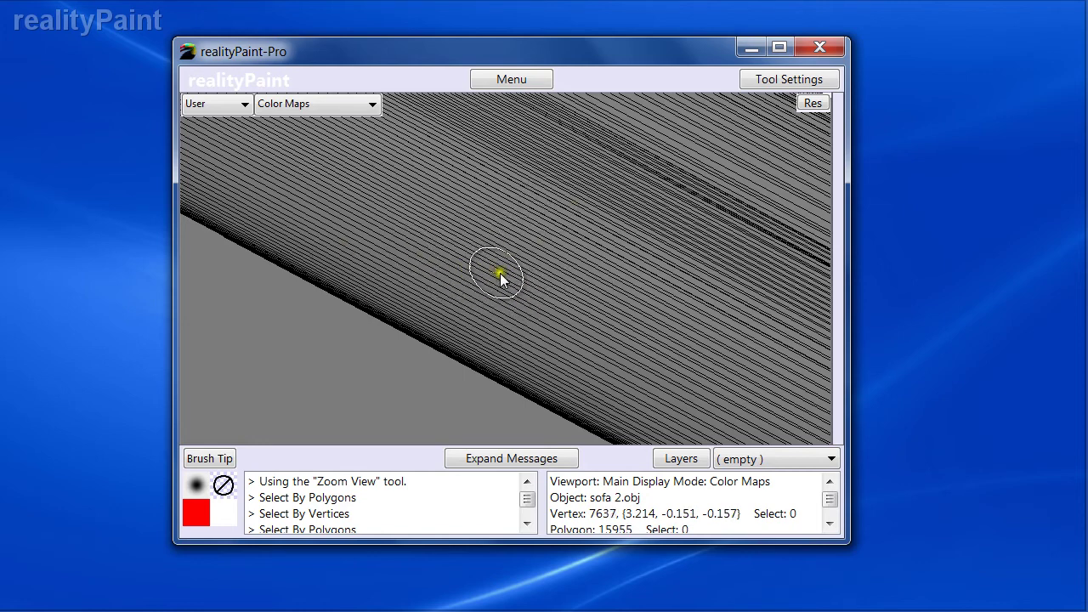
{"action": "key", "text": "z"}
{"action": "left_click_drag", "start_coordinate": [498, 281], "coordinate": [505, 286]}
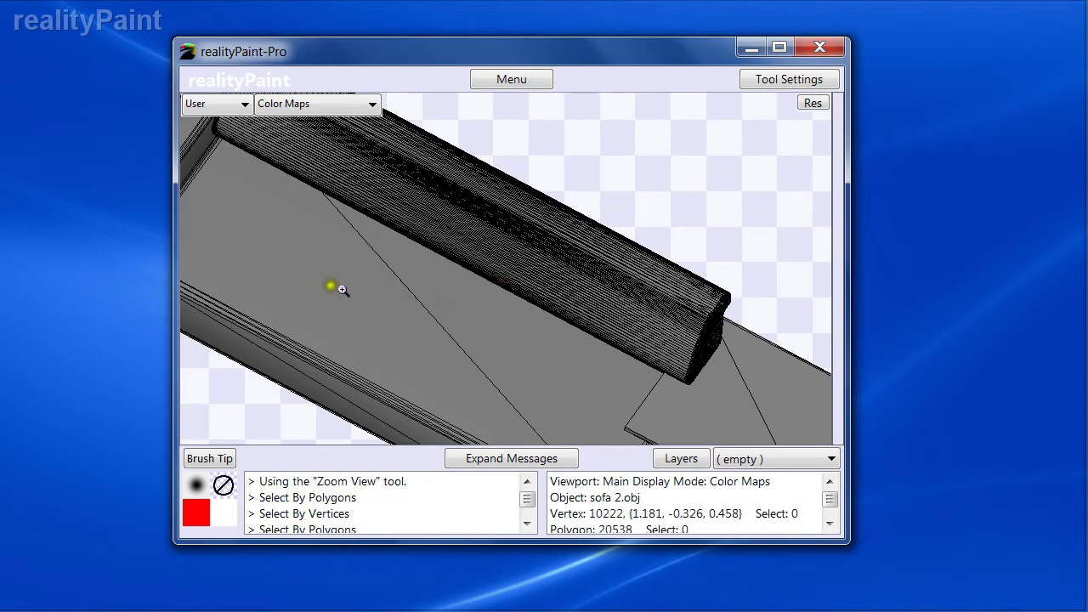
- Brush over the seat's large polygons and the backrest with the Selection Brush set to Polygons and Smart Culling
{"action": "key", "text": "space"}
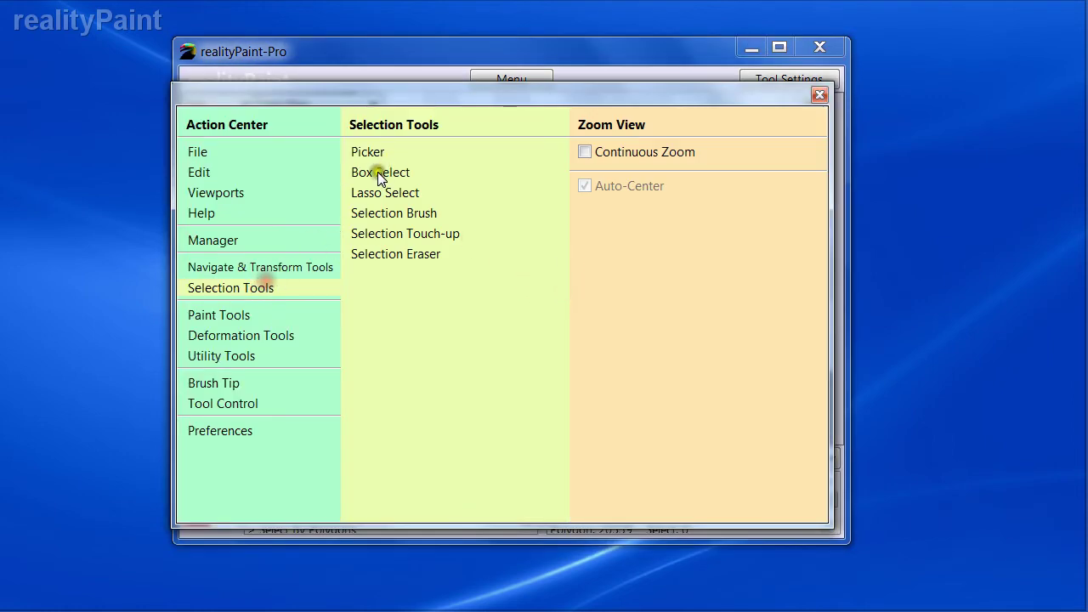
{"action": "left_click", "coordinate": [382, 213]}
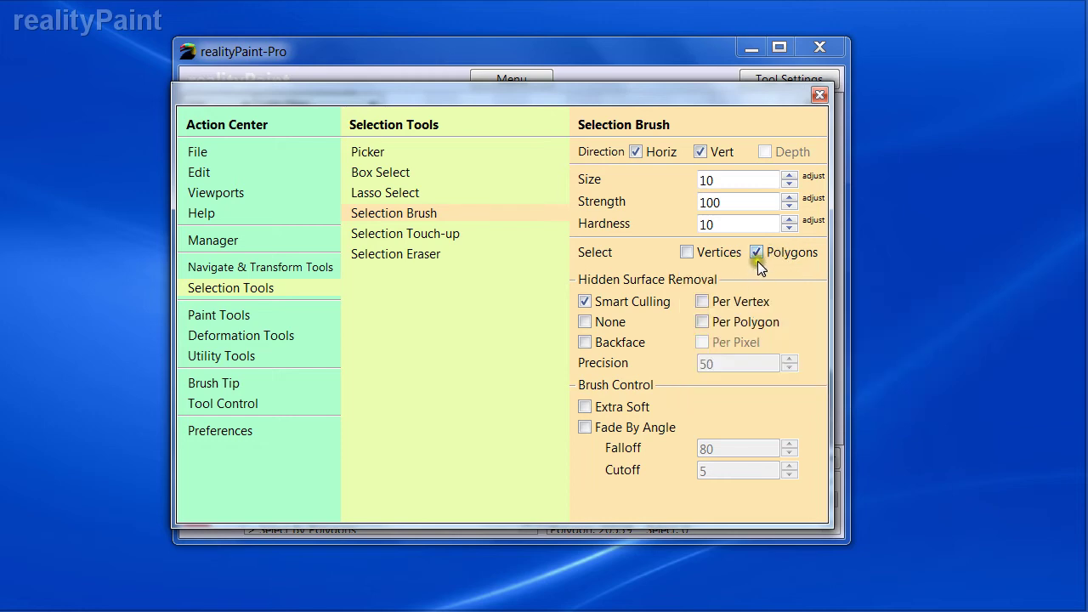
{"action": "key", "text": "space"}
{"action": "mouse_move", "coordinate": [356, 298]}
{"action": "left_mouse_down"}
{"action": "mouse_move", "coordinate": [351, 261]}
{"action": "mouse_move", "coordinate": [479, 305]}
{"action": "left_mouse_up"}
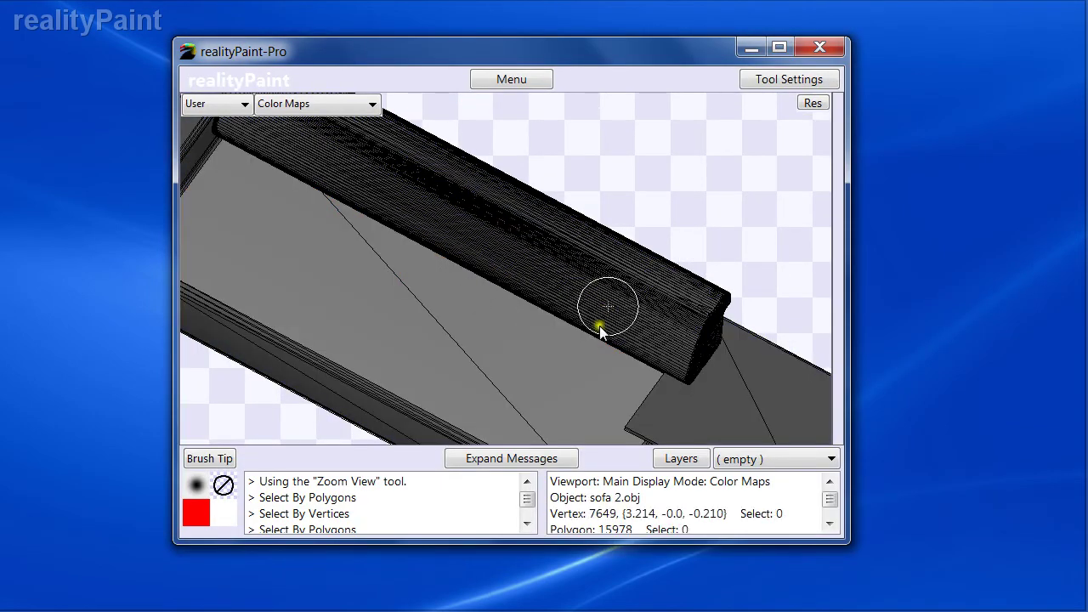
{"action": "left_click", "coordinate": [668, 407]}
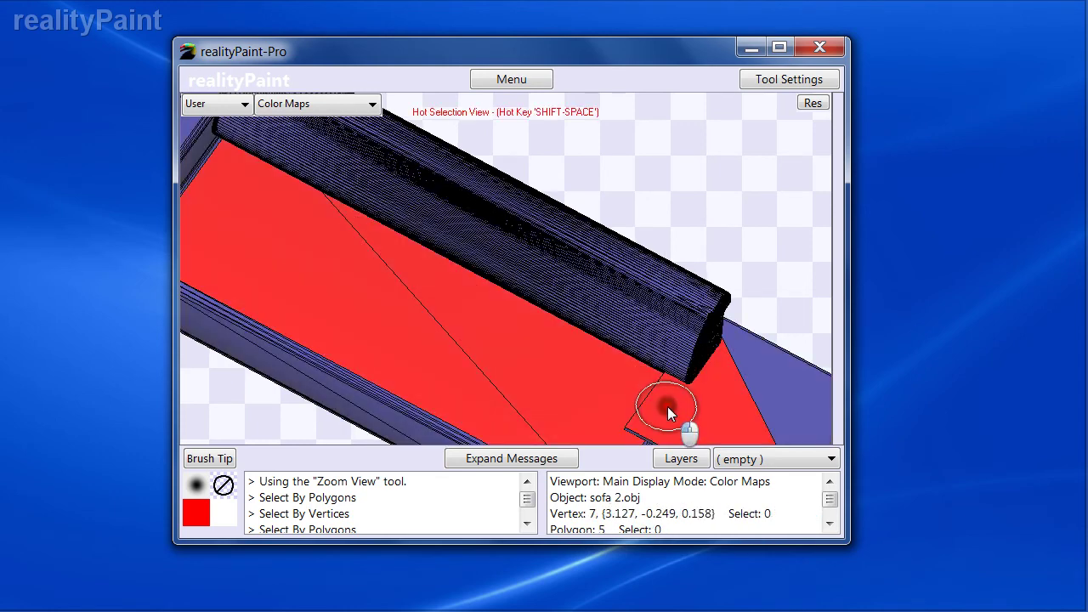
{"action": "left_click", "coordinate": [773, 380]}
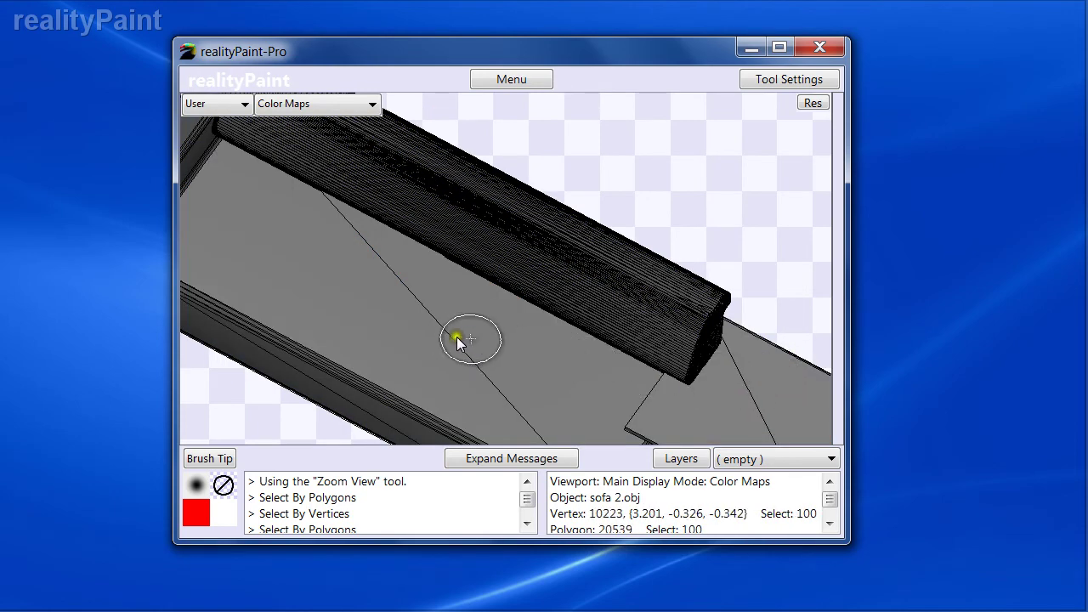
{"action": "left_click", "coordinate": [363, 300]}
{"action": "mouse_move", "coordinate": [430, 213]}
{"action": "left_mouse_down"}
{"action": "mouse_move", "coordinate": [426, 238]}
{"action": "mouse_move", "coordinate": [435, 227]}
{"action": "mouse_move", "coordinate": [483, 252]}
{"action": "left_mouse_up"}
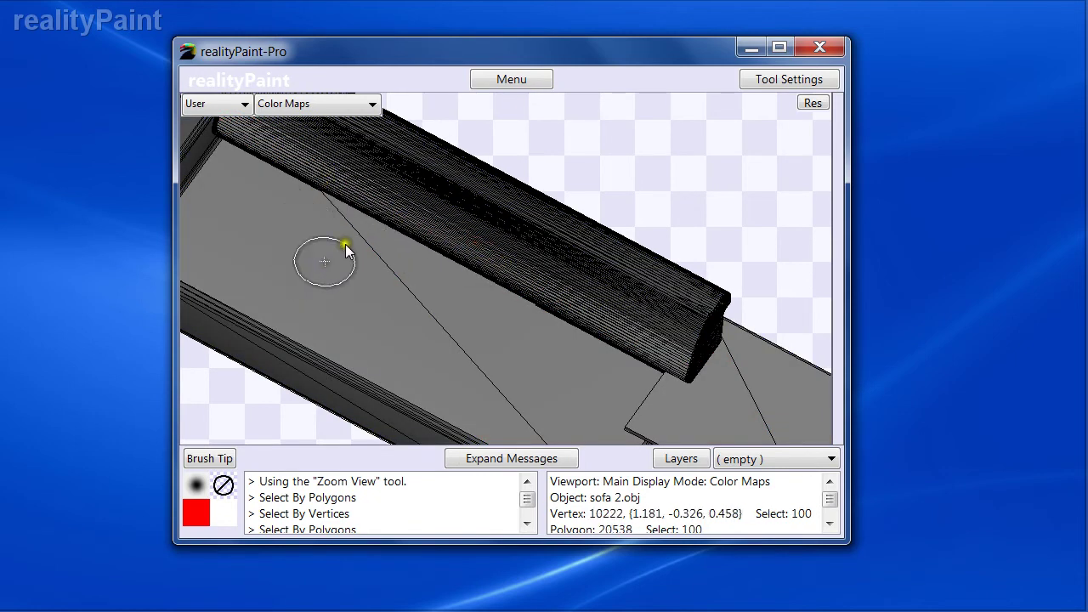
- Check the Display Groups options in the Manager, and turn on Hot Selection View
{"action": "right_click", "coordinate": [379, 265]}
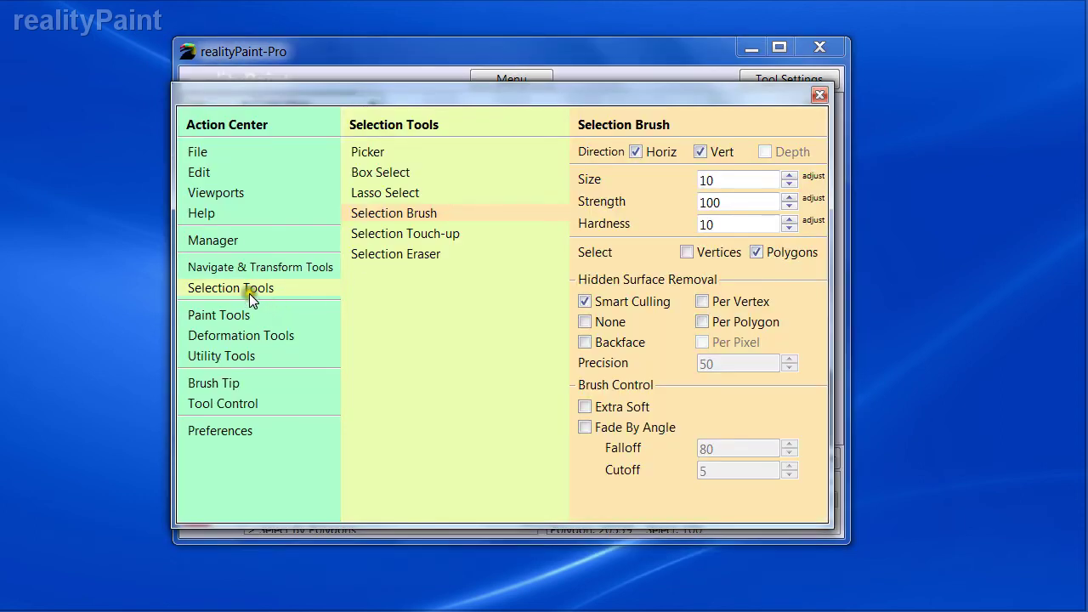
{"action": "left_click", "coordinate": [249, 240]}
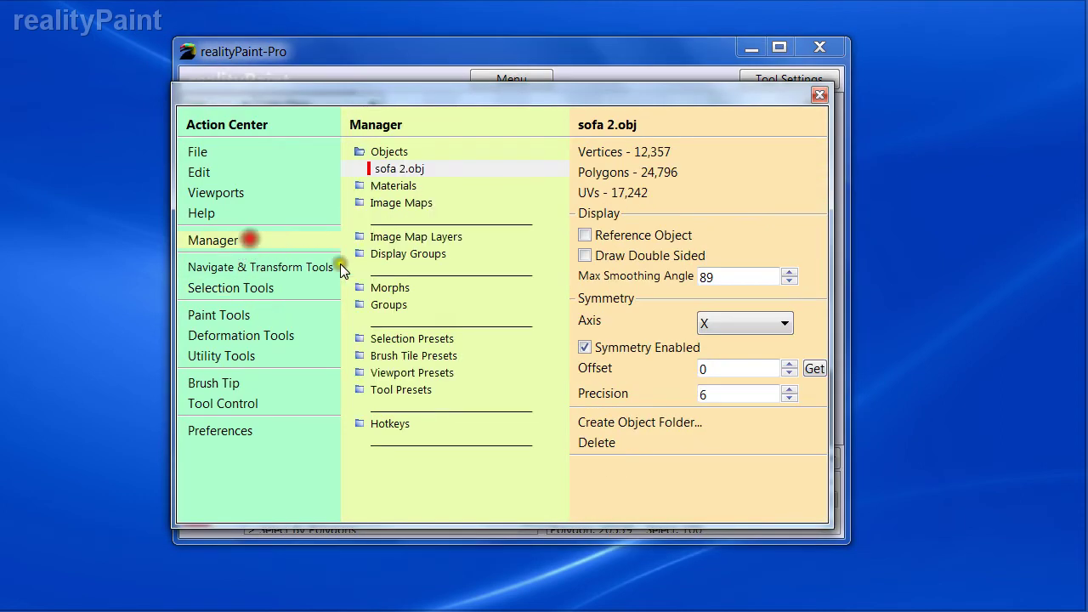
{"action": "left_click", "coordinate": [408, 258]}
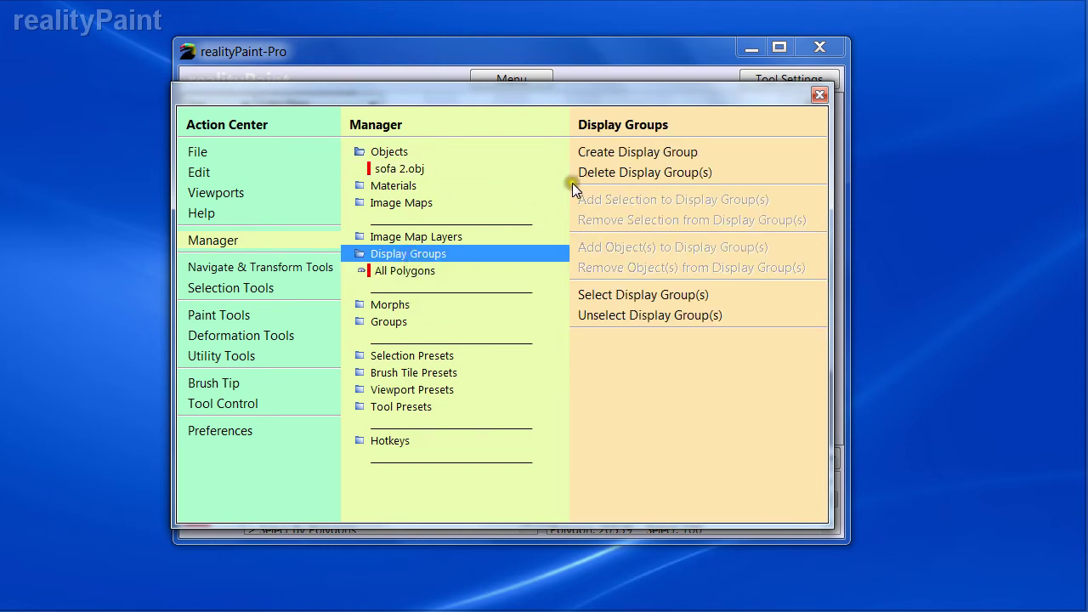
{"action": "right_click", "coordinate": [572, 183]}
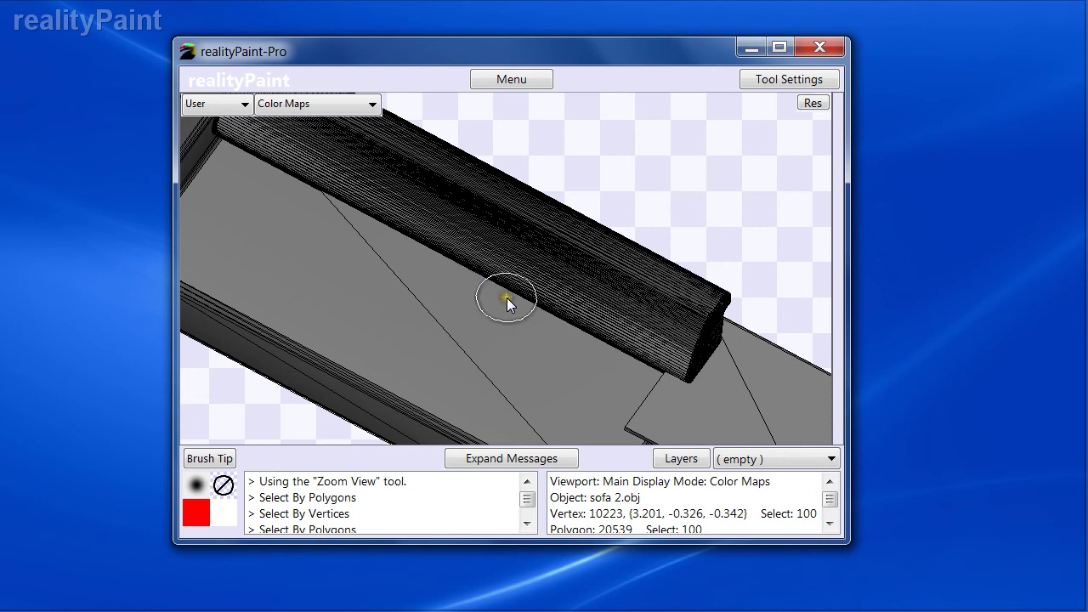
{"action": "key", "text": "shift+space"}
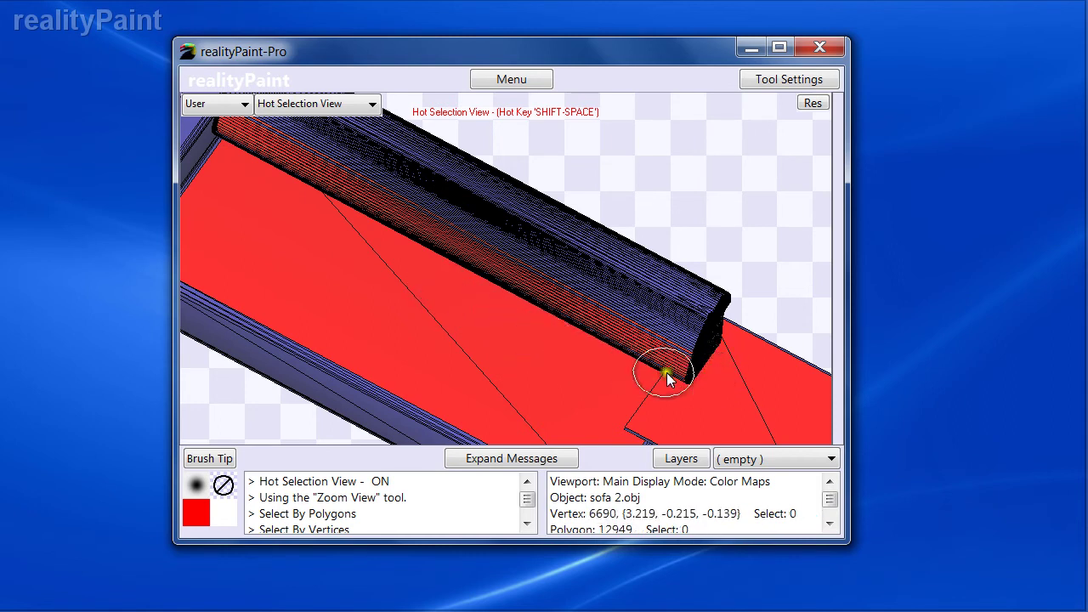
- Switch to Box Select, check its Polygons and Per Vertex settings, and clear the current selection
{"action": "key", "text": "space"}
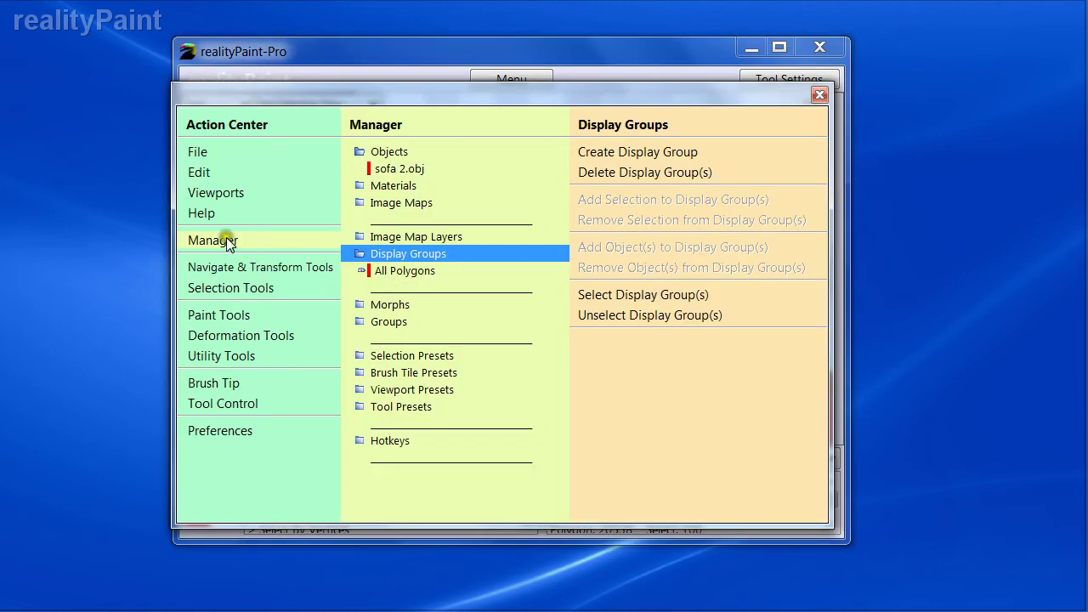
{"action": "left_click", "coordinate": [227, 287]}
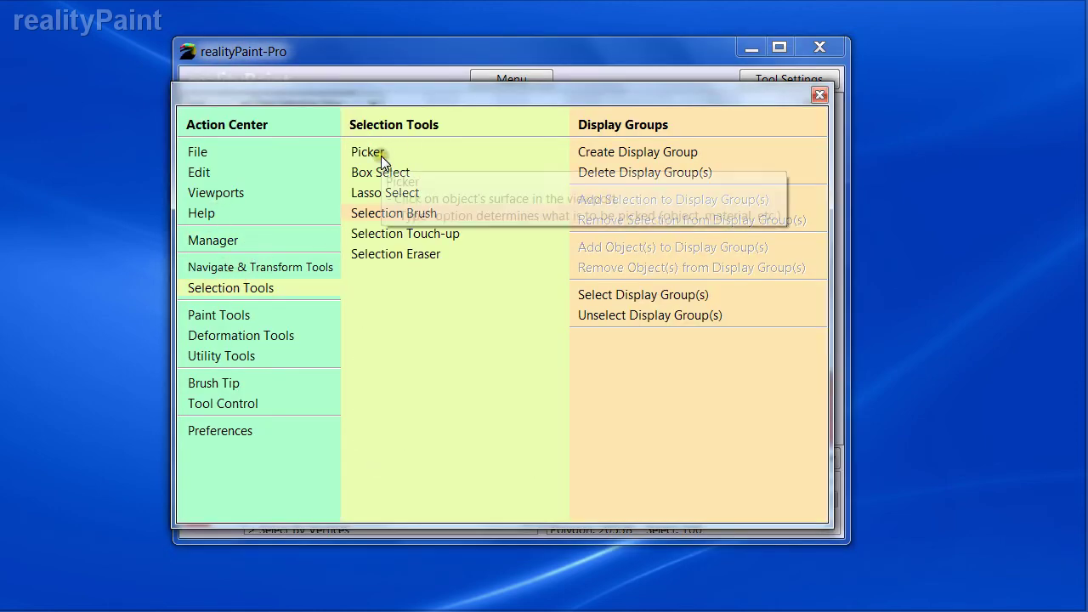
{"action": "left_click", "coordinate": [378, 173]}
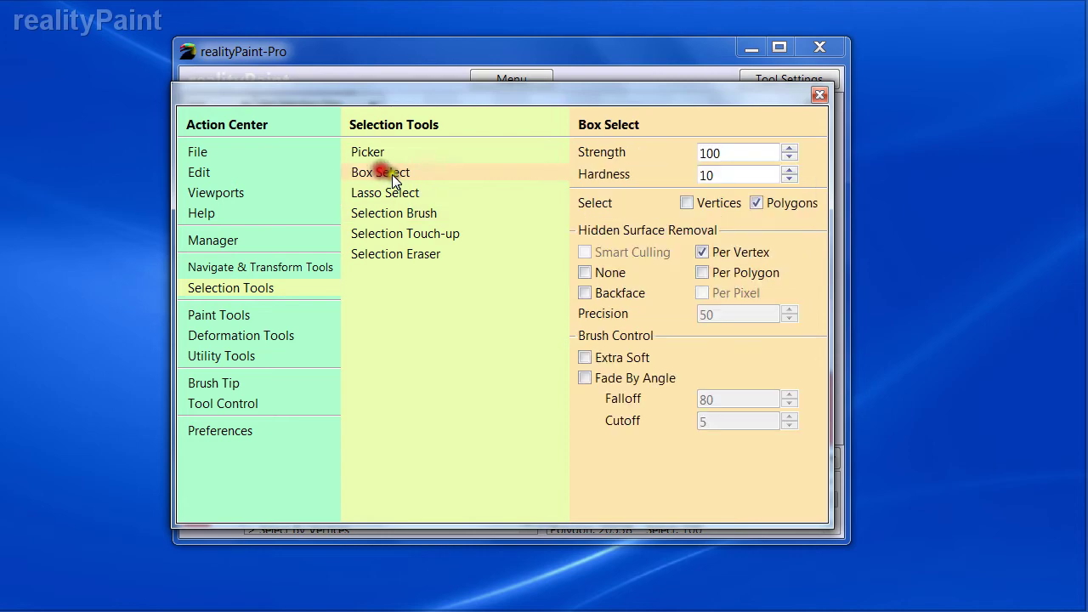
{"action": "key", "text": "Escape"}
{"action": "left_click", "coordinate": [393, 318]}
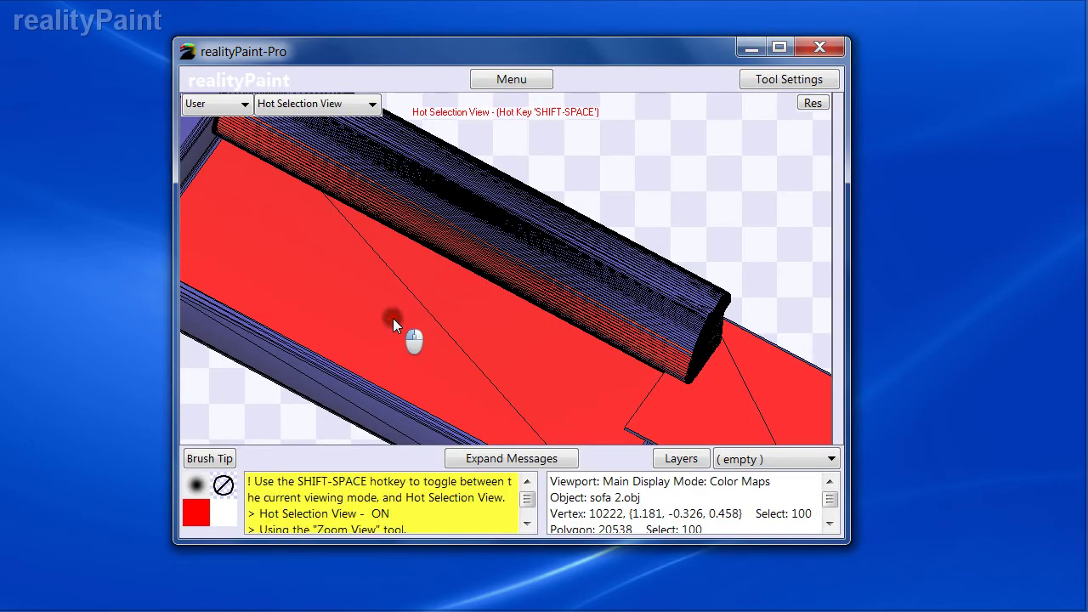
{"action": "key", "text": "space"}
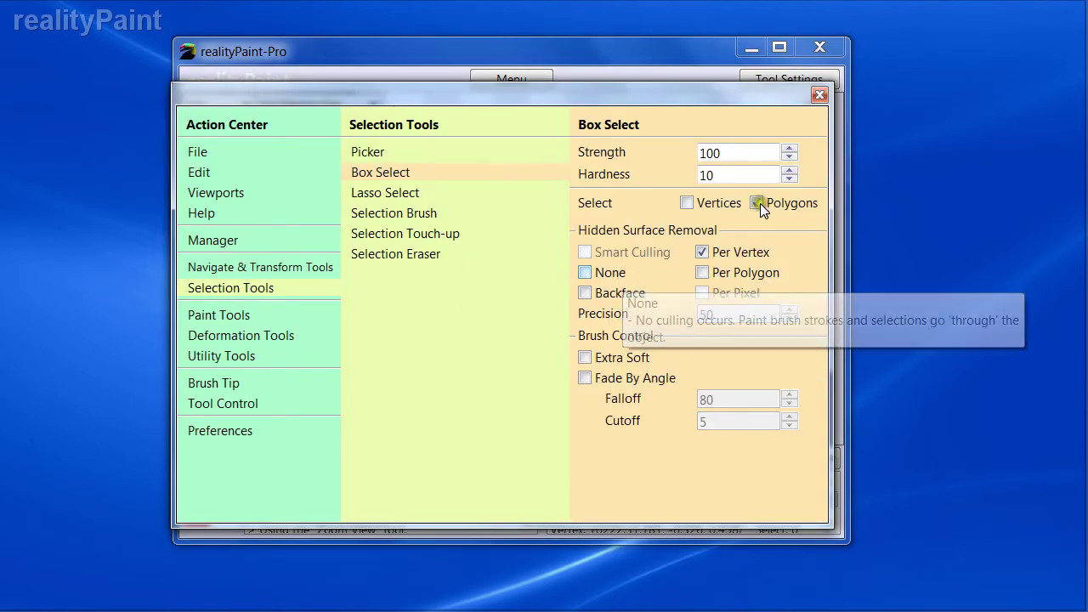
{"action": "key", "text": "Escape"}
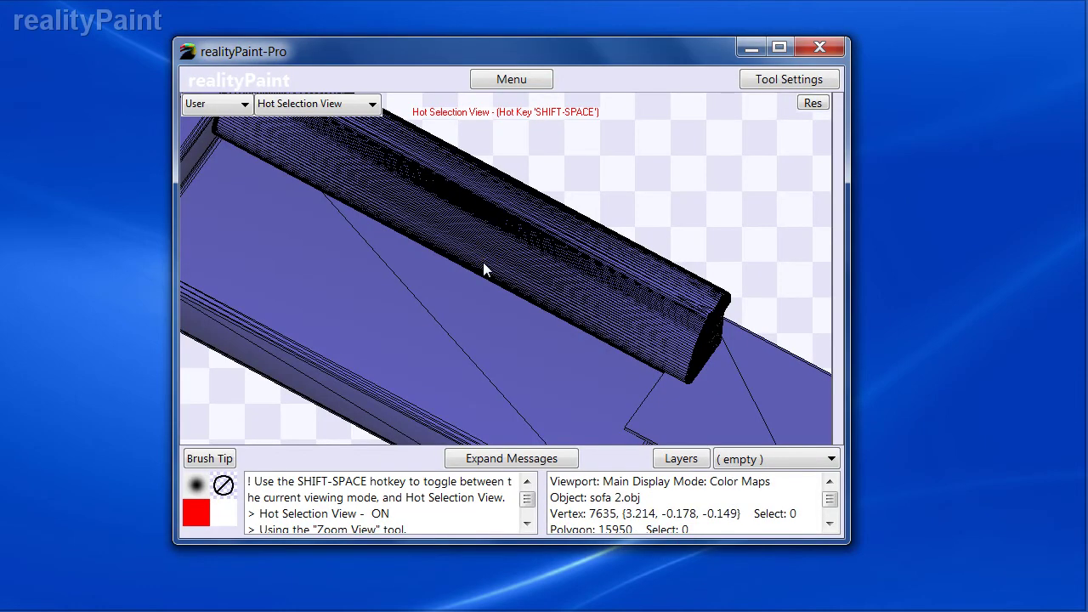
{"action": "key", "text": "Escape"}
- Try to box-select the large polygon in the middle of the seat with Per Vertex hidden surface removal
{"action": "left_click_drag", "start_coordinate": [289, 255], "coordinate": [335, 294]}
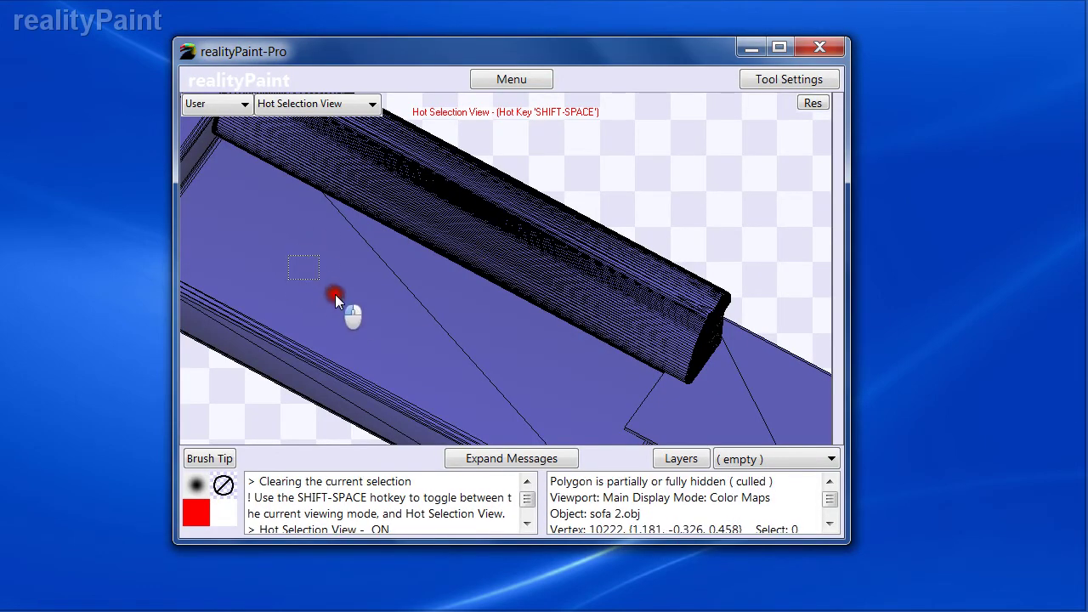
{"action": "left_click_drag", "start_coordinate": [271, 241], "coordinate": [301, 270]}
{"action": "left_click_drag", "start_coordinate": [370, 318], "coordinate": [371, 320]}
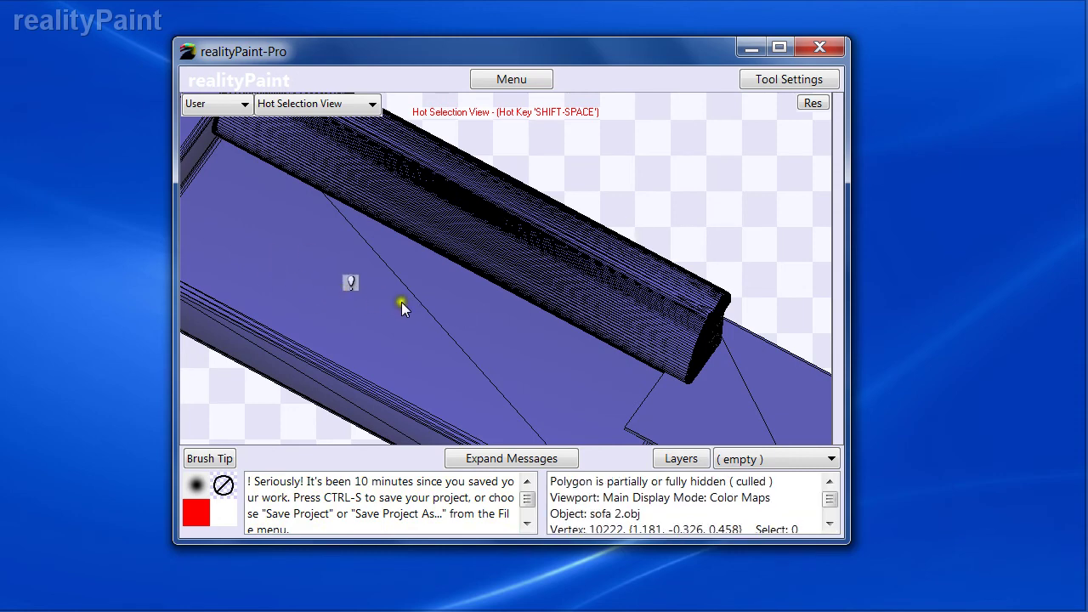
- Try Lasso Select on the middle of the seat with Polygons and Per Vertex, and check the tool's settings
{"action": "key", "text": "space"}
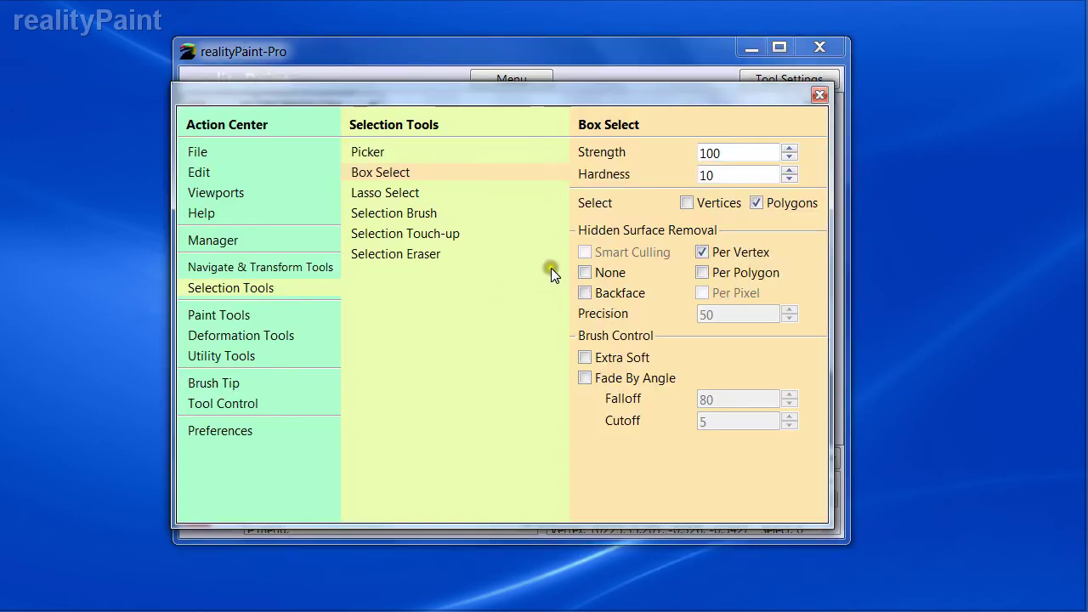
{"action": "left_click", "coordinate": [400, 195]}
{"action": "left_click_drag", "start_coordinate": [319, 241], "coordinate": [340, 308]}
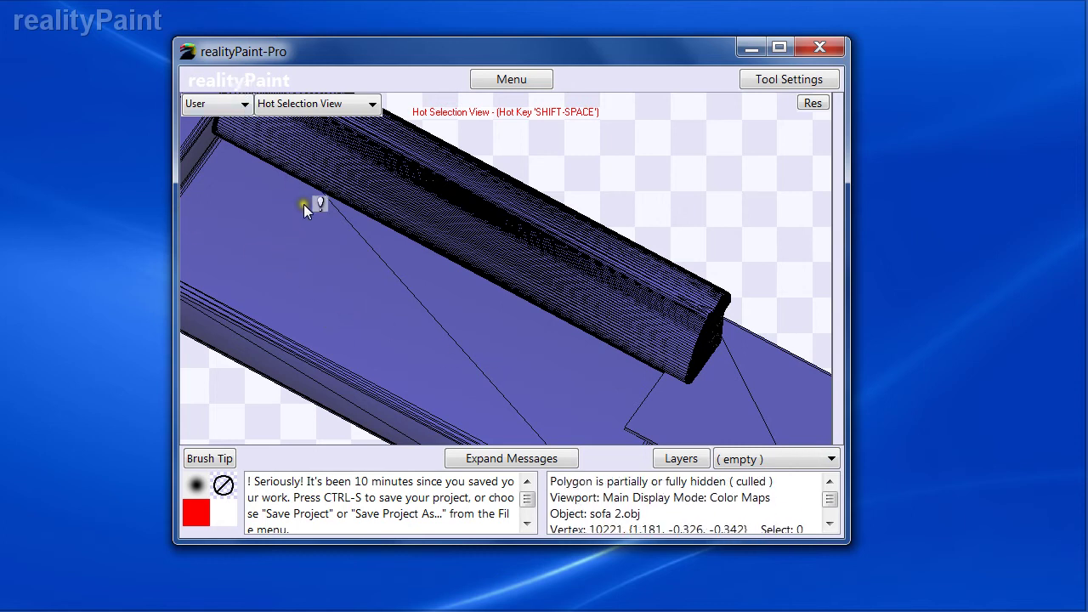
{"action": "key", "text": "space"}
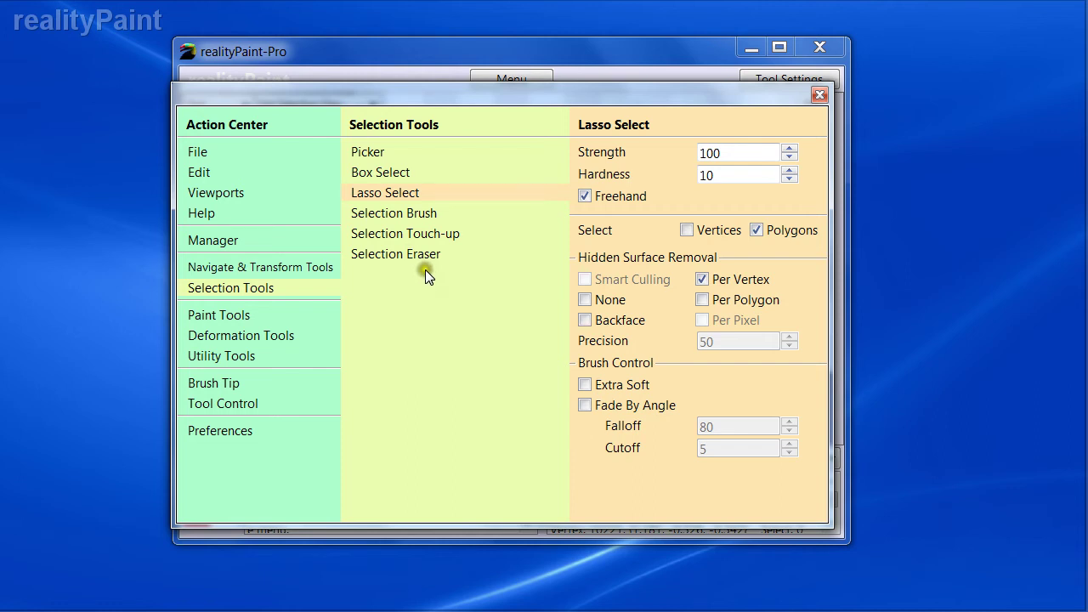
{"action": "left_click", "coordinate": [365, 214]}
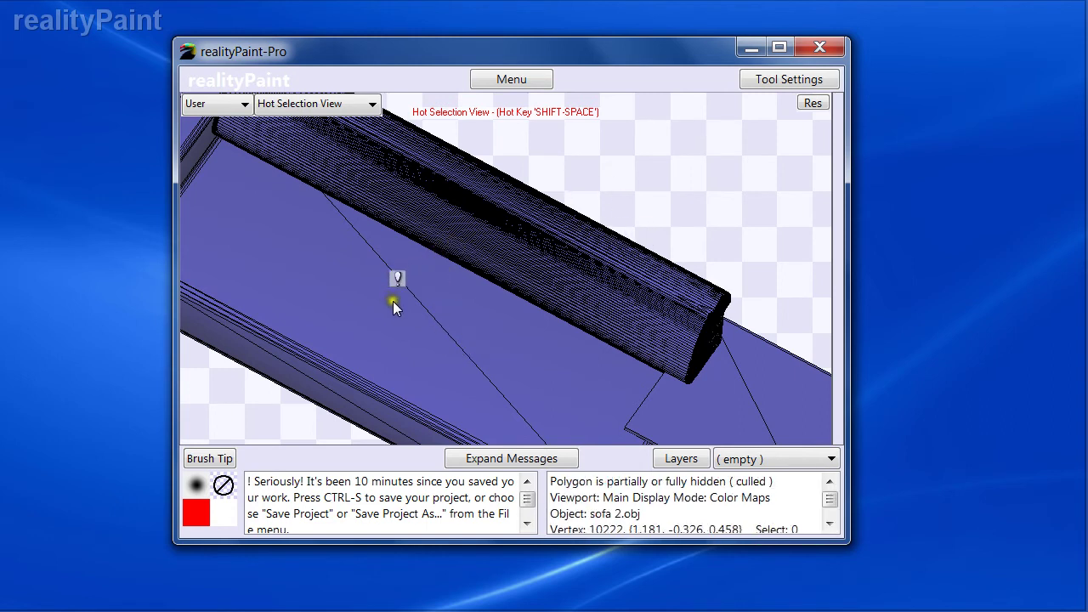
- Examine the backrest's dense polygon edges close up and the seat's large polygons from a distance
{"action": "key", "text": "z"}
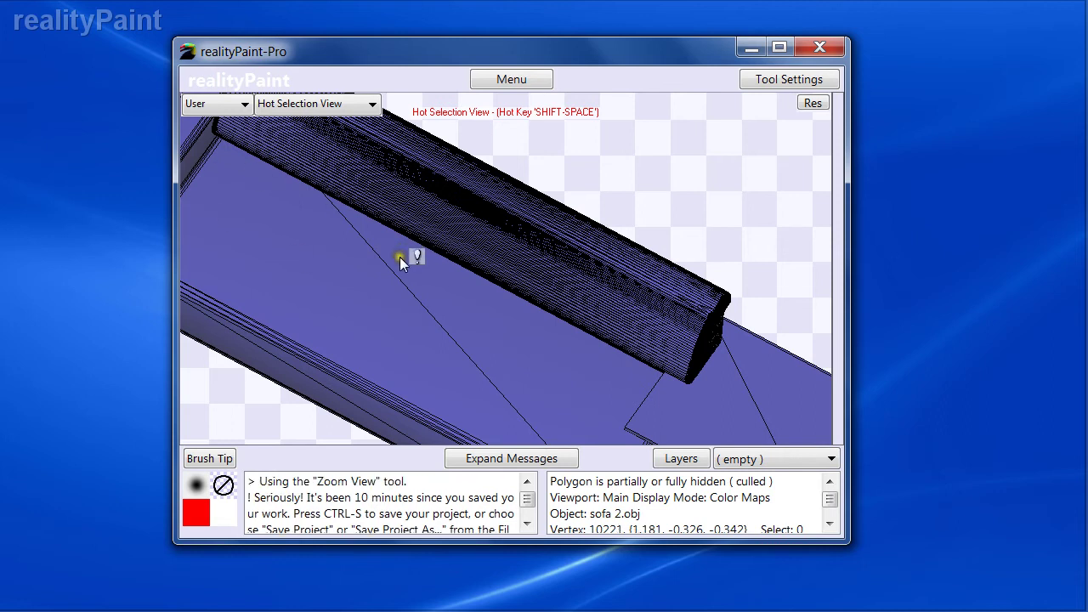
{"action": "left_click", "coordinate": [406, 296]}
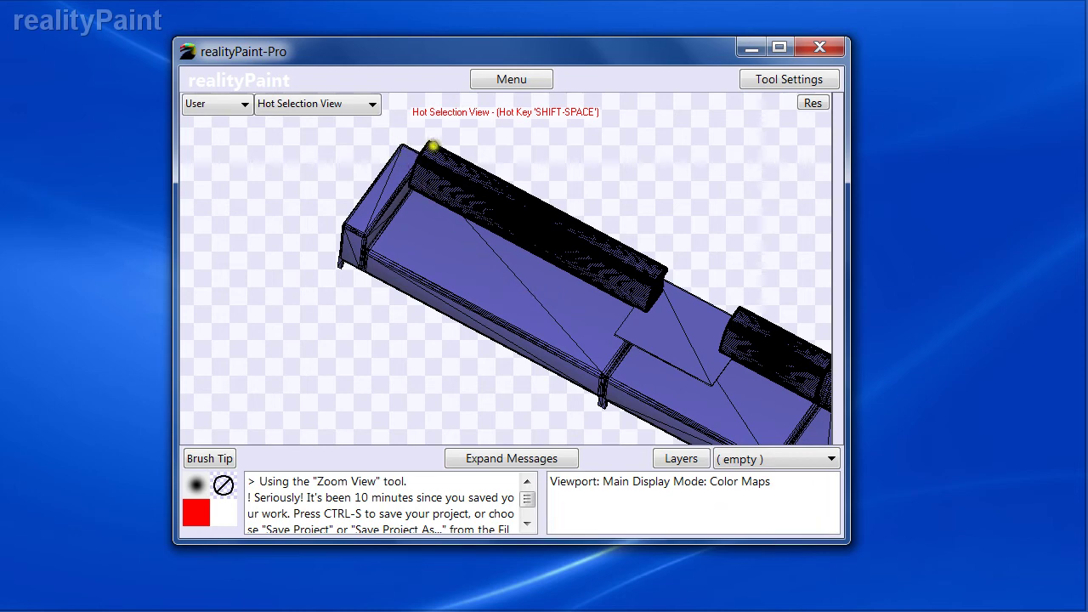
{"action": "key", "text": "shift+space"}
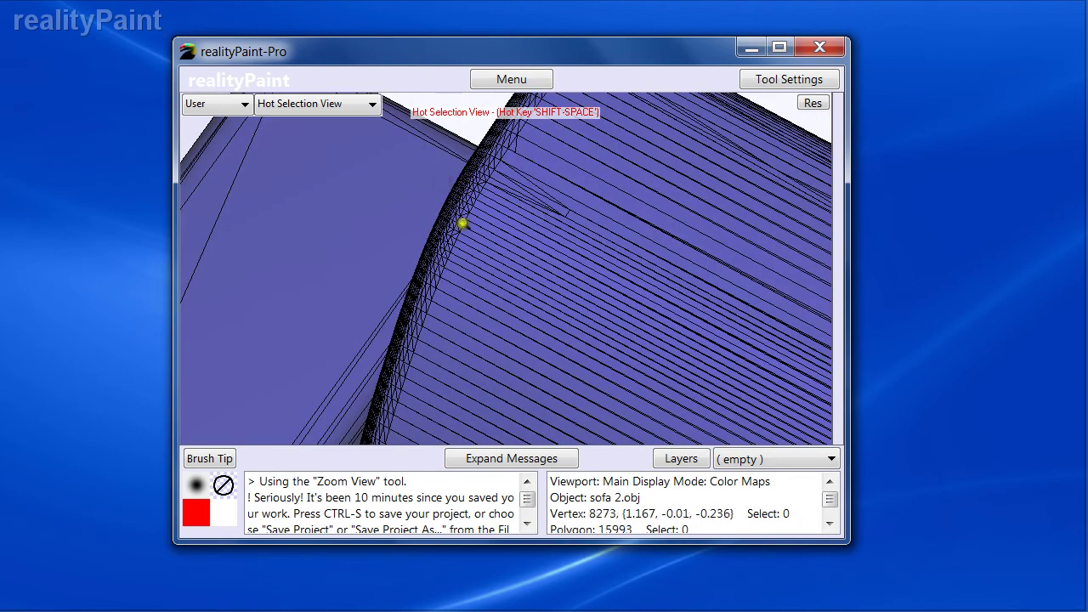
{"action": "left_click", "coordinate": [525, 301], "text": "alt"}
{"action": "left_click", "coordinate": [530, 306], "text": "alt"}
{"action": "left_click", "coordinate": [556, 315], "text": "alt"}
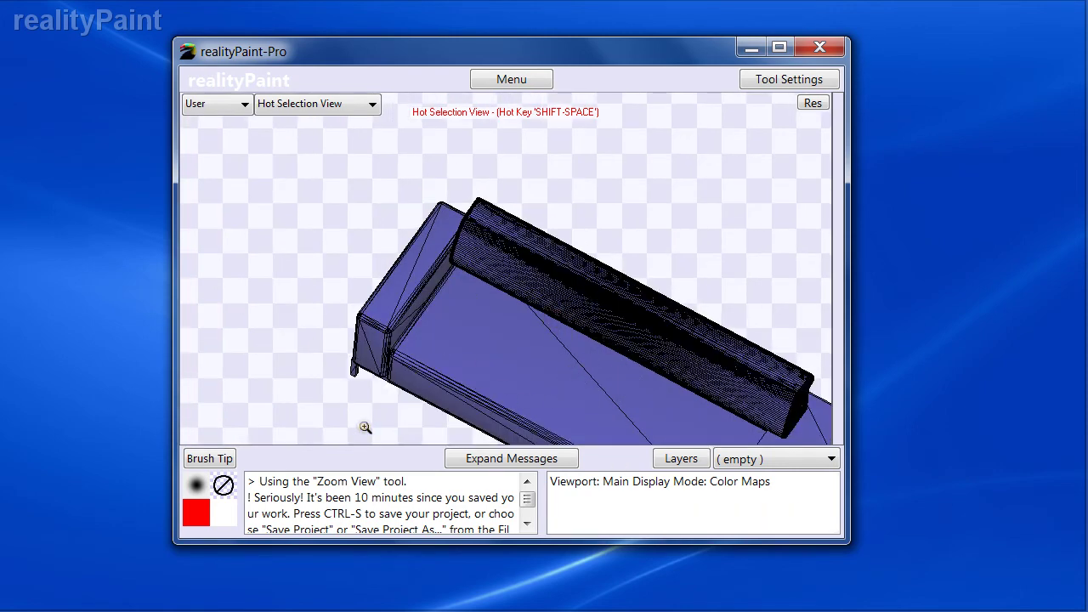
- Examine the whole sofa from several angles, comparing the large polygons of the seats and armrest with the dense backrests
{"action": "left_click_drag", "start_coordinate": [521, 359], "coordinate": [576, 311], "text": "alt"}
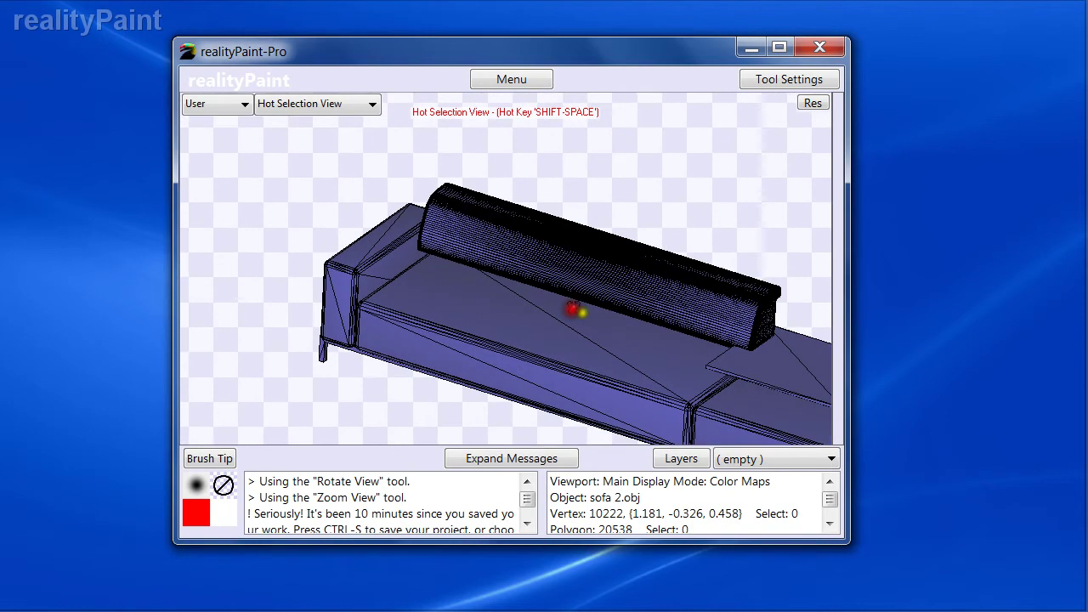
{"action": "left_click_drag", "start_coordinate": [484, 262], "coordinate": [442, 268]}
{"action": "left_click_drag", "start_coordinate": [485, 329], "coordinate": [601, 341]}
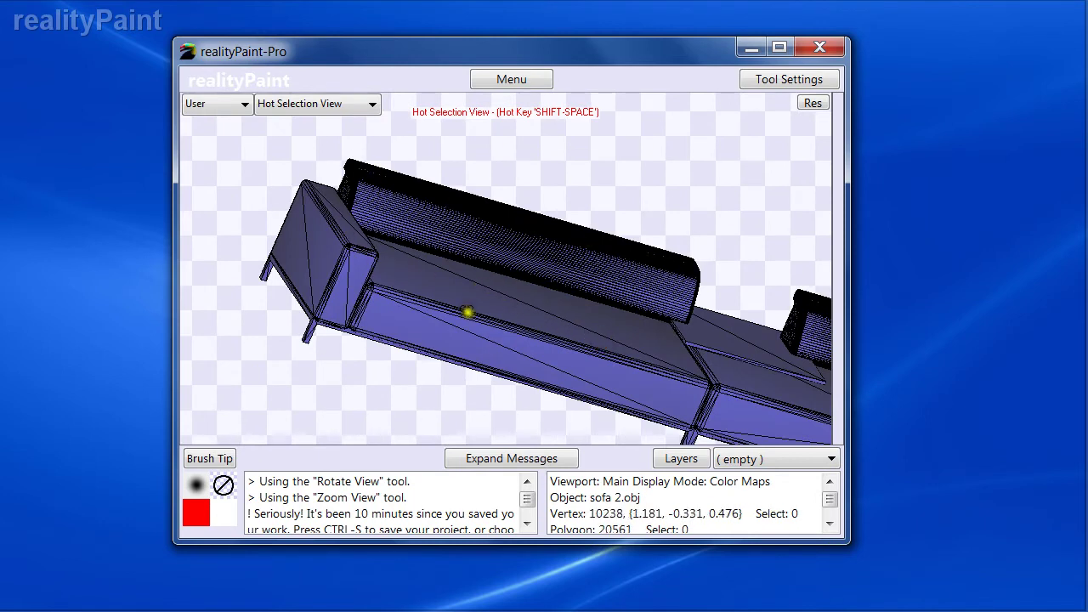
{"action": "left_click_drag", "start_coordinate": [476, 284], "coordinate": [398, 281]}
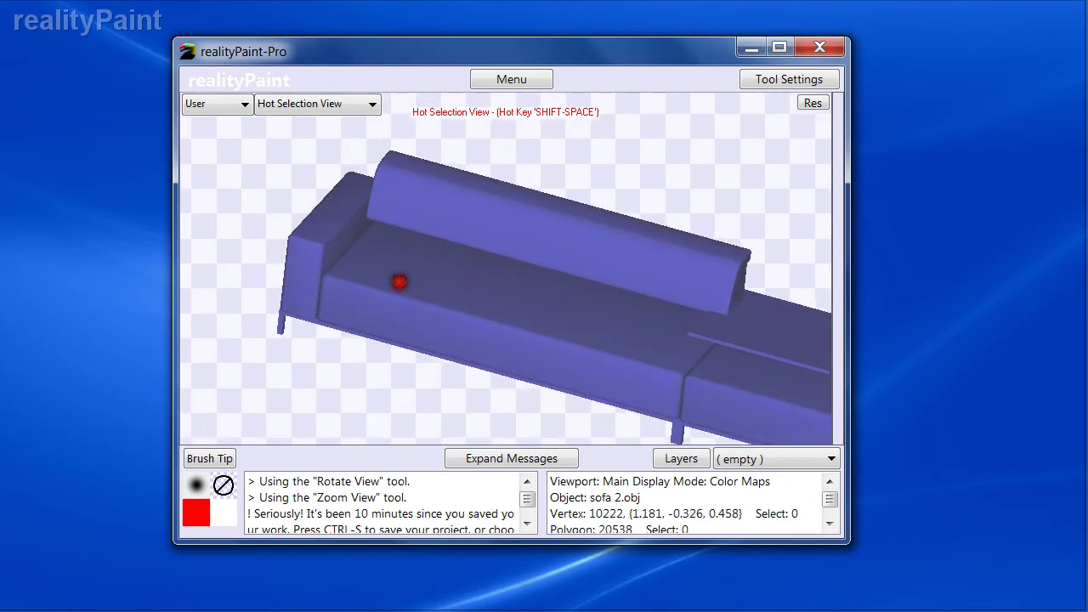
{"action": "mouse_move", "coordinate": [467, 281]}
{"action": "left_mouse_down"}
{"action": "mouse_move", "coordinate": [549, 333]}
{"action": "mouse_move", "coordinate": [603, 314]}
{"action": "mouse_move", "coordinate": [581, 312]}
{"action": "left_mouse_up"}
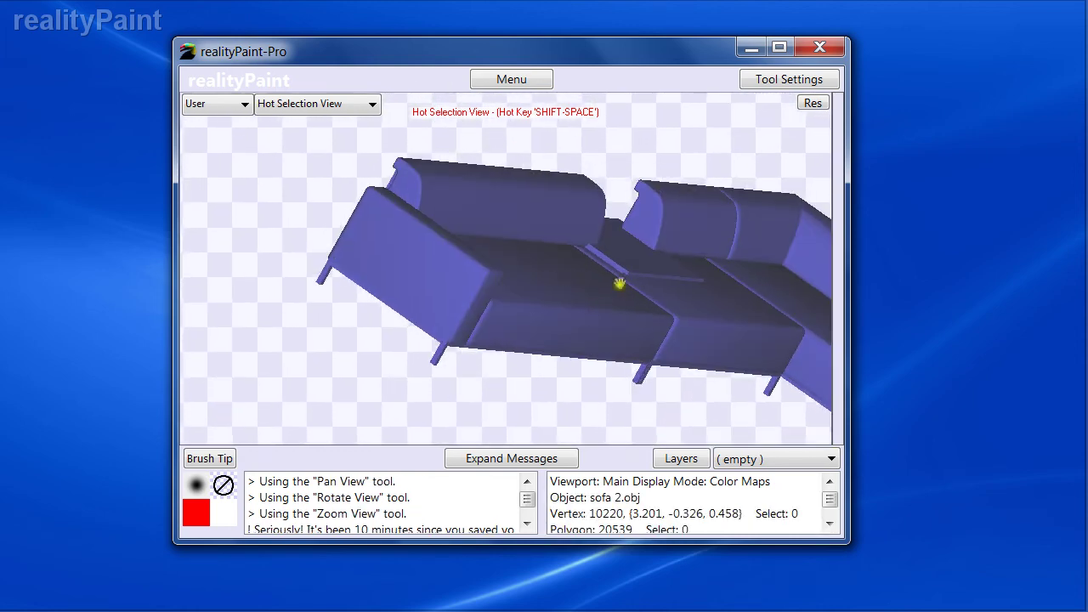
{"action": "middle_click_drag", "start_coordinate": [573, 271], "coordinate": [543, 289]}
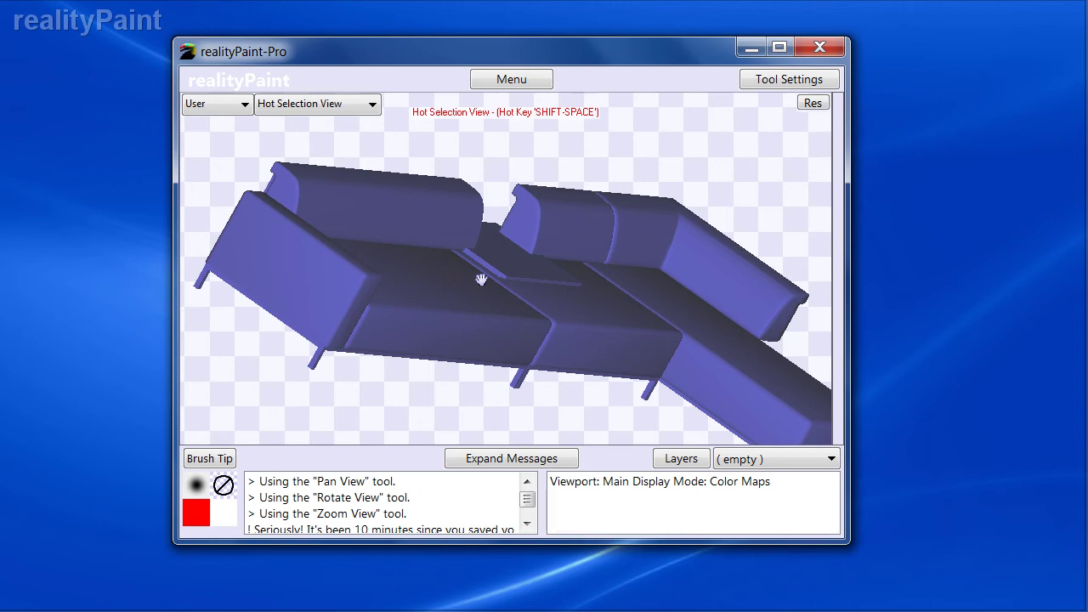
{"action": "key", "text": "space"}
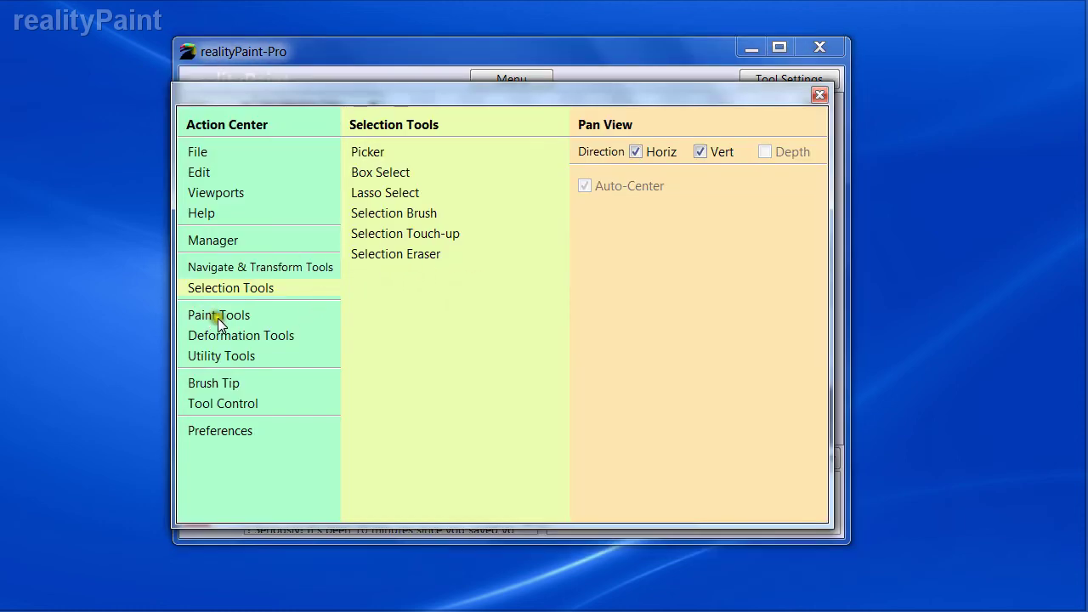
{"action": "key", "text": "space"}
{"action": "left_click_drag", "start_coordinate": [507, 312], "coordinate": [540, 291]}
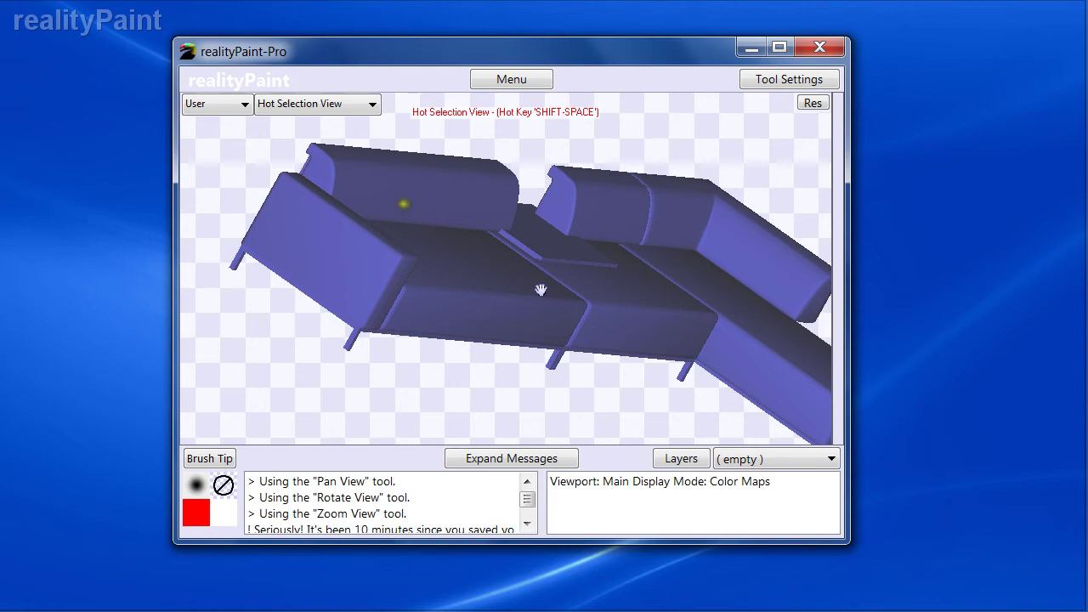
{"action": "middle_click_drag", "start_coordinate": [556, 258], "coordinate": [524, 262]}
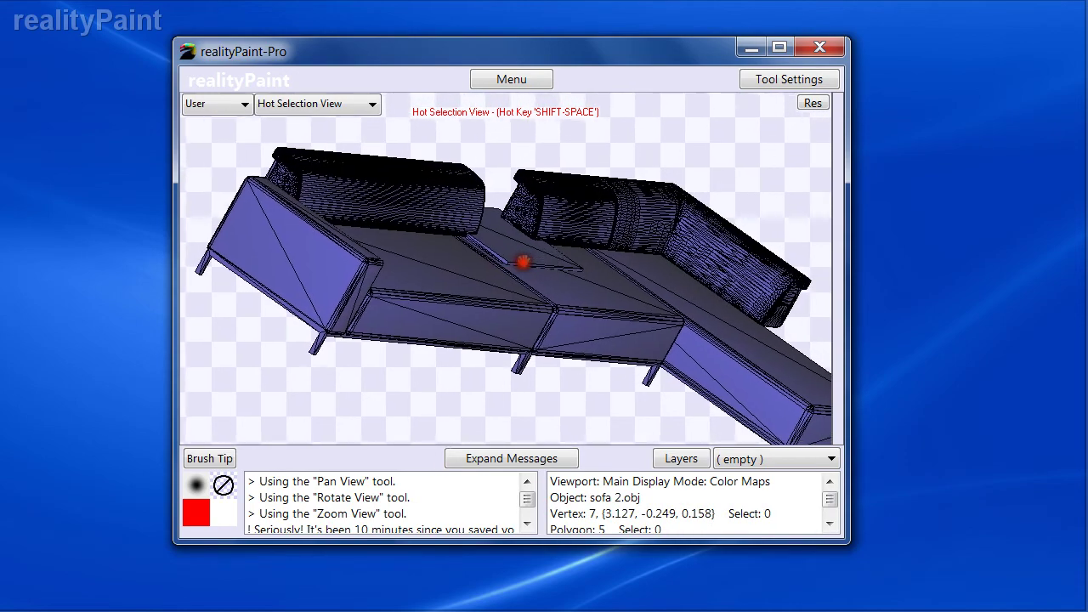
- Examine the sofa from both ends, with its polygon edges displayed and with plain shading, comparing the seats with the backrests
{"action": "mouse_move", "coordinate": [661, 286]}
{"action": "left_mouse_down"}
{"action": "mouse_move", "coordinate": [615, 306]}
{"action": "mouse_move", "coordinate": [516, 295]}
{"action": "mouse_move", "coordinate": [343, 250]}
{"action": "mouse_move", "coordinate": [425, 282]}
{"action": "mouse_move", "coordinate": [414, 263]}
{"action": "mouse_move", "coordinate": [450, 260]}
{"action": "mouse_move", "coordinate": [481, 220]}
{"action": "left_mouse_up"}
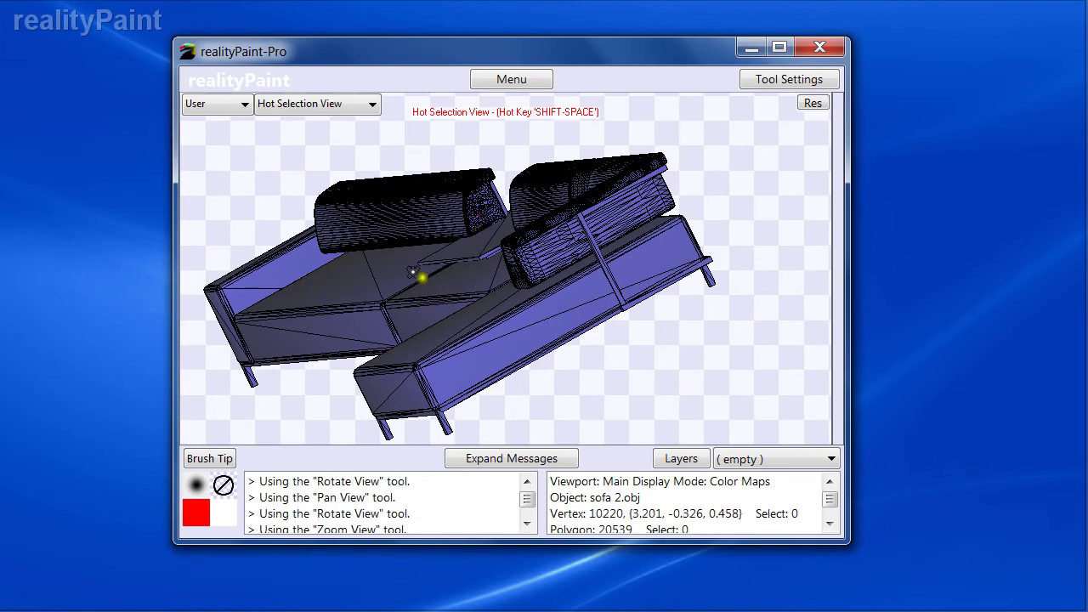
{"action": "mouse_move", "coordinate": [444, 288]}
{"action": "left_mouse_down"}
{"action": "mouse_move", "coordinate": [476, 284]}
{"action": "mouse_move", "coordinate": [456, 286]}
{"action": "left_mouse_up"}
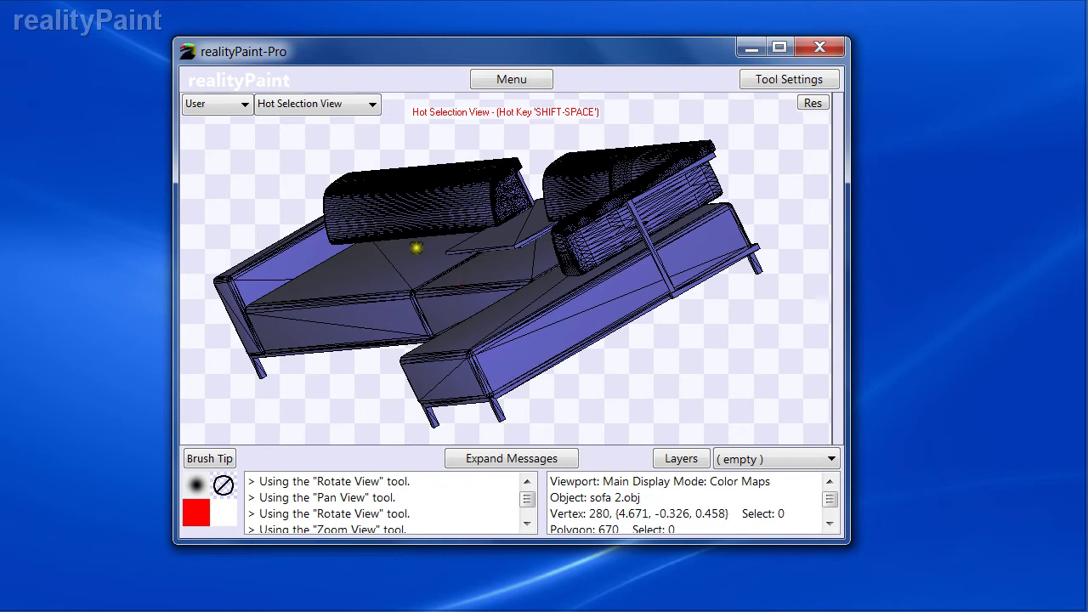
{"action": "left_click_drag", "start_coordinate": [377, 251], "coordinate": [440, 253]}
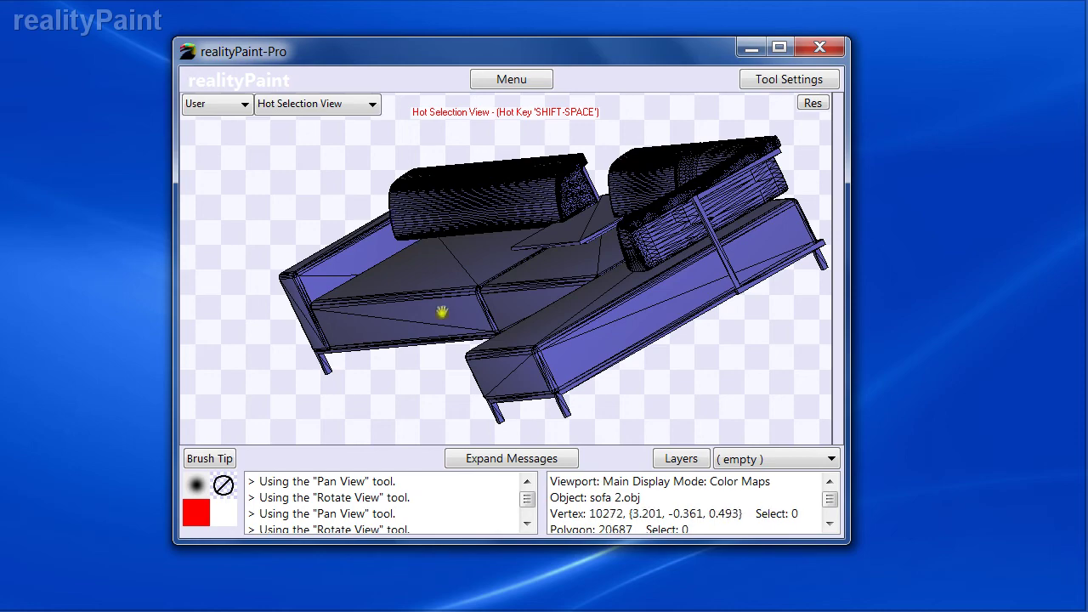
{"action": "left_click_drag", "start_coordinate": [492, 283], "coordinate": [558, 288]}
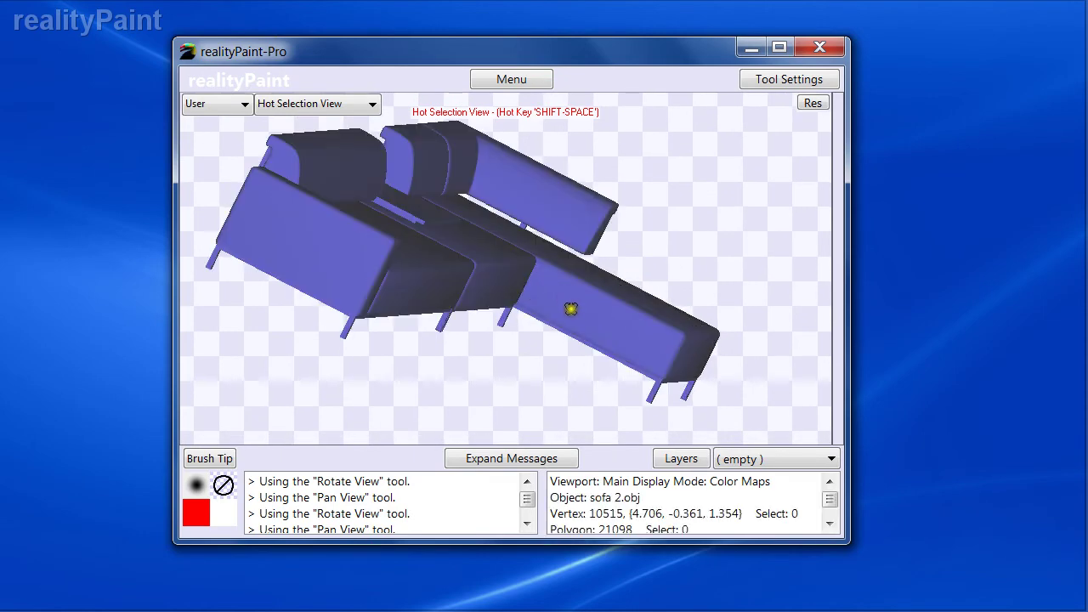
{"action": "left_click_drag", "start_coordinate": [589, 316], "coordinate": [551, 314]}
{"action": "mouse_move", "coordinate": [389, 243]}
{"action": "left_mouse_down"}
{"action": "mouse_move", "coordinate": [420, 265]}
{"action": "mouse_move", "coordinate": [405, 253]}
{"action": "left_mouse_up"}
{"action": "middle_click_drag", "start_coordinate": [426, 223], "coordinate": [469, 224]}
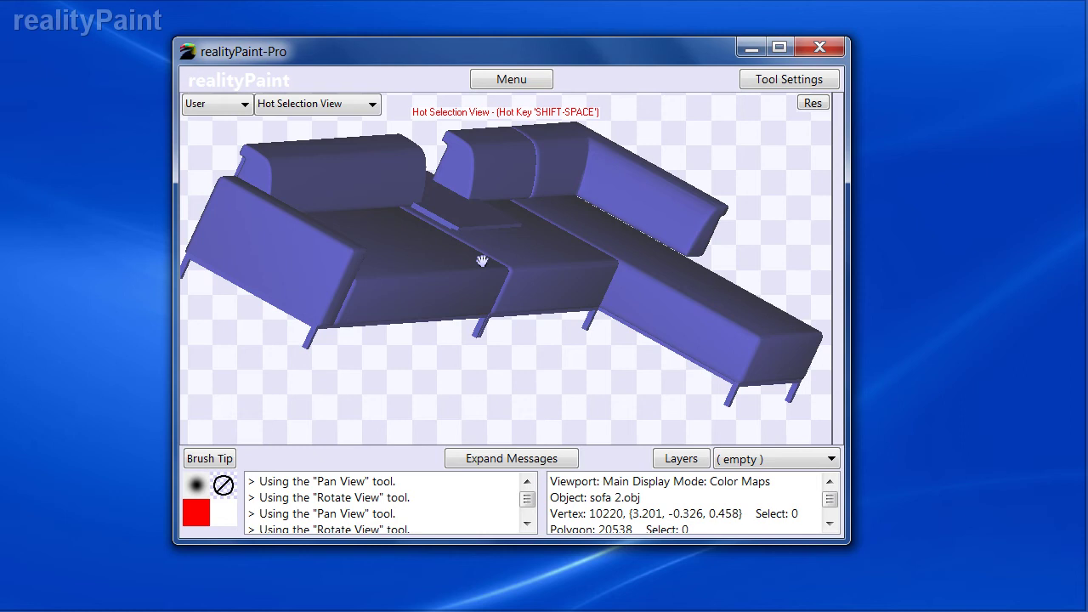
{"action": "left_click_drag", "start_coordinate": [534, 254], "coordinate": [472, 248]}
{"action": "left_click_drag", "start_coordinate": [586, 278], "coordinate": [471, 261]}
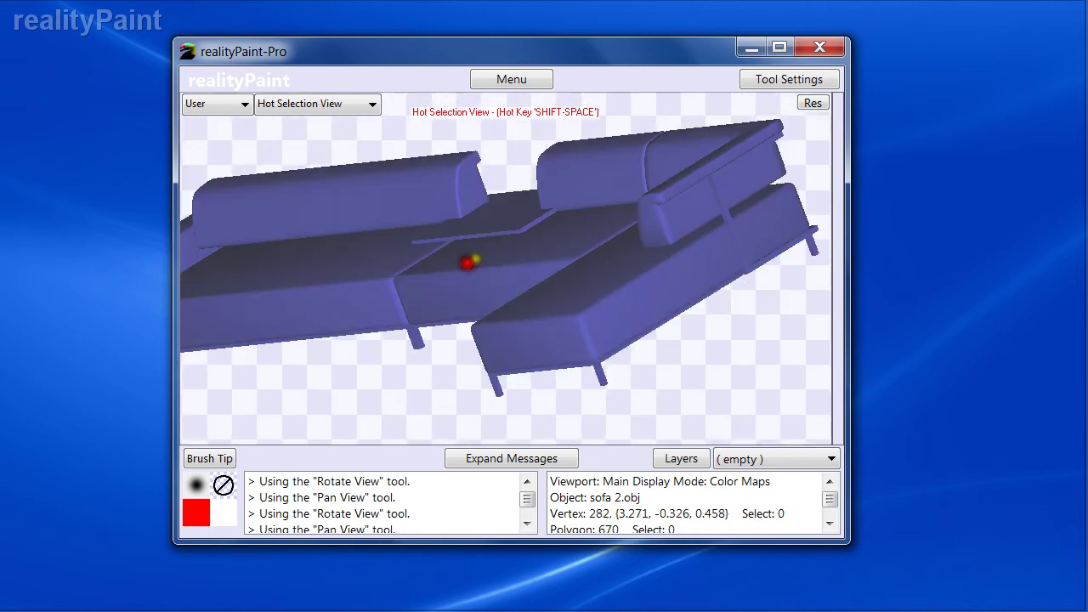
{"action": "left_click_drag", "start_coordinate": [584, 247], "coordinate": [555, 263]}
{"action": "left_click", "coordinate": [435, 242]}
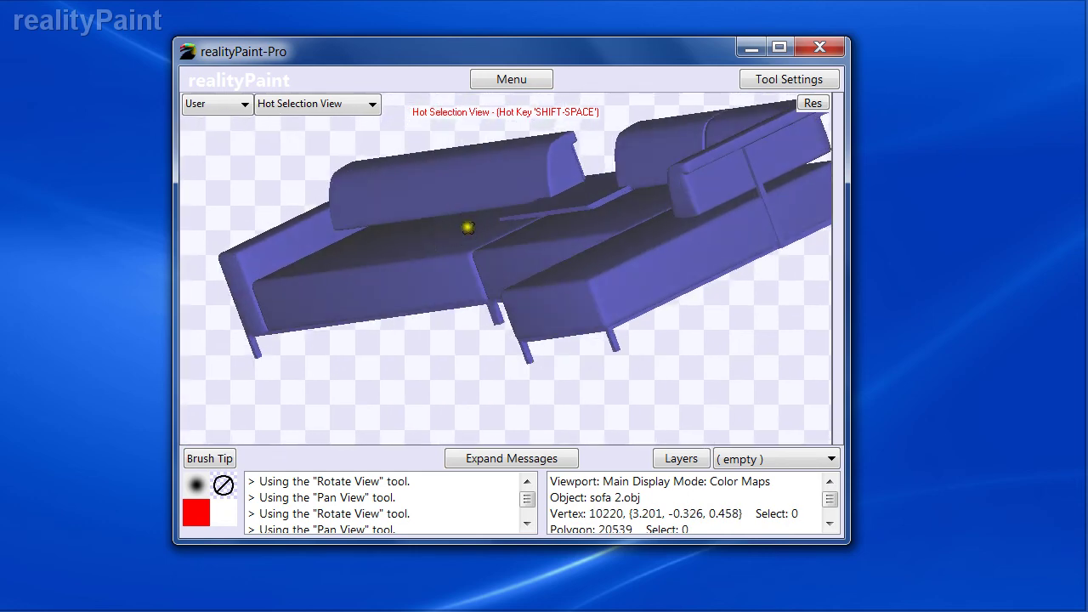
{"action": "left_click", "coordinate": [588, 227]}
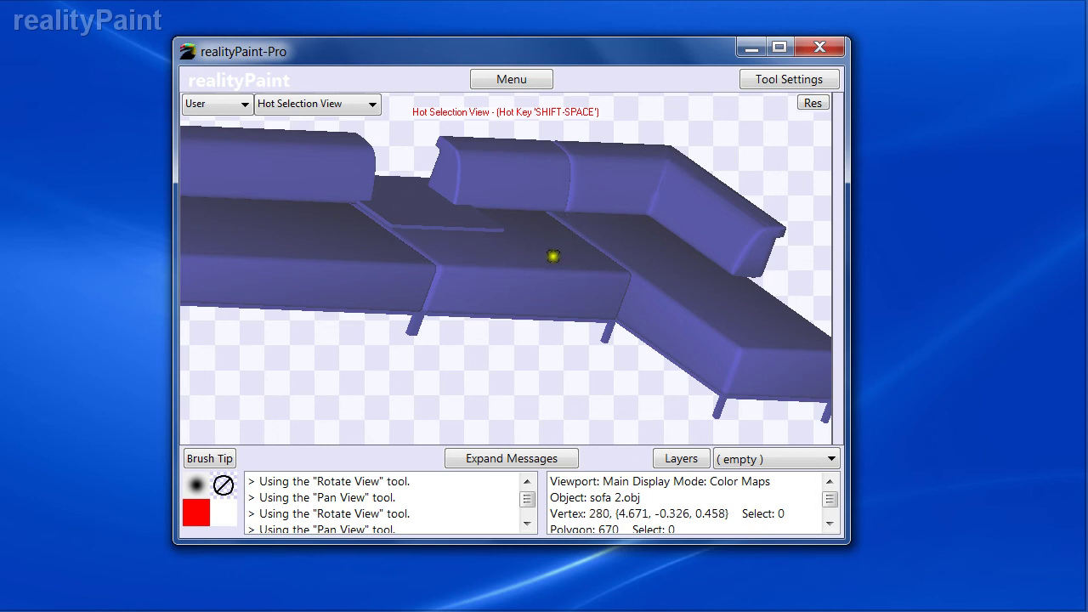
{"action": "left_click_drag", "start_coordinate": [537, 283], "coordinate": [405, 273]}
{"action": "middle_click_drag", "start_coordinate": [537, 282], "coordinate": [407, 260]}
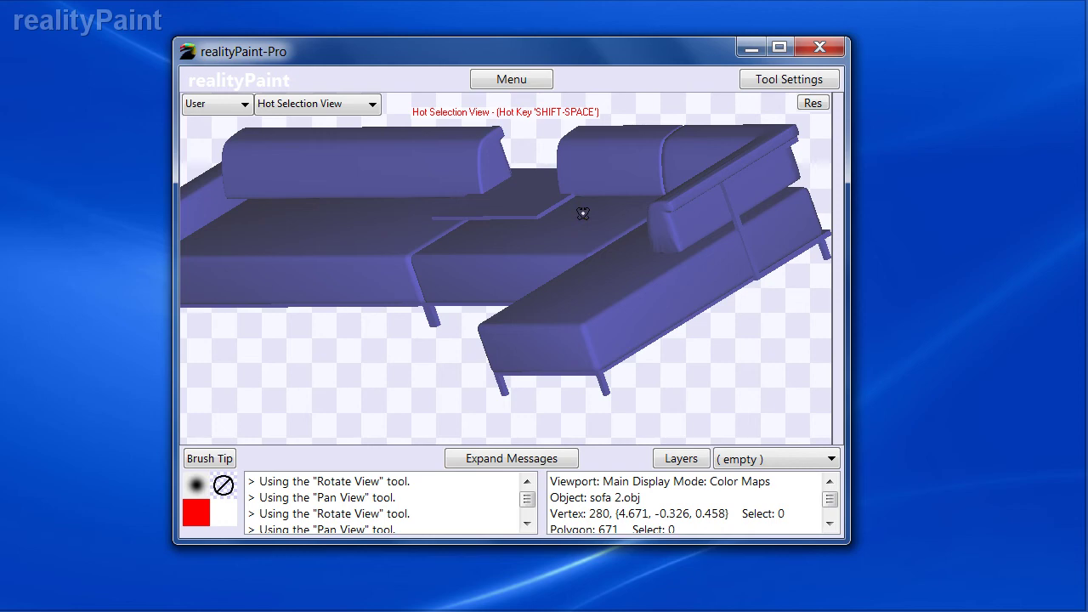
- Check the sofa's polygon edges once more in wireframe, return to plain shading and view the armrest end
{"action": "key", "text": "shift+space"}
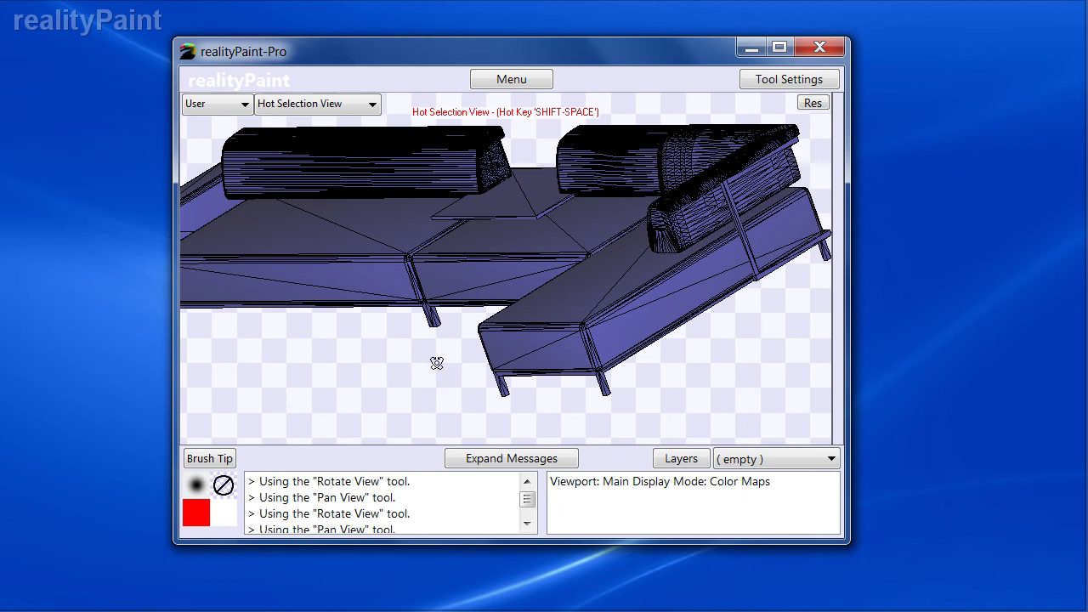
{"action": "key", "text": "w"}
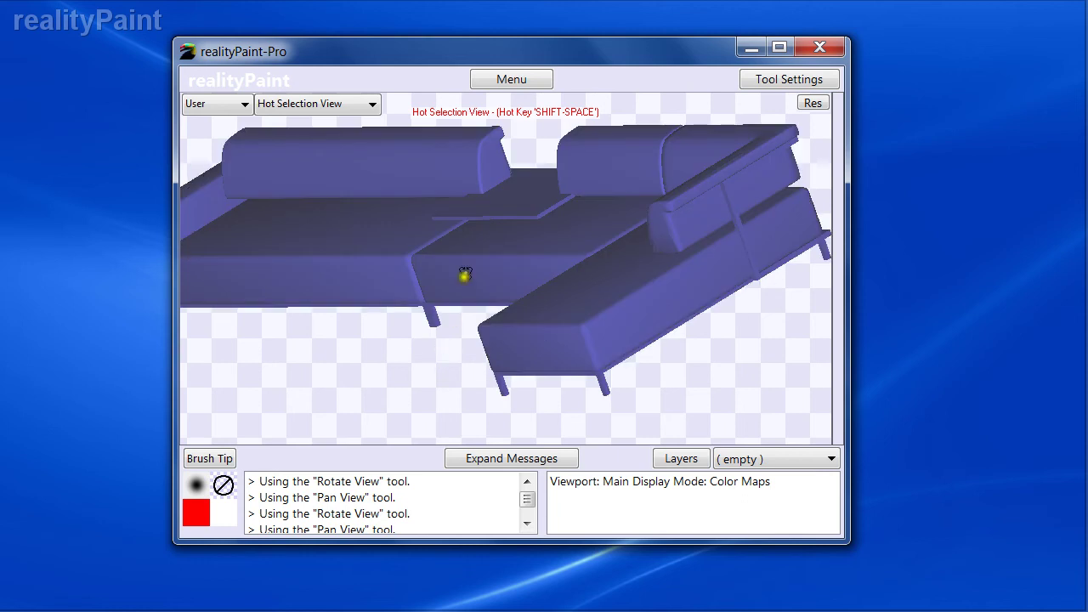
{"action": "middle_click_drag", "start_coordinate": [420, 260], "coordinate": [546, 248]}
{"action": "mouse_move", "coordinate": [547, 248]}
{"action": "right_mouse_down"}
{"action": "mouse_move", "coordinate": [573, 262]}
{"action": "mouse_move", "coordinate": [561, 267]}
{"action": "right_mouse_up"}
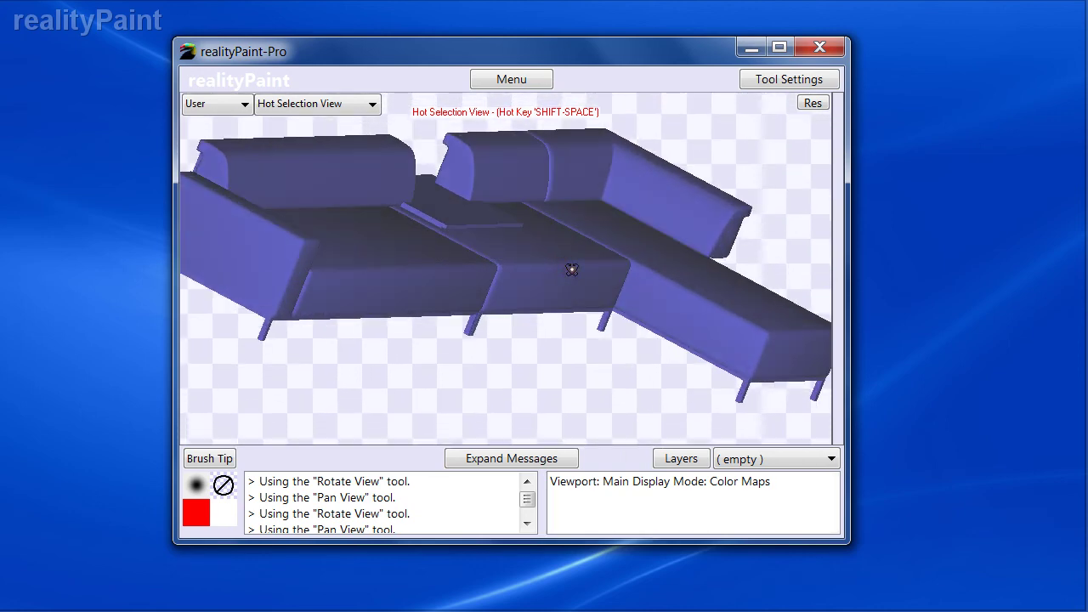
- Turn off Hot Selection View, select the whole sofa, and run the Paint Setup Wizard for a 2,048 × 2,048 color map with Auto-UV map, quality 80
{"action": "key", "text": "shift+space"}
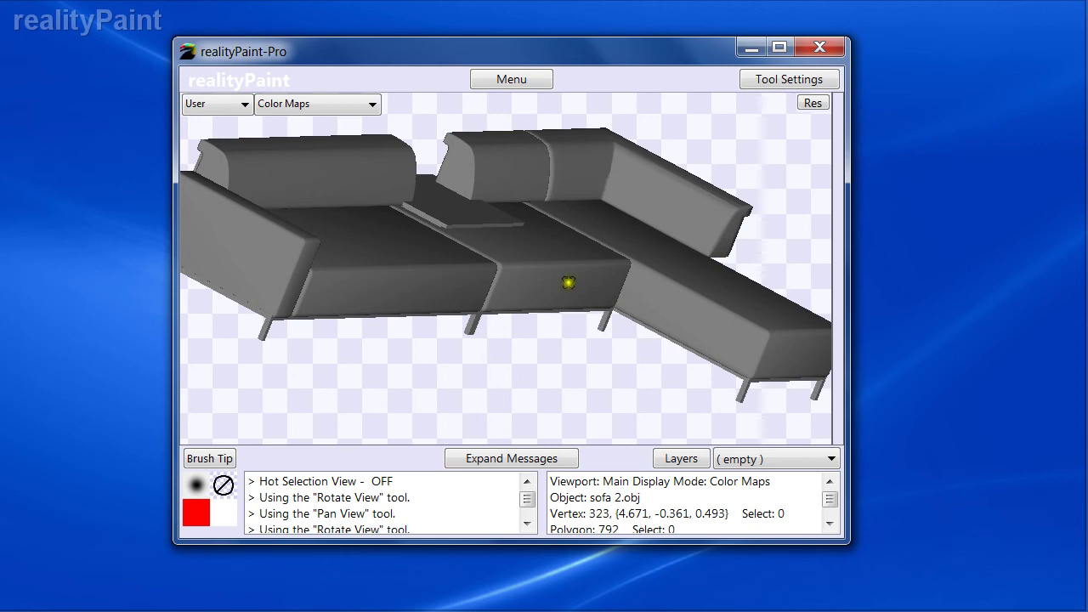
{"action": "key", "text": "ctrl+a"}
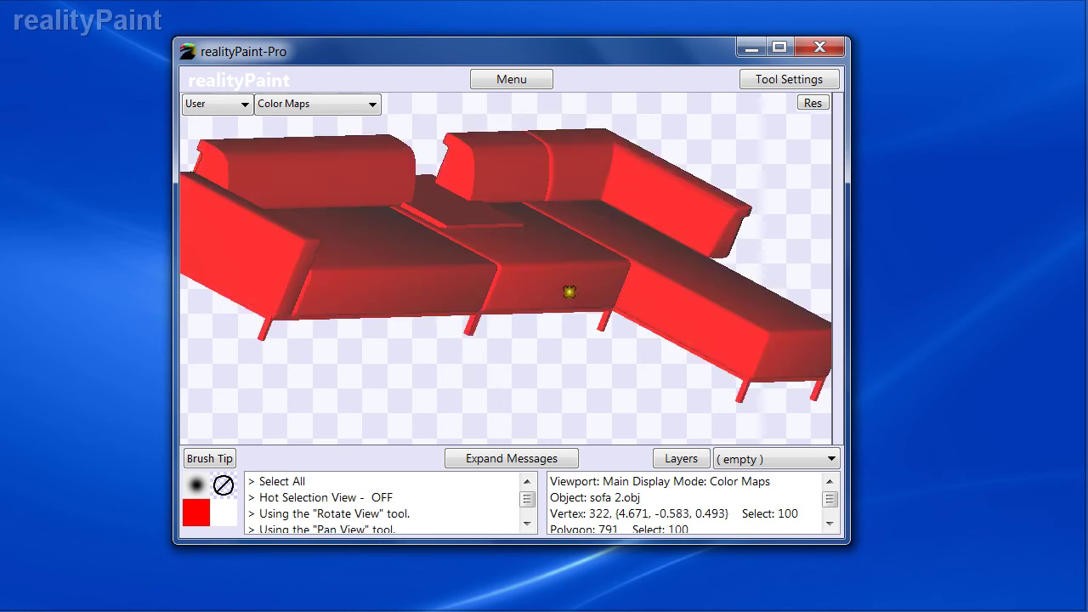
{"action": "key", "text": "space"}
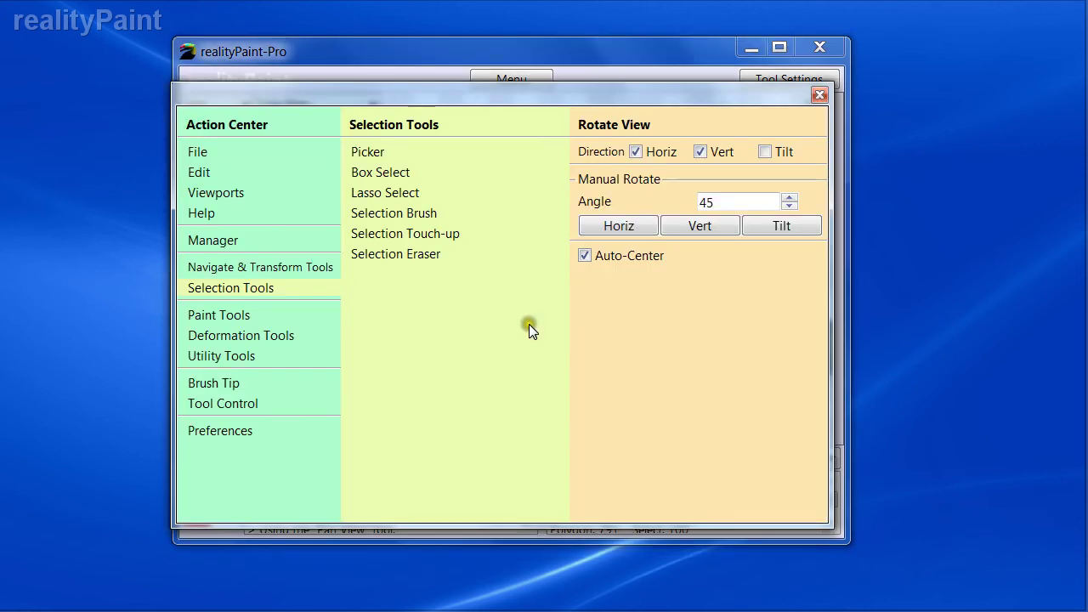
{"action": "left_click", "coordinate": [225, 354]}
{"action": "left_click", "coordinate": [391, 214]}
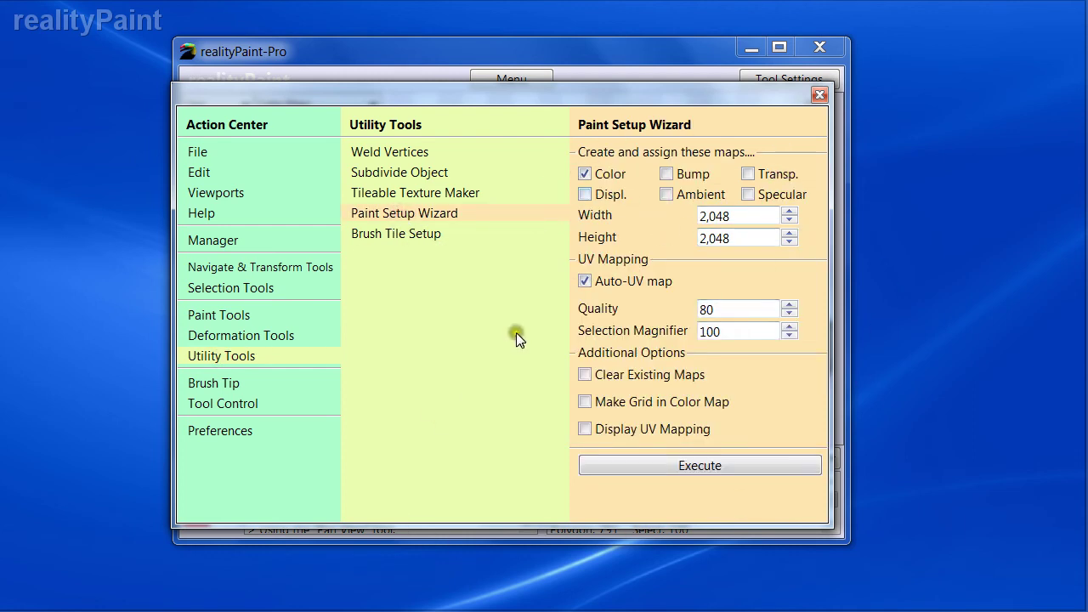
{"action": "left_click", "coordinate": [672, 460]}
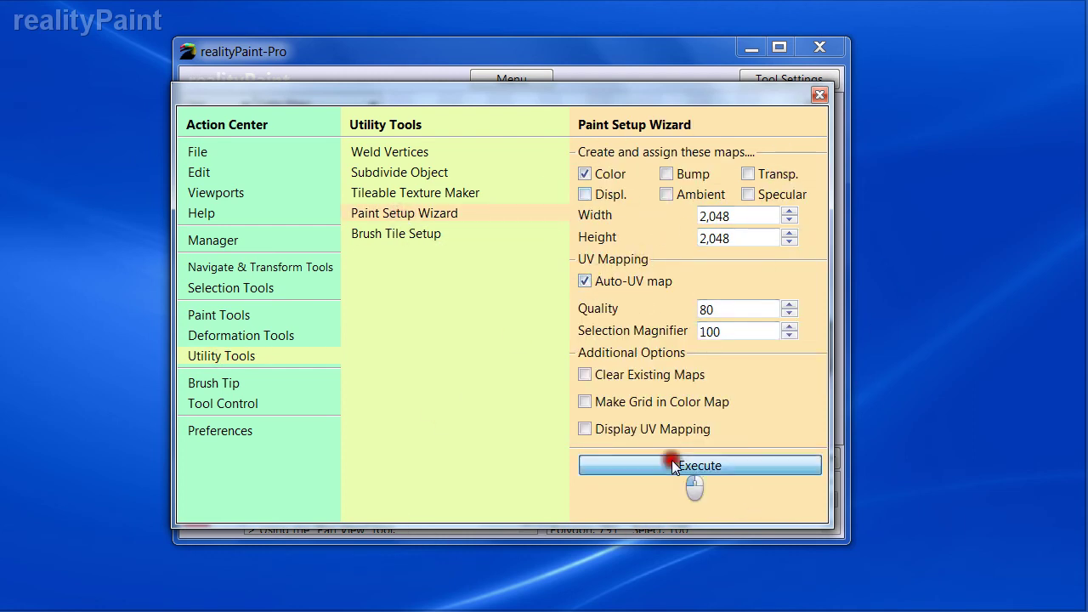
{"action": "left_click", "coordinate": [614, 319]}
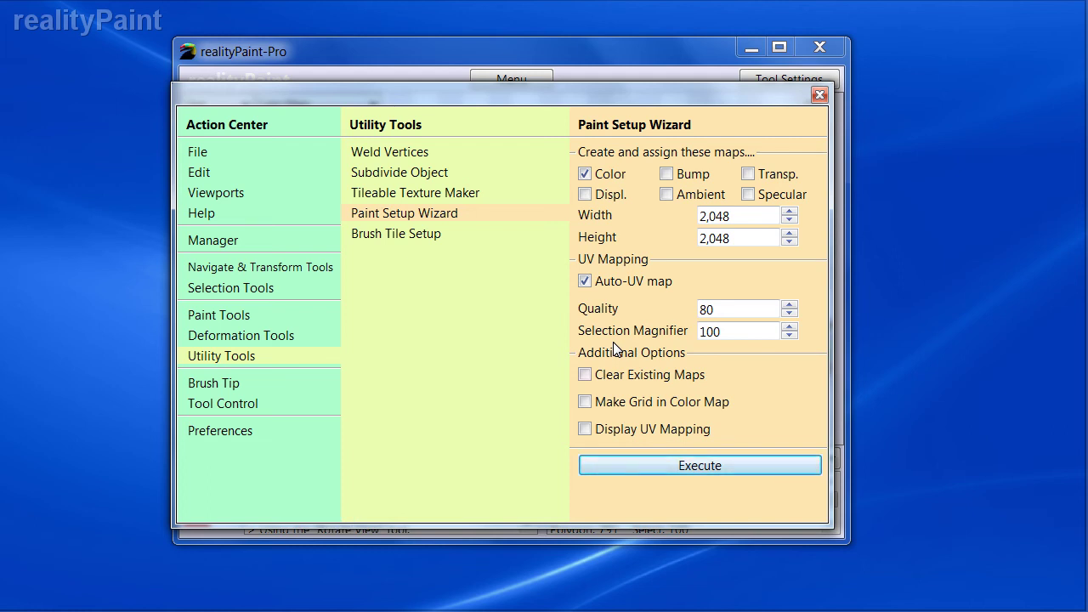
{"action": "left_click", "coordinate": [415, 98]}
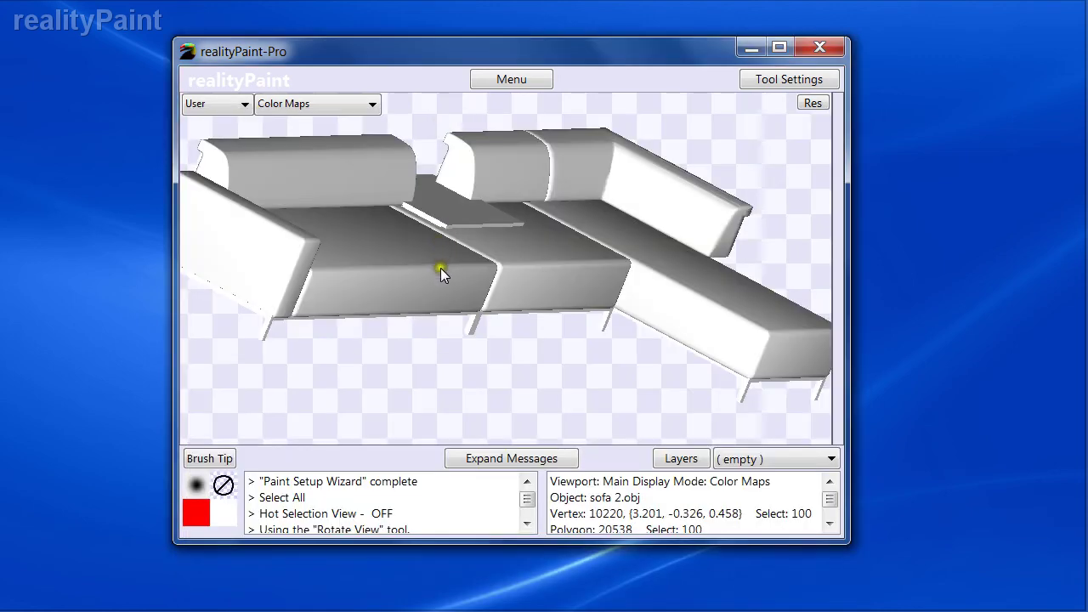
- Inspect the texture resolution of the backrests and seats close up with the Resolution Visualizer
{"action": "key", "text": "r"}
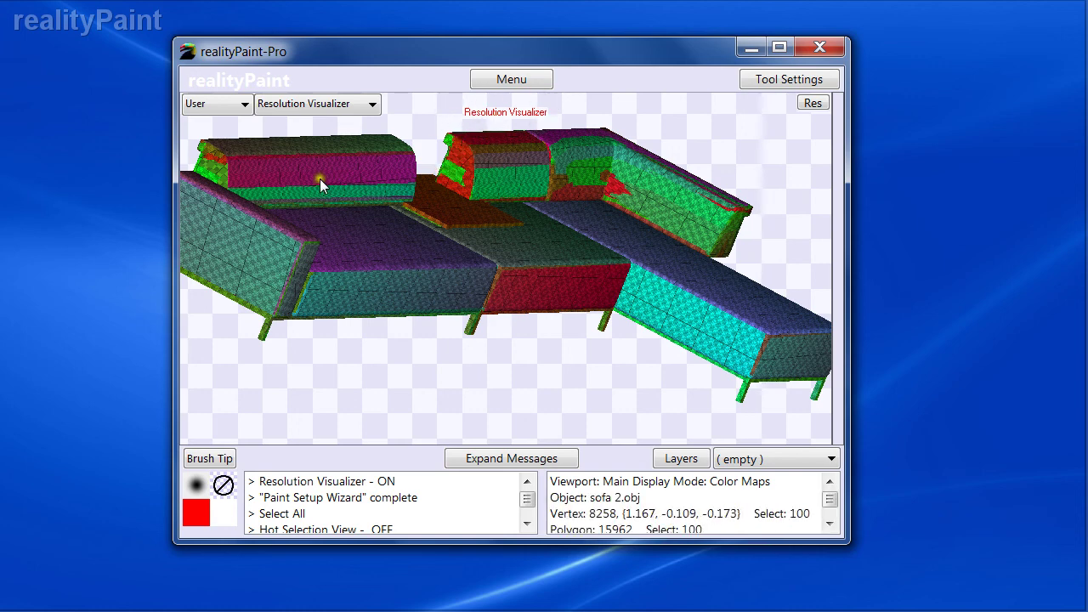
{"action": "key", "text": "z"}
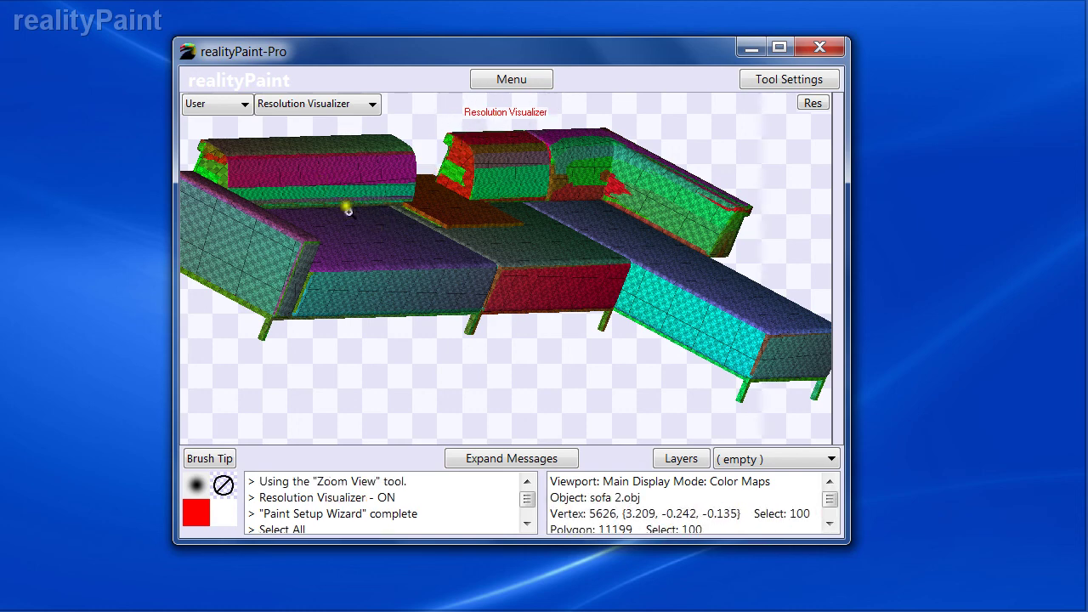
{"action": "left_click", "coordinate": [352, 187]}
{"action": "left_click", "coordinate": [440, 253]}
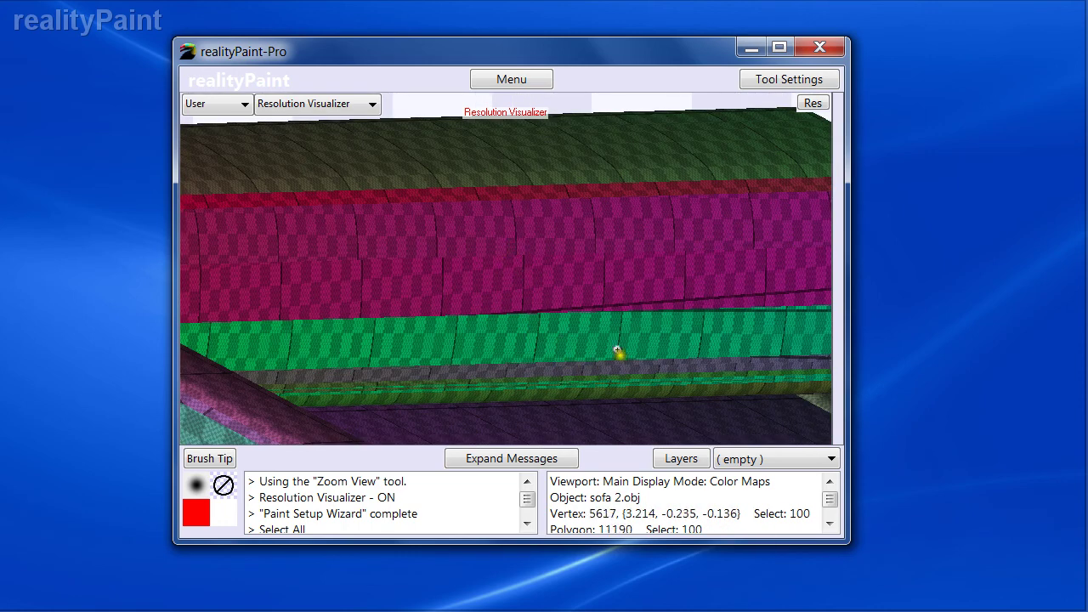
{"action": "left_click", "coordinate": [588, 280]}
{"action": "right_click", "coordinate": [588, 281]}
{"action": "left_click", "coordinate": [589, 281]}
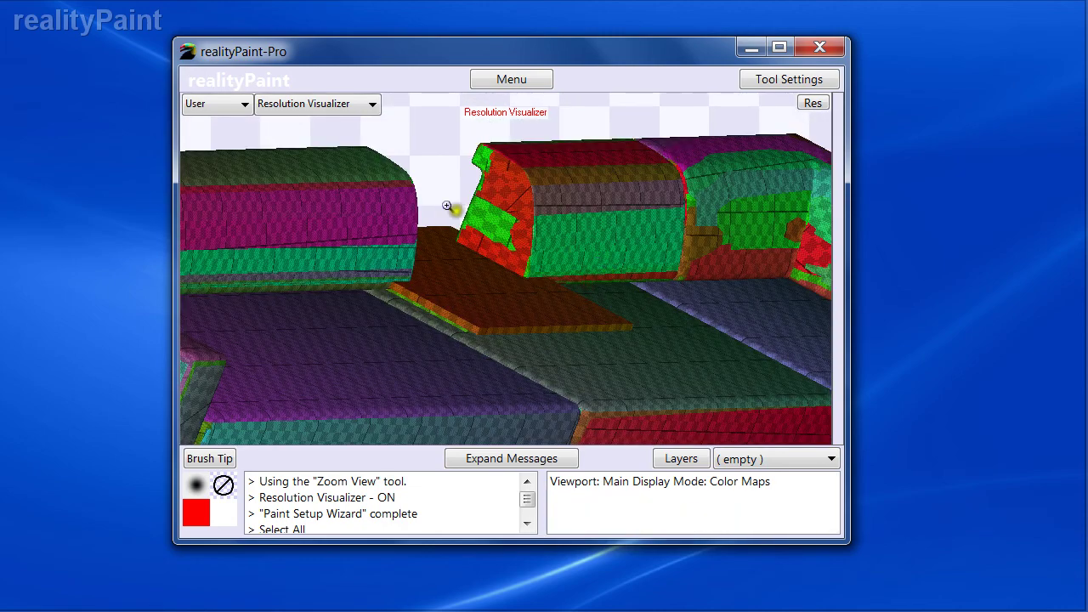
{"action": "right_click", "coordinate": [552, 260]}
{"action": "right_click", "coordinate": [553, 260]}
{"action": "left_click_drag", "start_coordinate": [320, 212], "coordinate": [669, 392]}
- Turn off the Resolution Visualizer and paint soft red Paint Brush strokes across the sofa's backrests, seats and long side
{"action": "key", "text": "space"}
{"action": "left_click", "coordinate": [247, 341]}
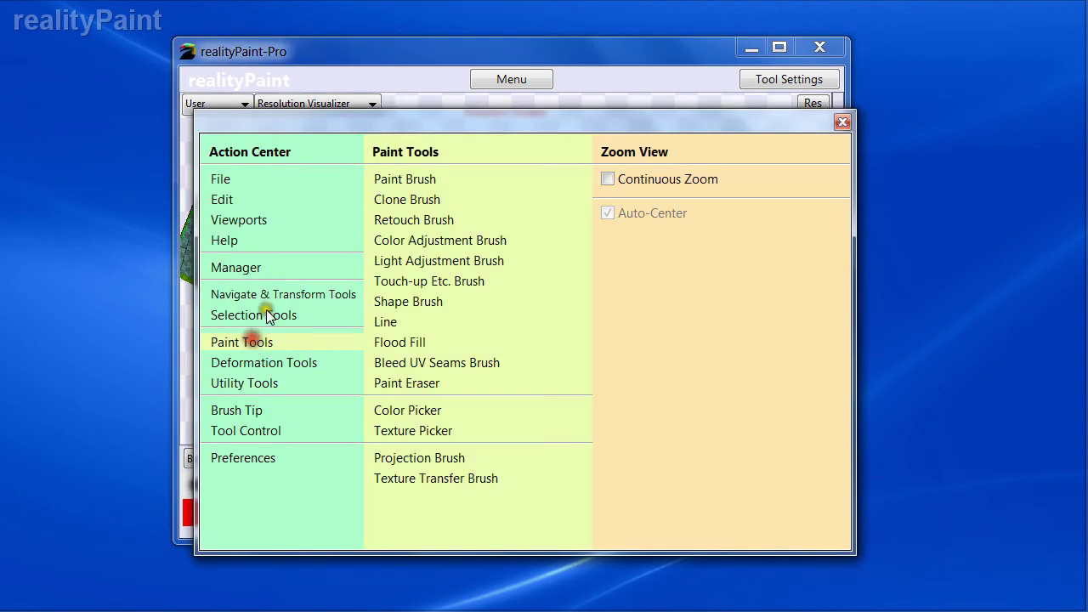
{"action": "left_click", "coordinate": [407, 179]}
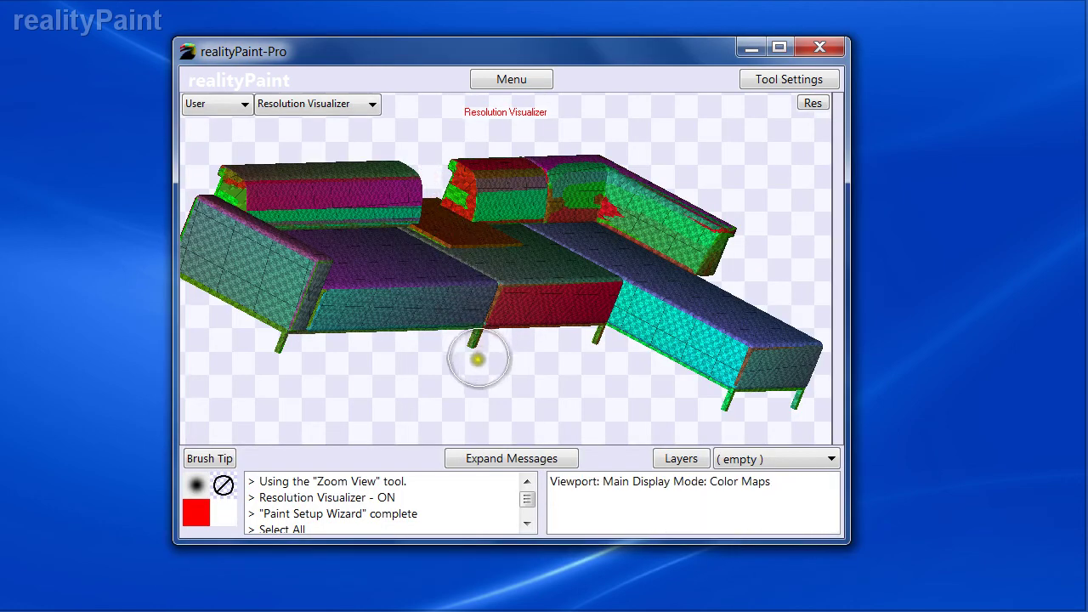
{"action": "key", "text": "r"}
{"action": "mouse_move", "coordinate": [366, 272]}
{"action": "left_mouse_down"}
{"action": "mouse_move", "coordinate": [376, 170]}
{"action": "mouse_move", "coordinate": [510, 270]}
{"action": "left_mouse_up"}
{"action": "mouse_move", "coordinate": [620, 240]}
{"action": "left_mouse_down"}
{"action": "mouse_move", "coordinate": [585, 214]}
{"action": "mouse_move", "coordinate": [559, 250]}
{"action": "mouse_move", "coordinate": [379, 346]}
{"action": "mouse_move", "coordinate": [635, 283]}
{"action": "left_mouse_up"}
{"action": "mouse_move", "coordinate": [704, 353]}
{"action": "left_mouse_down"}
{"action": "mouse_move", "coordinate": [714, 318]}
{"action": "mouse_move", "coordinate": [699, 277]}
{"action": "left_mouse_up"}
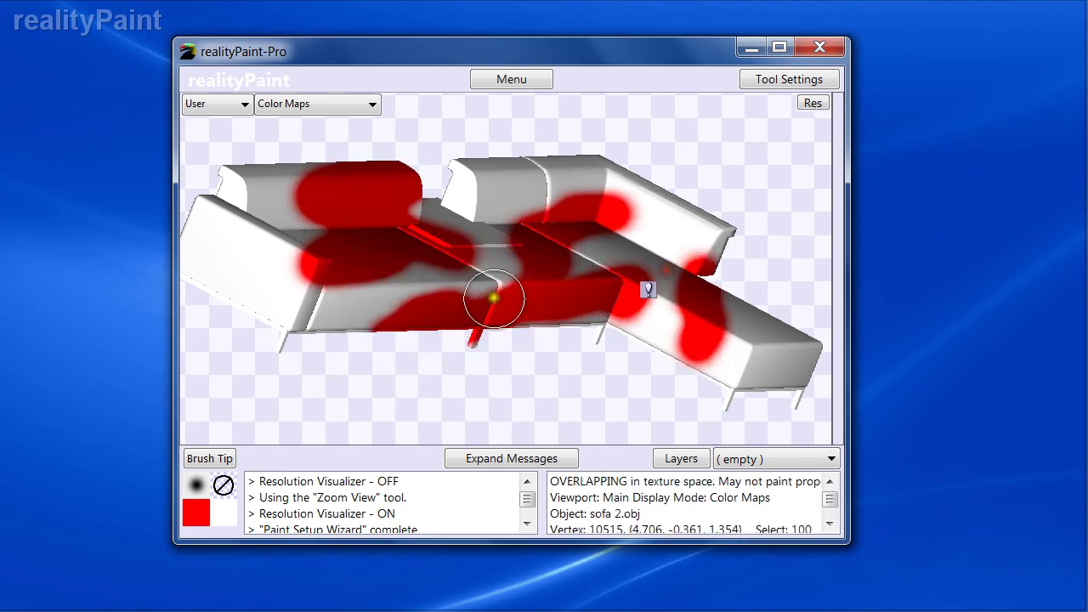
{"action": "mouse_move", "coordinate": [493, 298]}
{"action": "left_mouse_down"}
{"action": "mouse_move", "coordinate": [496, 260]}
{"action": "mouse_move", "coordinate": [421, 255]}
{"action": "left_mouse_up"}
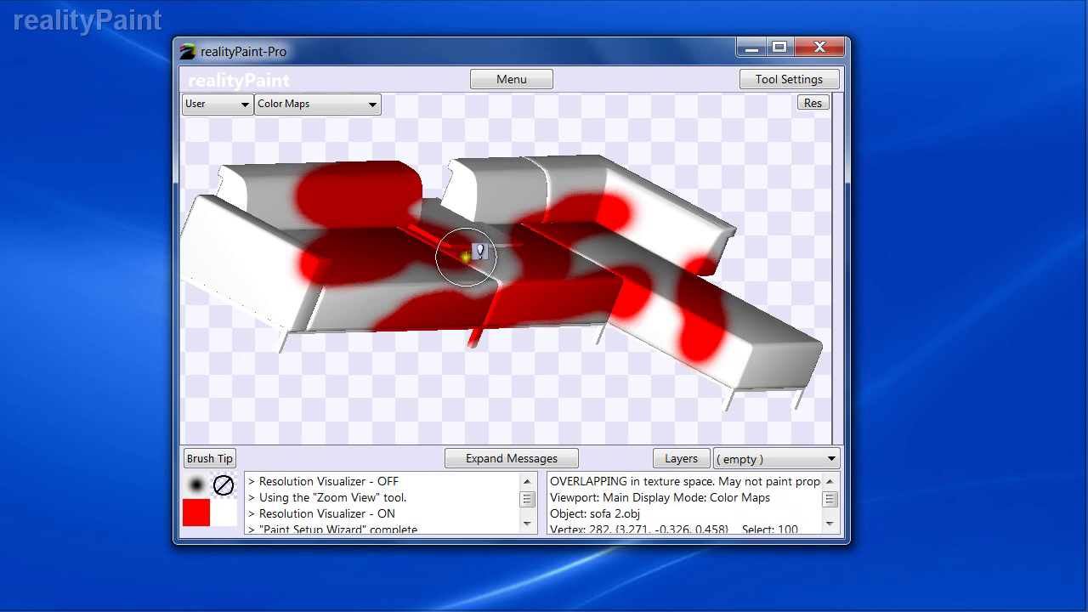
{"action": "key", "text": "w"}
{"action": "key", "text": "w"}
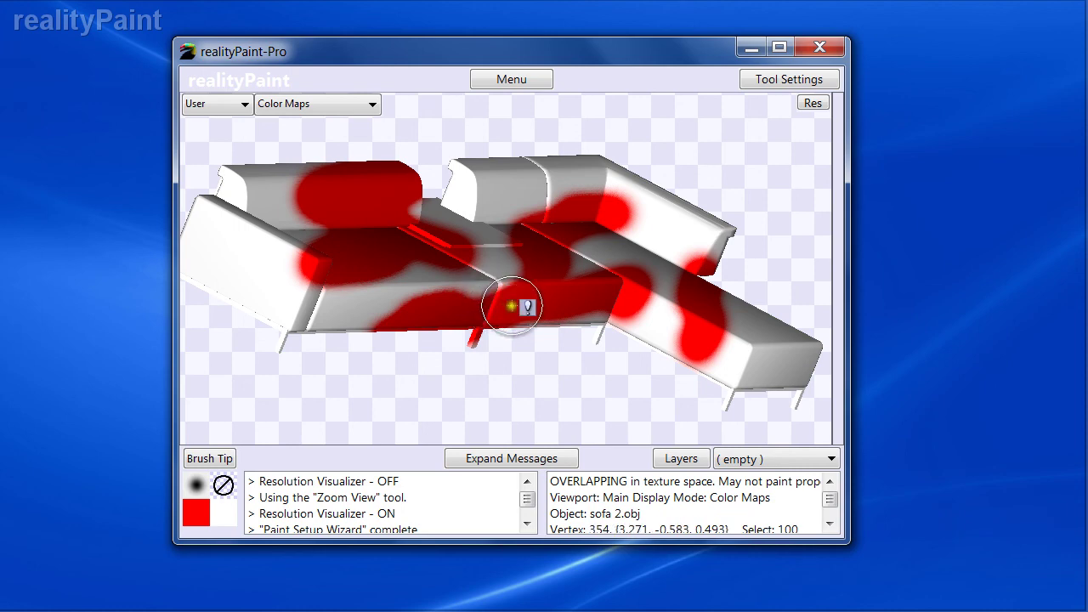
- Look through the available help resources, including Online Help and Tutorials, and return to the sofa
{"action": "key", "text": "space"}
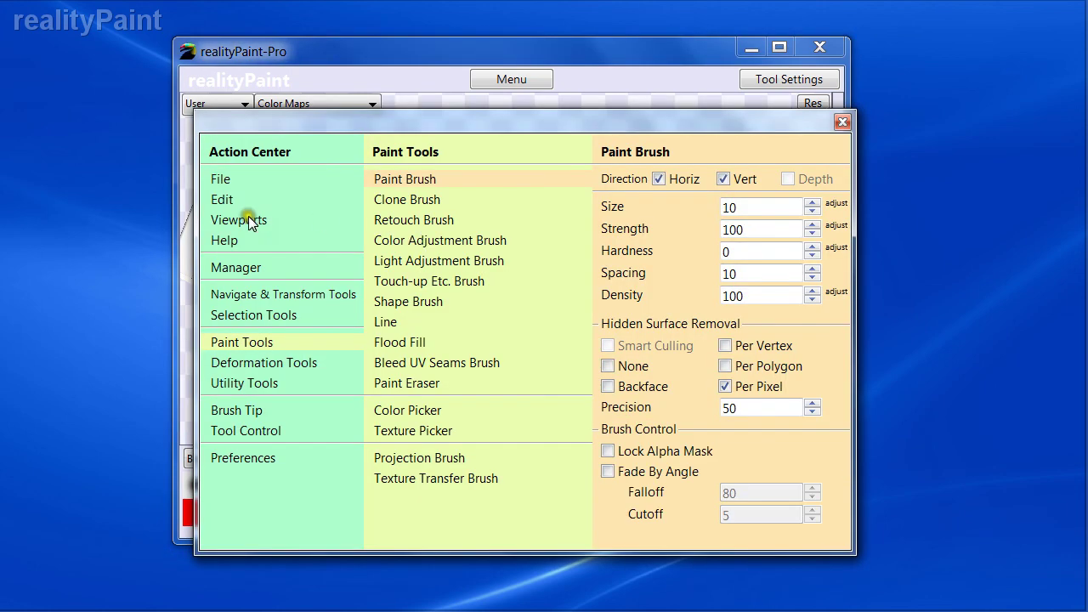
{"action": "left_click", "coordinate": [234, 242]}
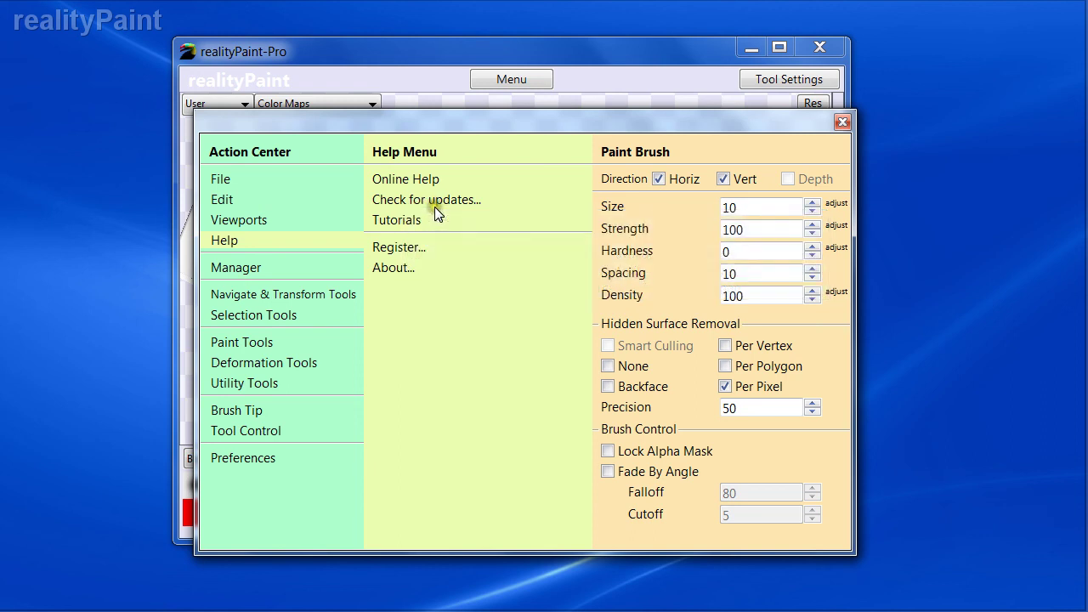
{"action": "left_click", "coordinate": [496, 352]}
{"action": "left_click", "coordinate": [406, 247]}
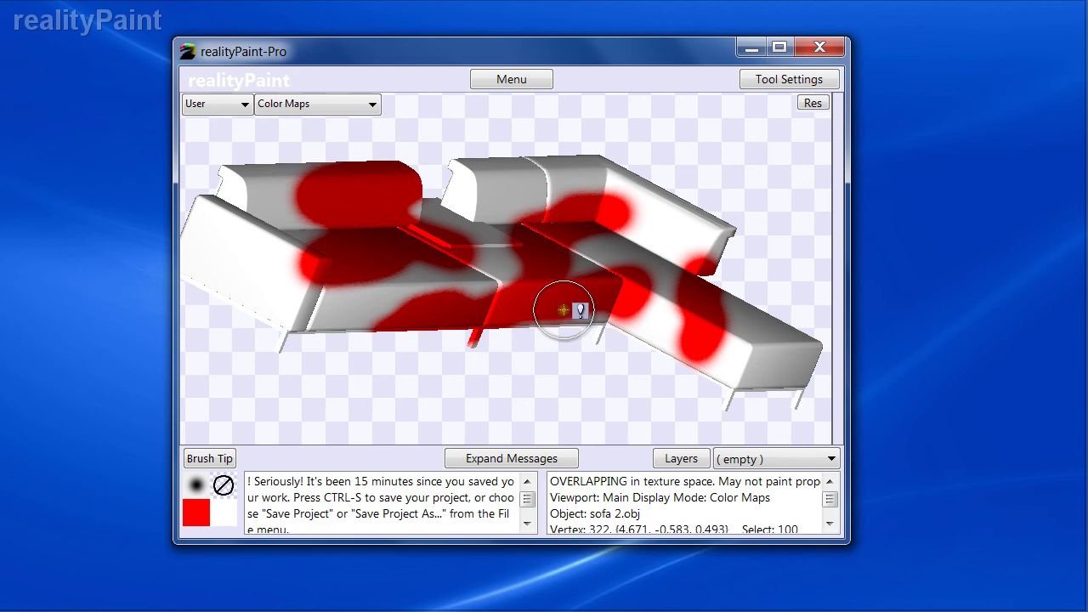
- Undo all the red Paint Brush strokes on the sofa
{"action": "key", "text": "ctrl+z"}
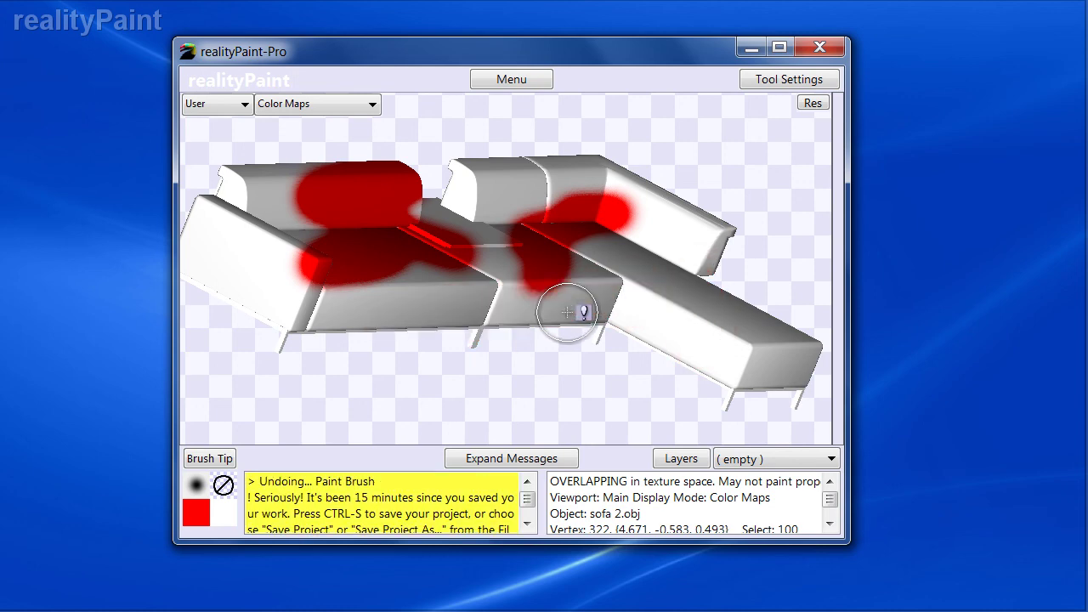
{"action": "key", "text": "ctrl+z"}
{"action": "key", "text": "ctrl+z"}
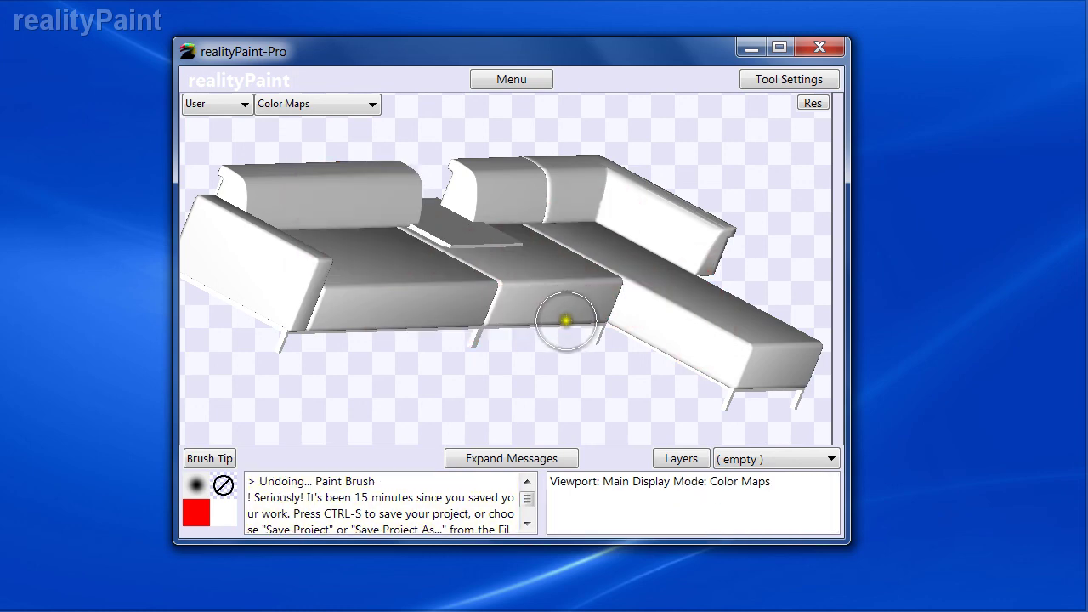
- View the white color-mapped sofa from its opposite end
{"action": "key", "text": "r"}
{"action": "left_click_drag", "start_coordinate": [499, 284], "coordinate": [379, 245]}
{"action": "mouse_move", "coordinate": [629, 258]}
{"action": "left_mouse_down"}
{"action": "mouse_move", "coordinate": [585, 280]}
{"action": "mouse_move", "coordinate": [614, 282]}
{"action": "left_mouse_up"}
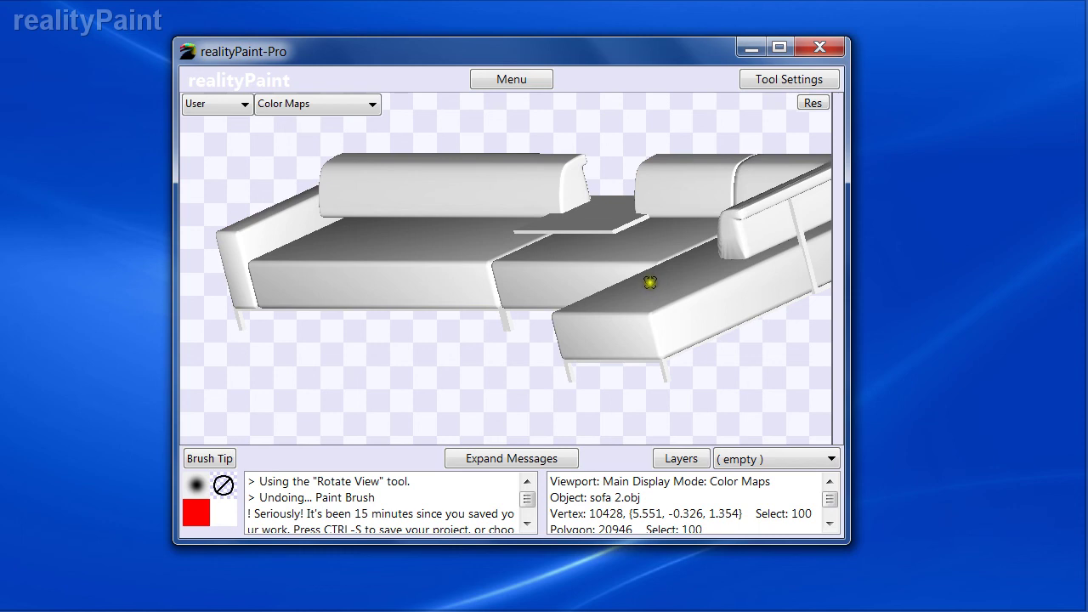